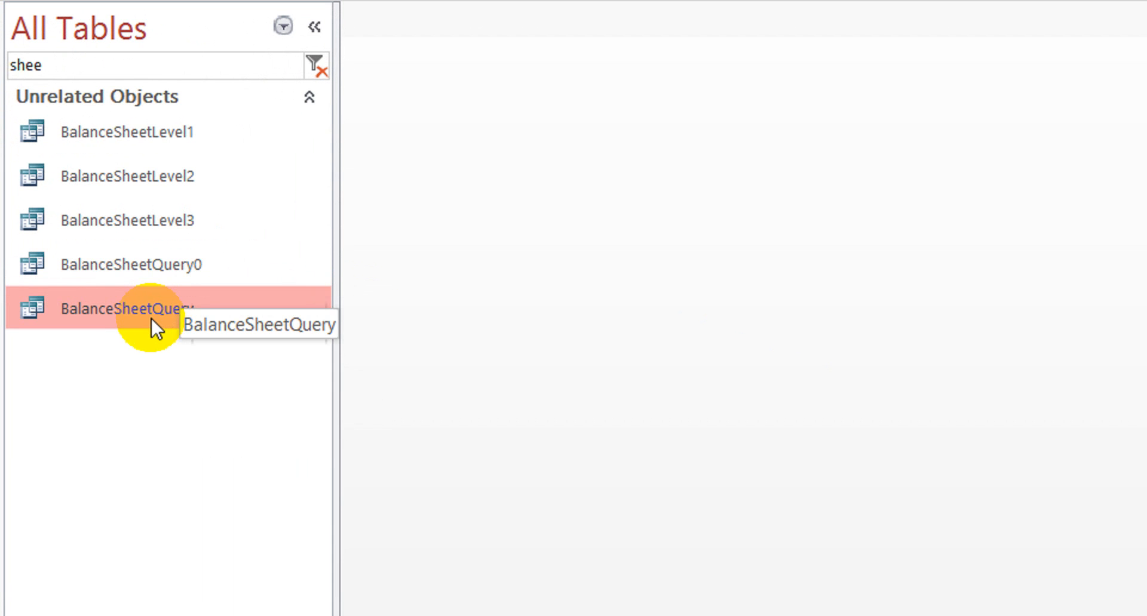
Delete the BalanceSheetQuery query and rename BalanceSheetQuery0 as BalanceSheetQuery1
key(Delete)
key(Return)
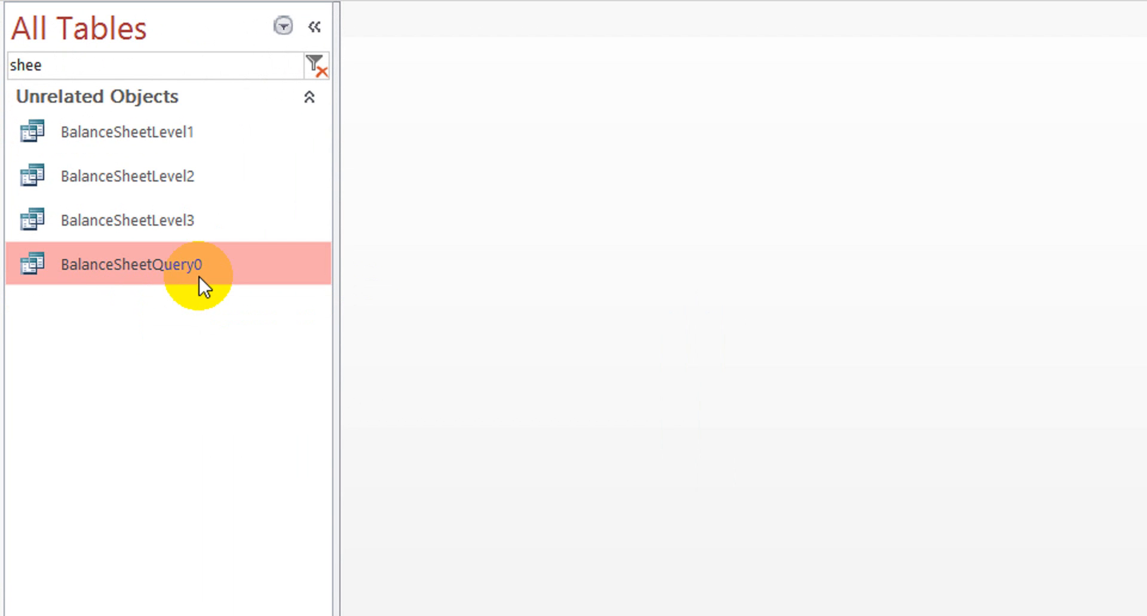
key(F2)
key(End)
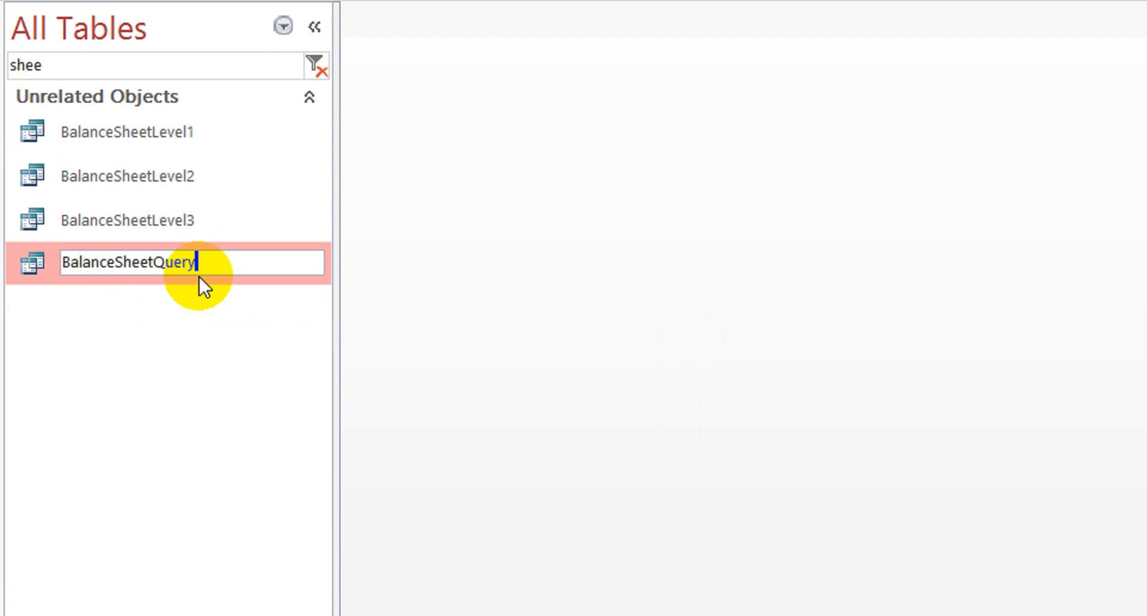
text(1)
key(Return)
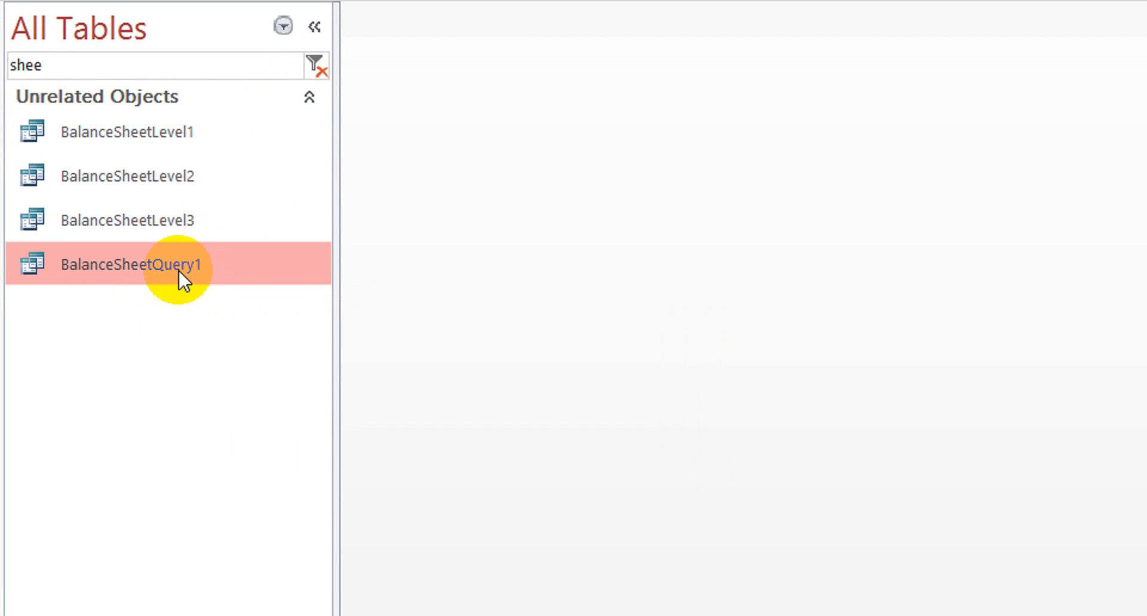
Open BalanceSheetQuery1 in Design View and remove the Account field from its design grid
right_click(178, 270)
click(307, 322)
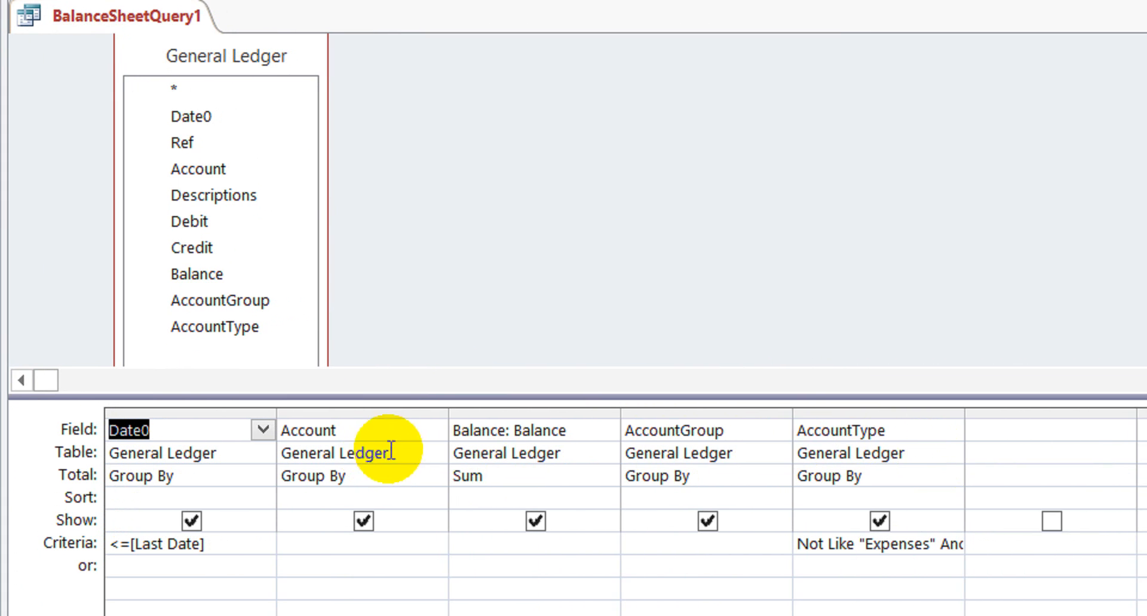
drag(516, 400, 511, 435)
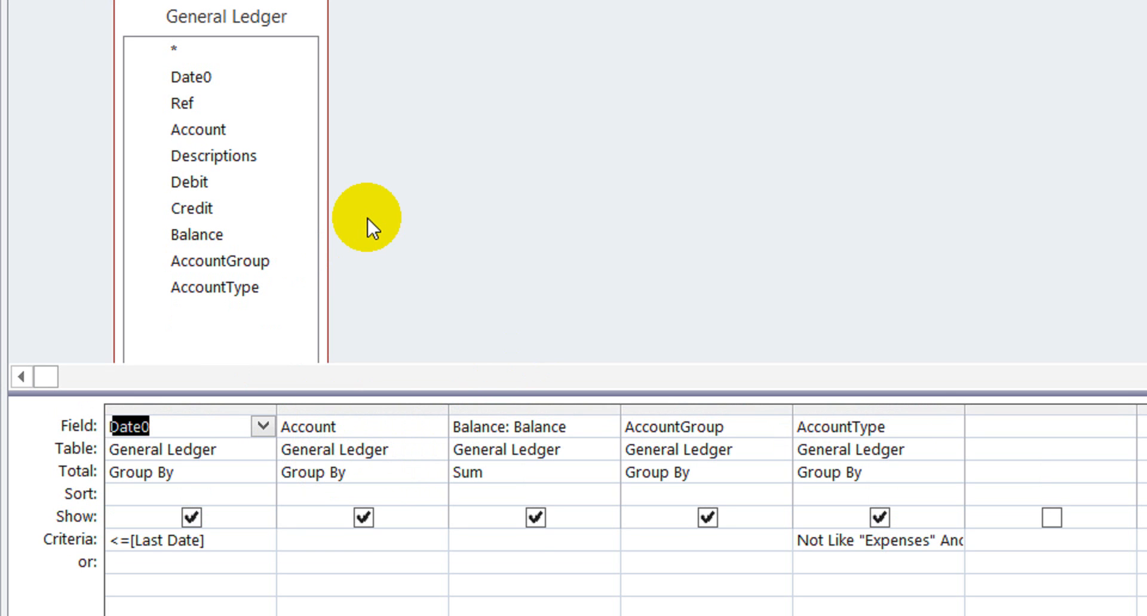
click(371, 427)
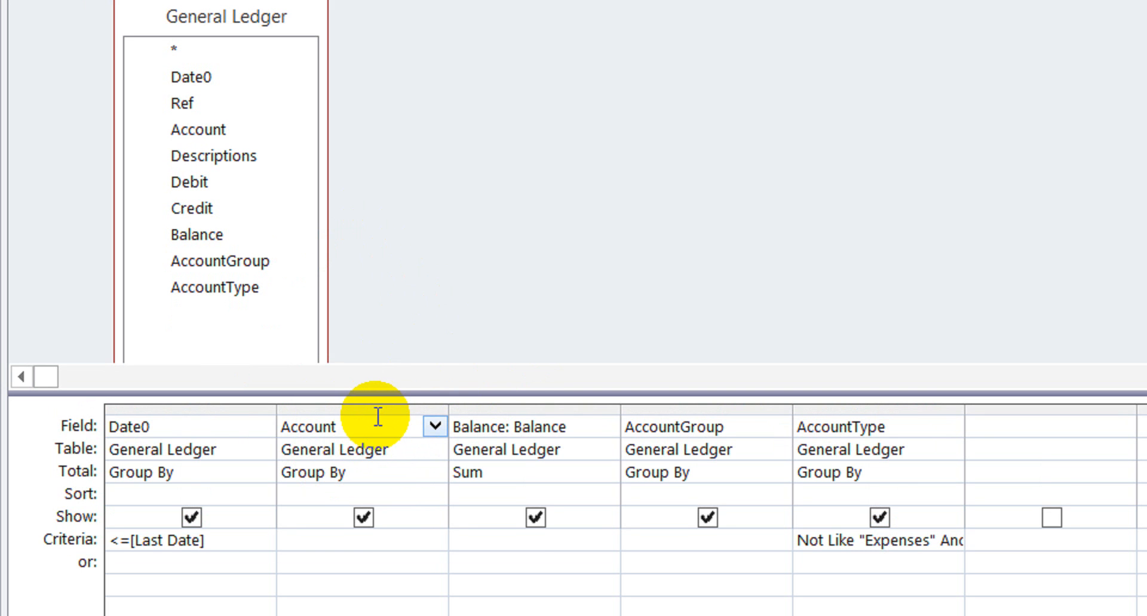
double_click(377, 417)
key(BackSpace)
key(Down)
key(Up)
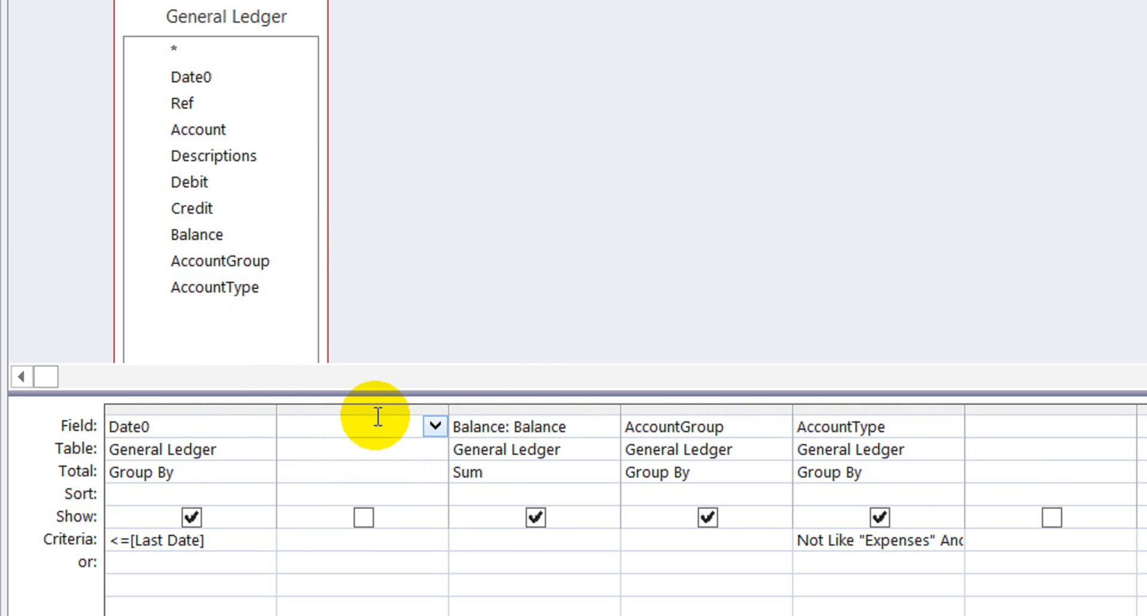
Remove the AccountGroup field from the BalanceSheetQuery1 design grid
click(746, 430)
double_click(746, 430)
key(BackSpace)
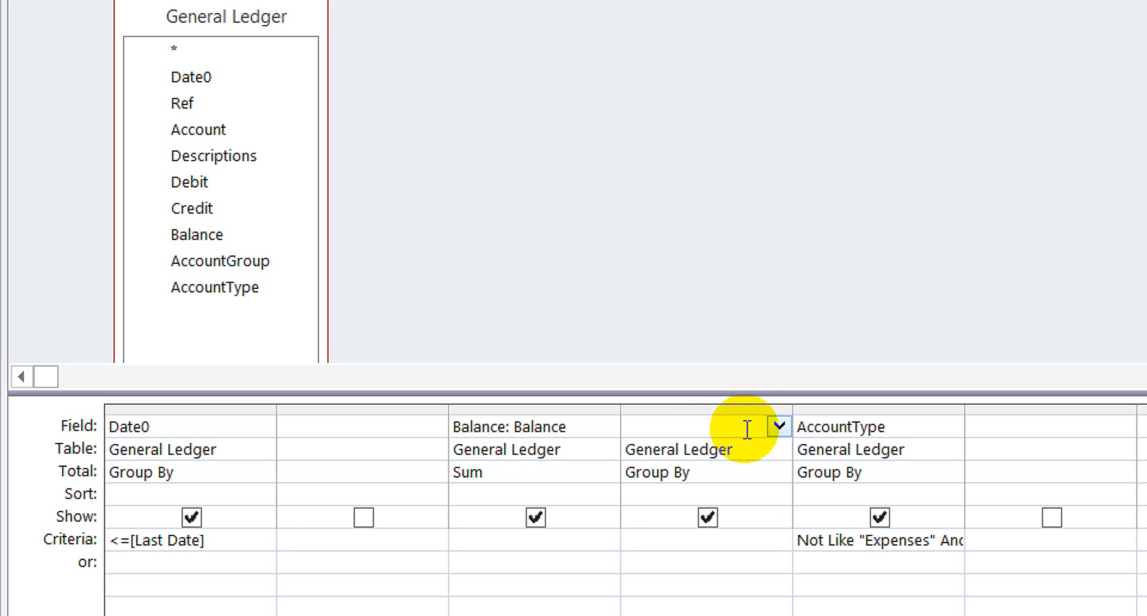
key(Down)
key(Down)
key(Up)
key(Up)
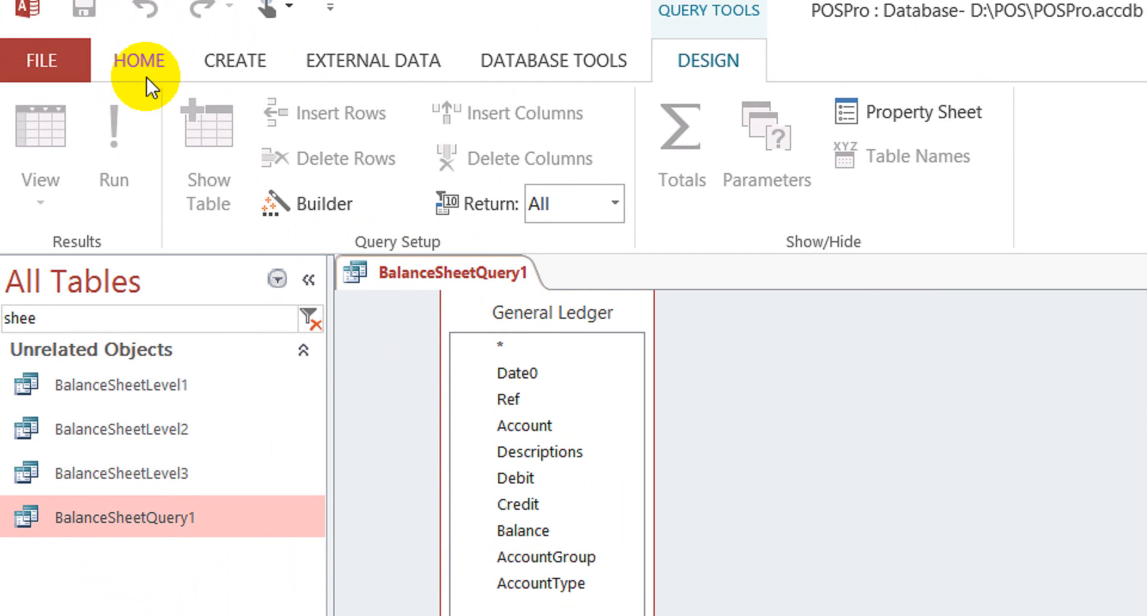
Show the results of BalanceSheetQuery1 in Datasheet View using 30-10 as the Last Date parameter
click(142, 63)
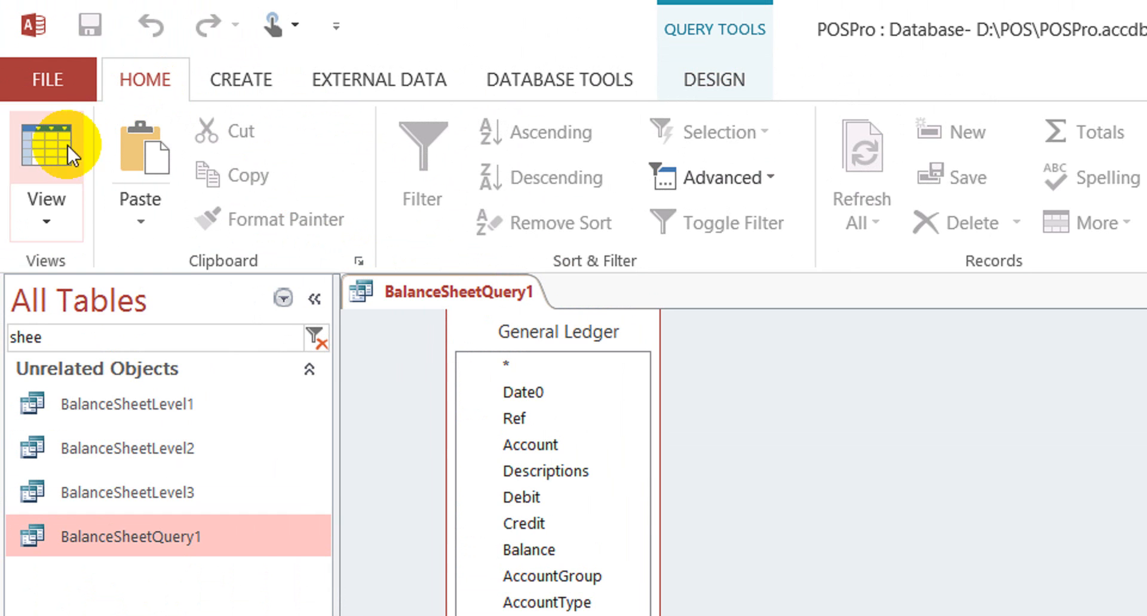
click(56, 125)
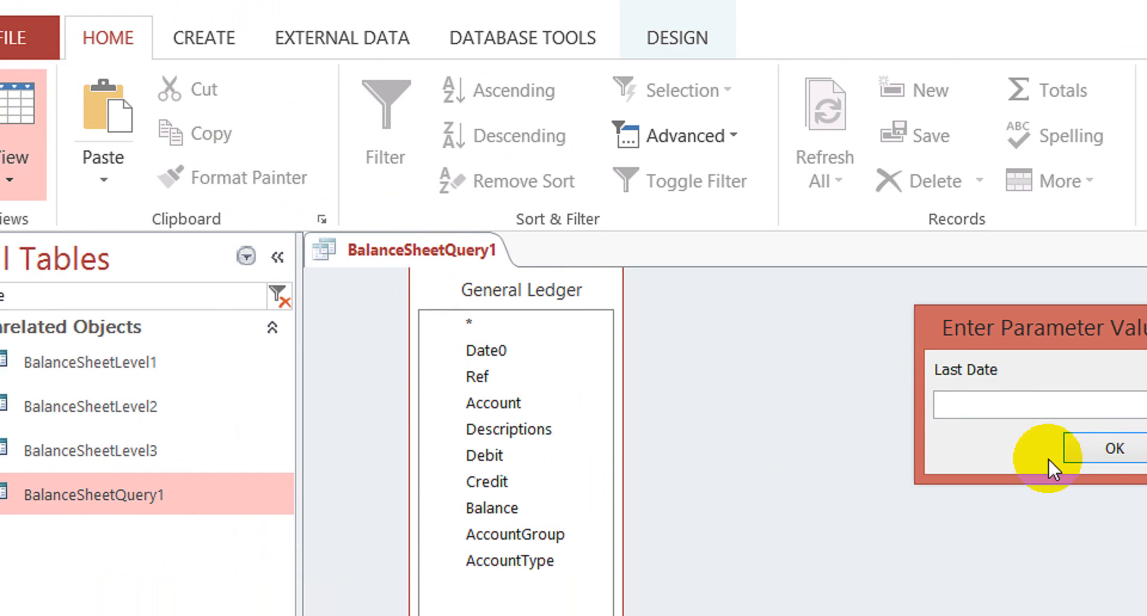
text(30-)
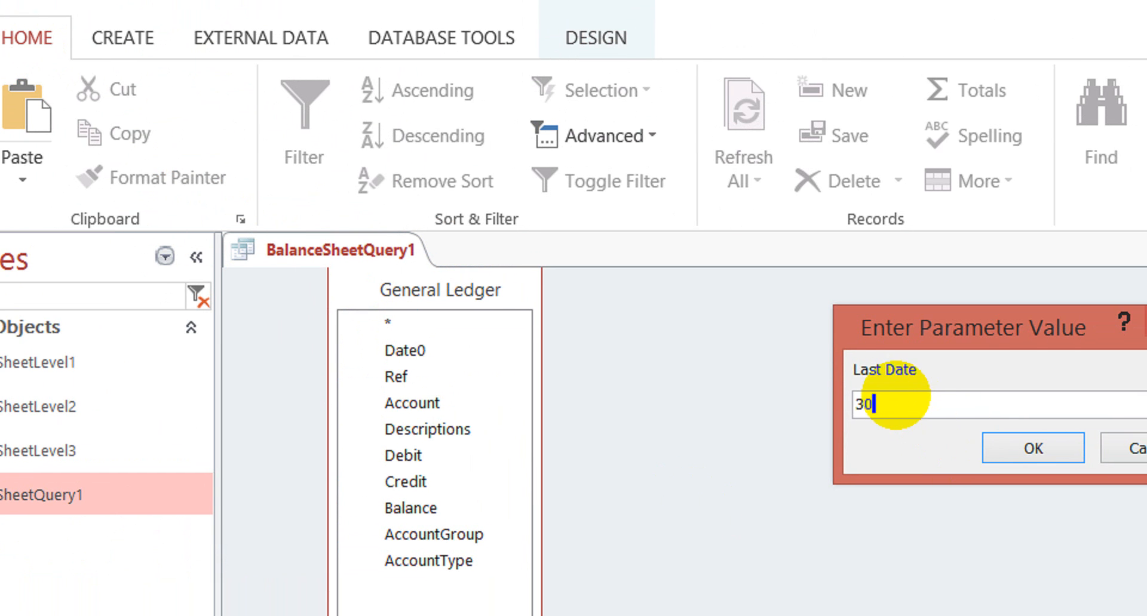
text(10)
click(940, 450)
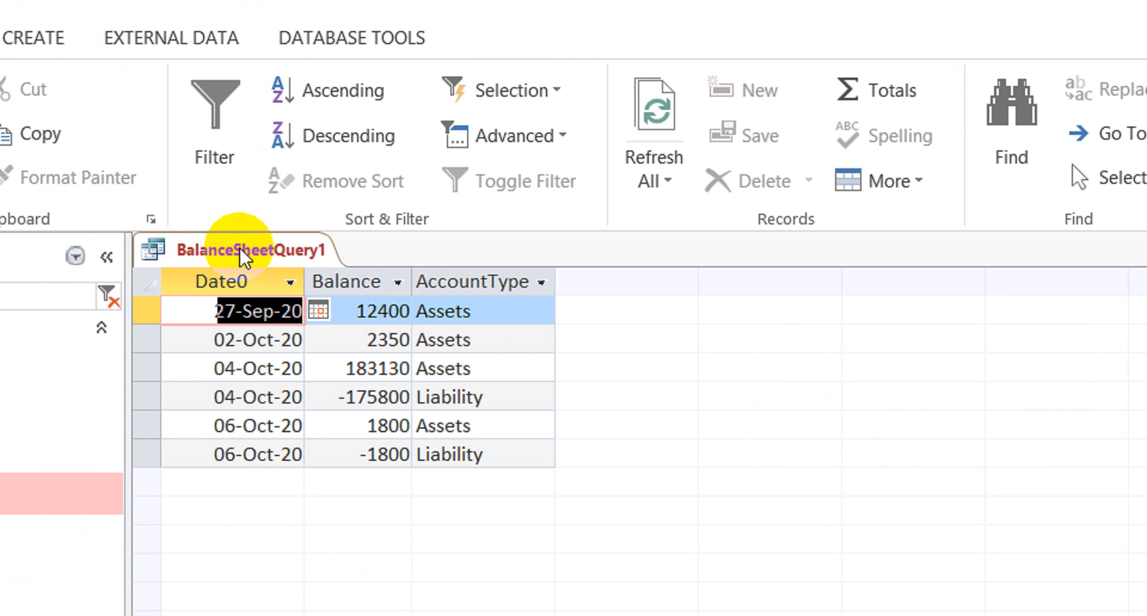
Close BalanceSheetQuery1 and save its design changes
right_click(278, 250)
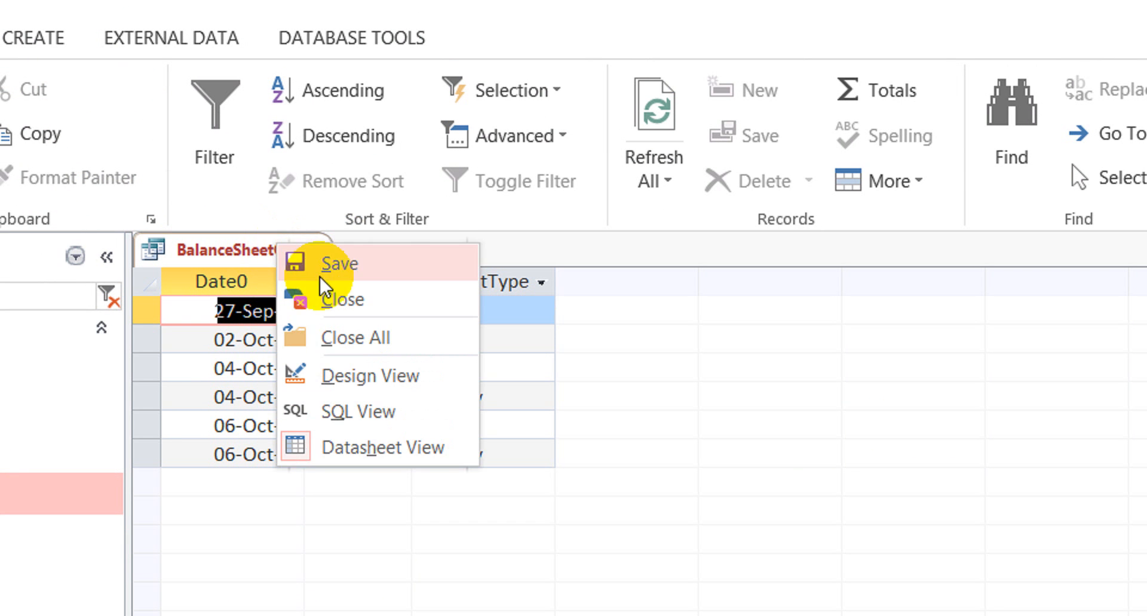
click(342, 296)
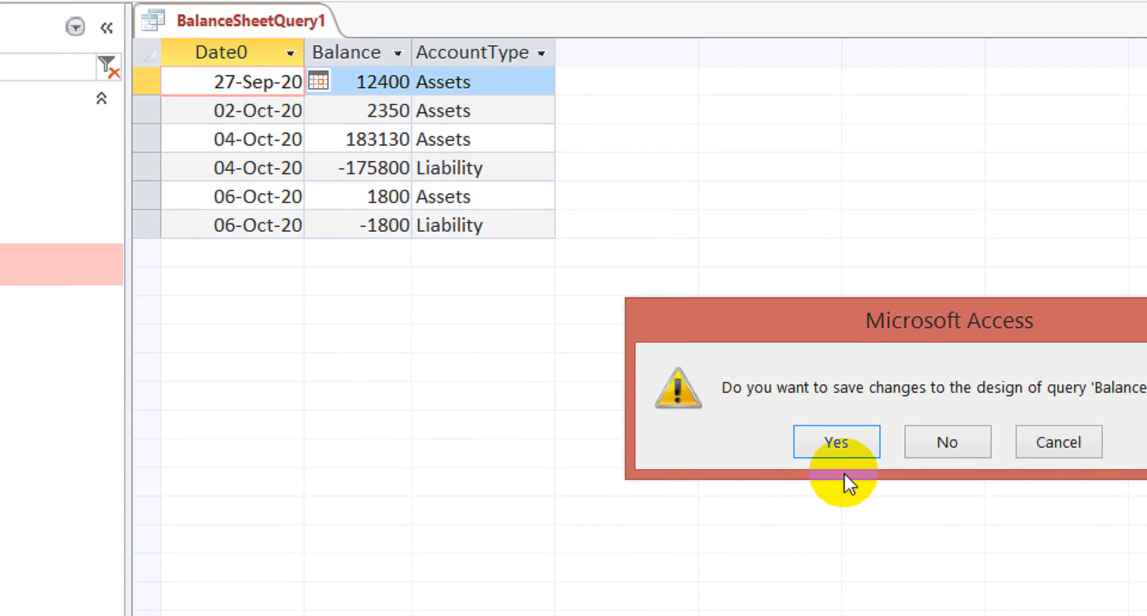
click(844, 450)
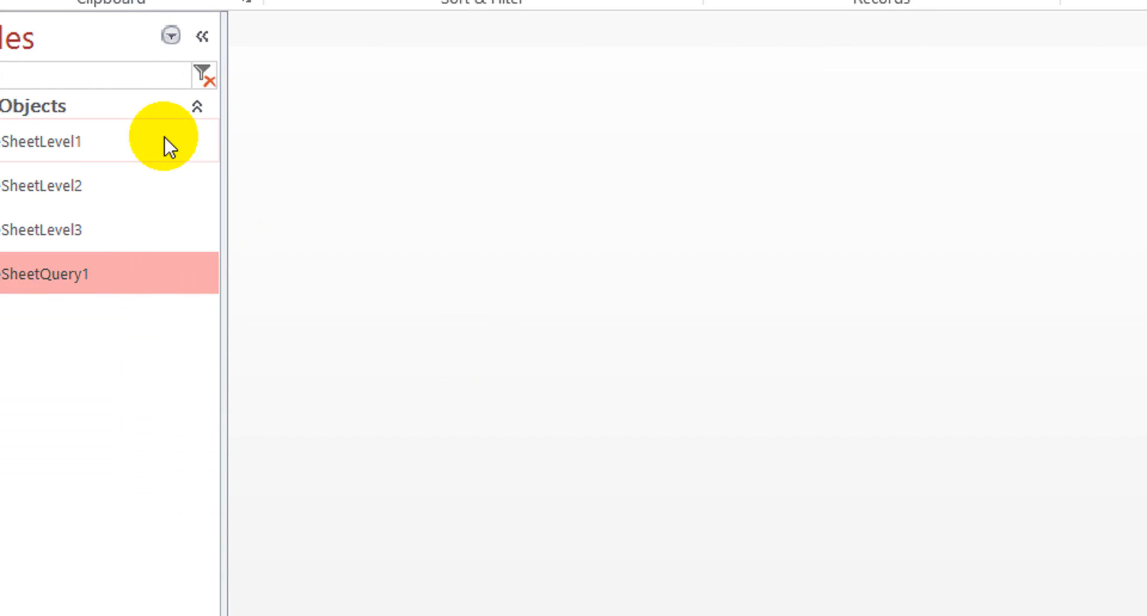
Open BalanceSheetLevel1 in Design View and enlarge the area that shows its source tables
click(192, 156)
right_click(191, 153)
click(285, 215)
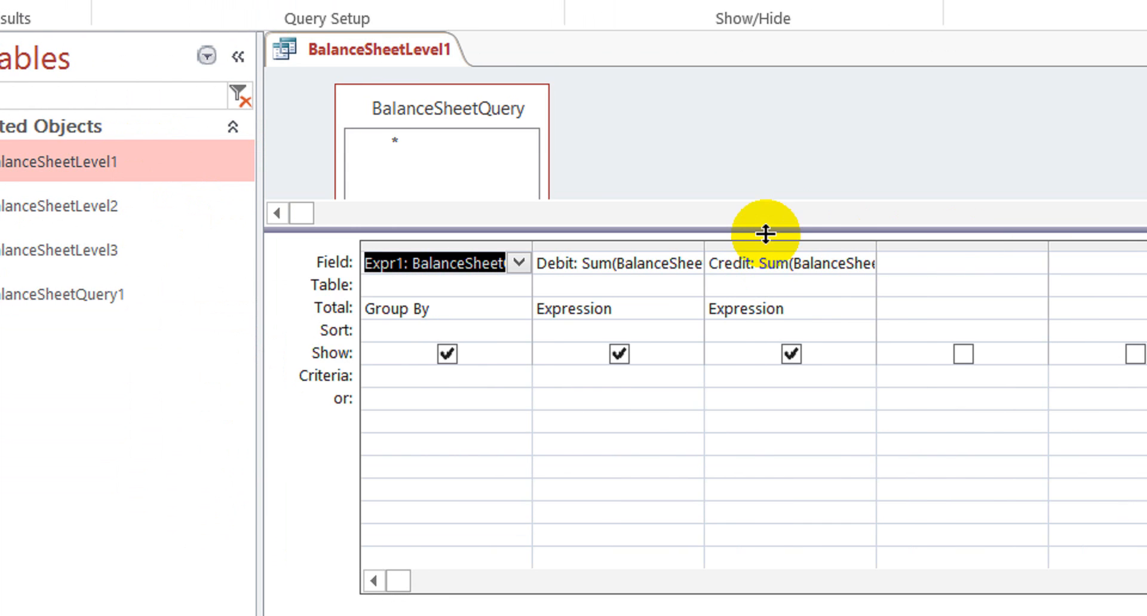
drag(790, 506, 794, 504)
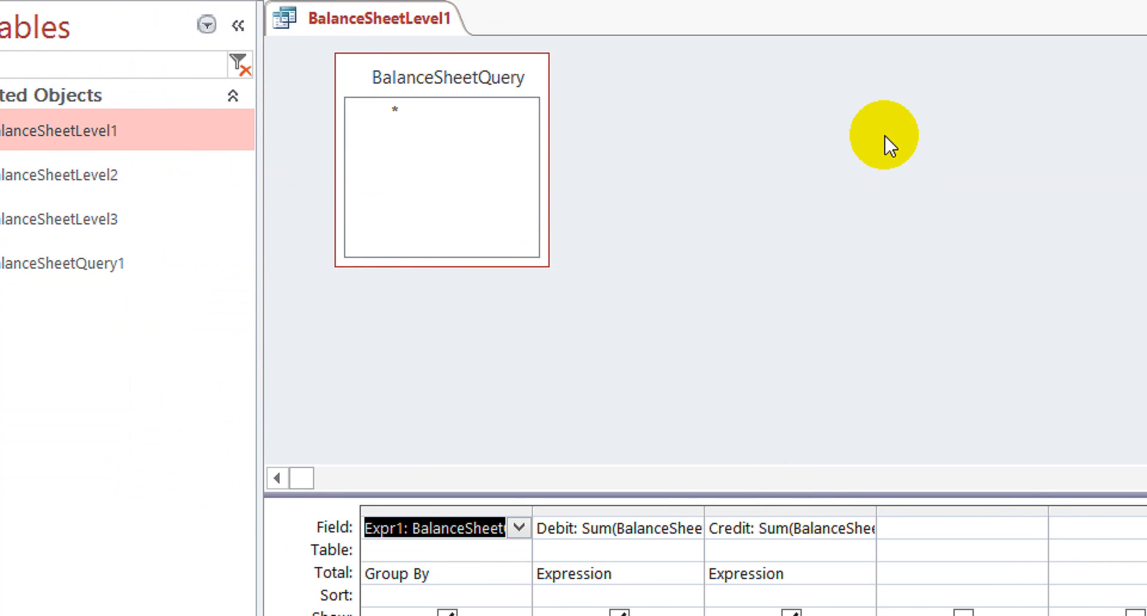
right_click(748, 96)
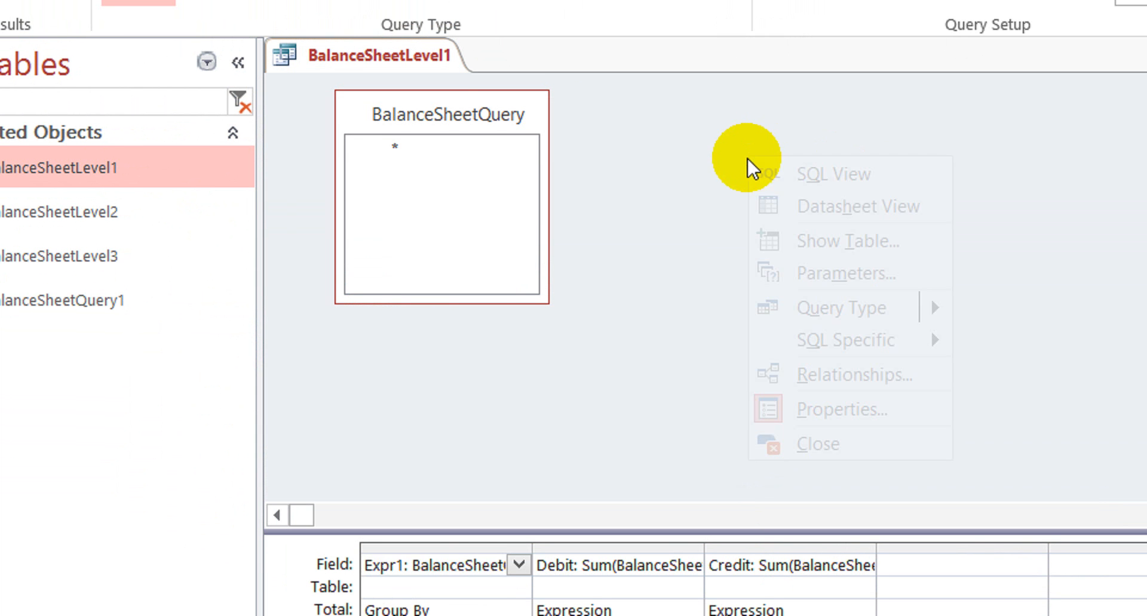
click(862, 242)
drag(917, 477, 903, 266)
click(934, 262)
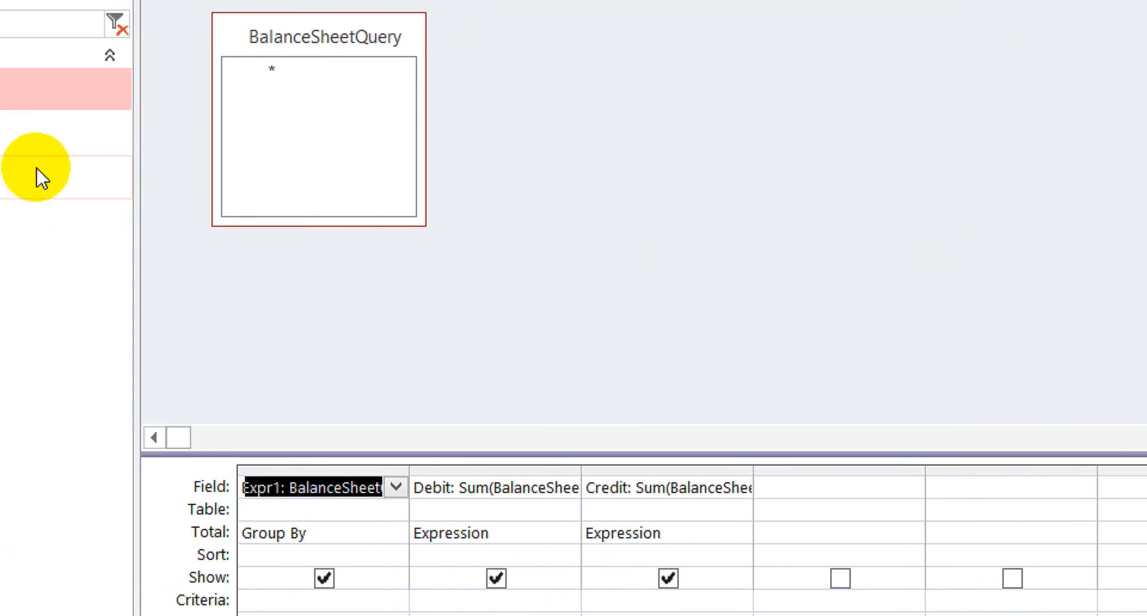
Add BalanceSheetQuery1 as a source of BalanceSheetLevel1 and remove the old BalanceSheetQuery source
click(0, 217)
drag(144, 227, 827, 123)
click(564, 71)
key(Delete)
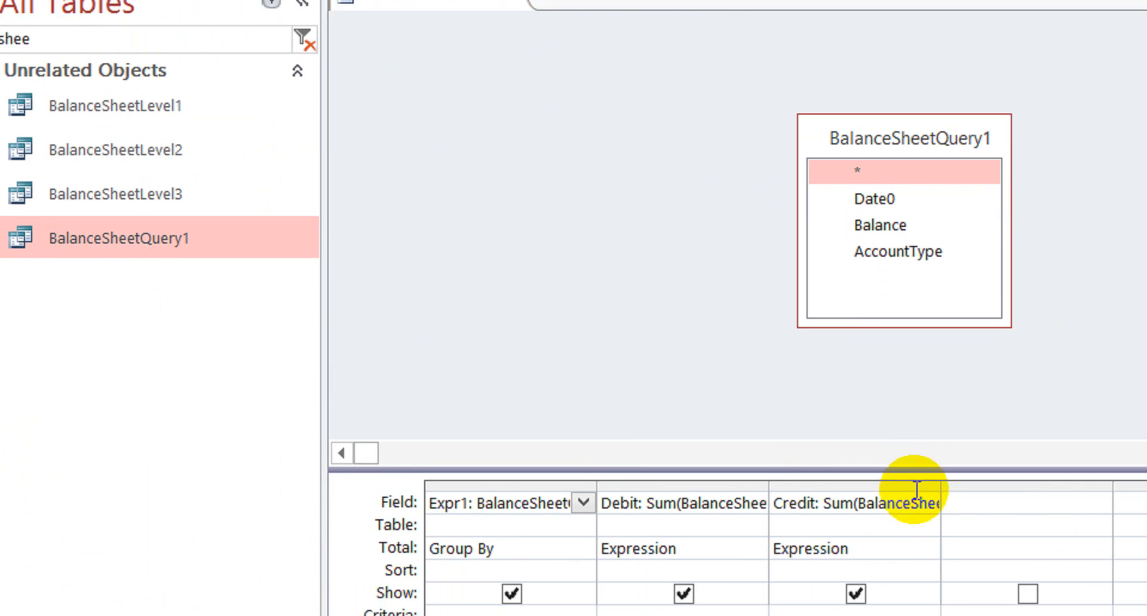
Clear the Expr1, Debit and Credit columns from the BalanceSheetLevel1 design grid
click(861, 464)
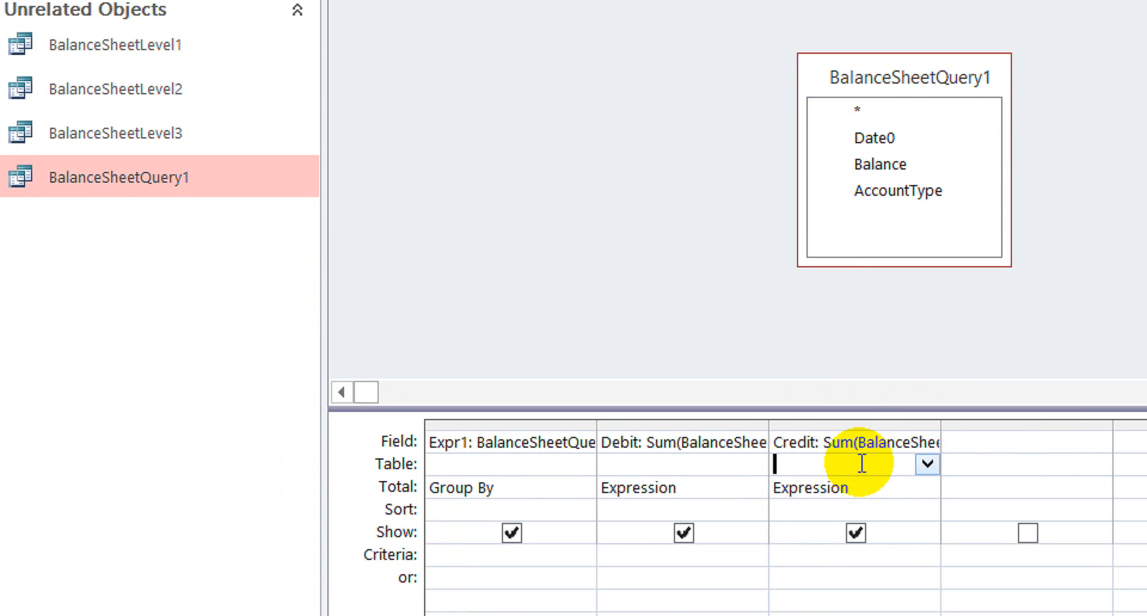
key(Up)
key(Delete)
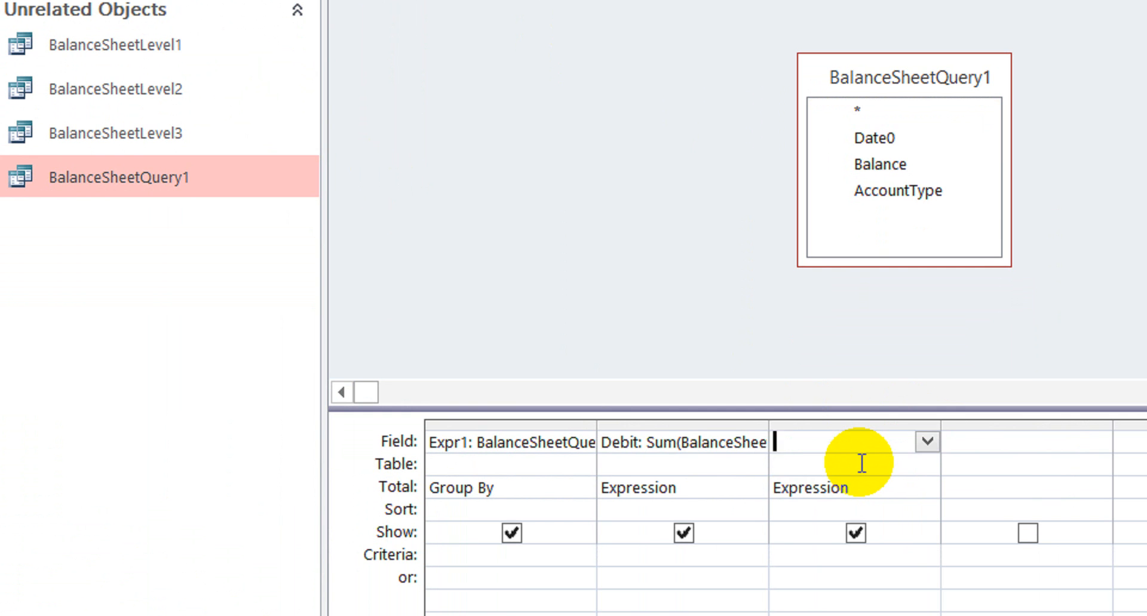
key(Left)
key(Delete)
key(Down)
key(Up)
key(Left)
key(Delete)
key(Down)
key(Up)
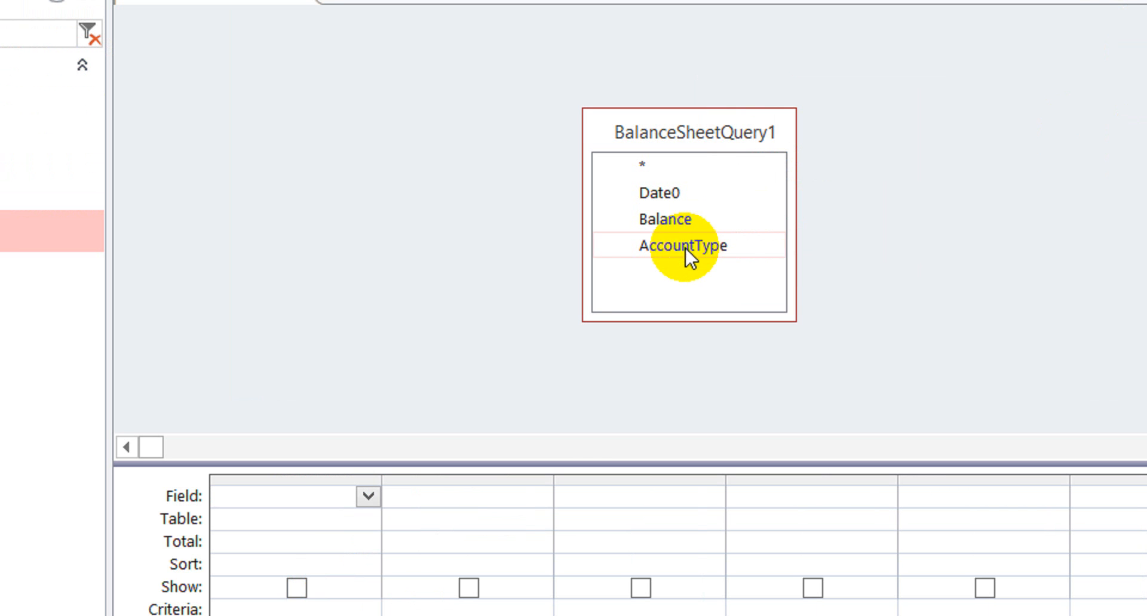
Add the AccountType and Balance fields of BalanceSheetQuery1 to the BalanceSheetLevel1 design grid
double_click(686, 248)
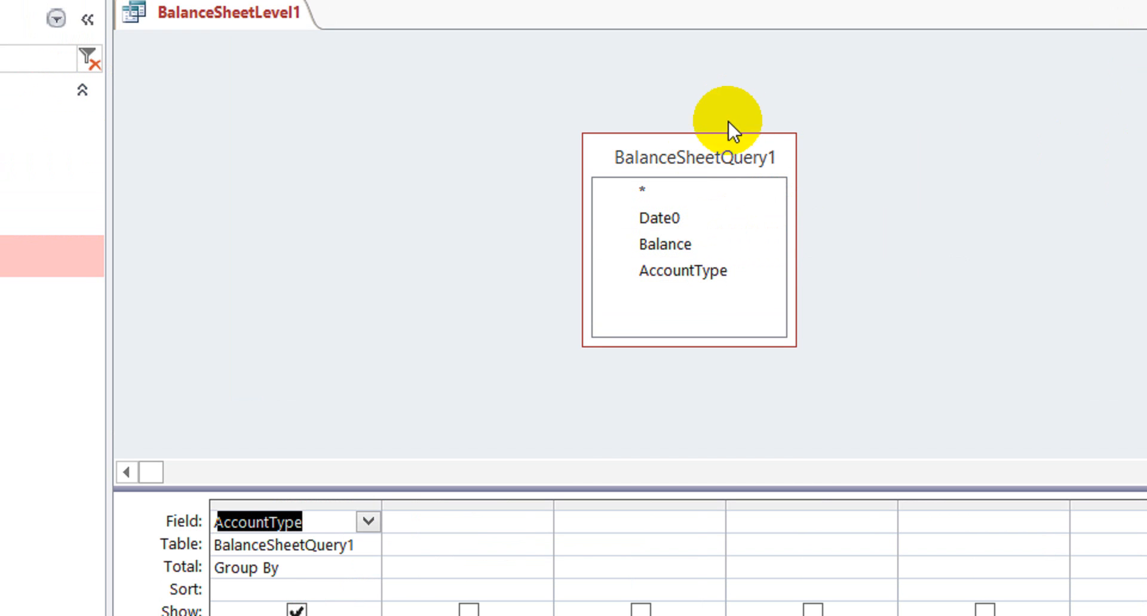
drag(694, 155, 568, 98)
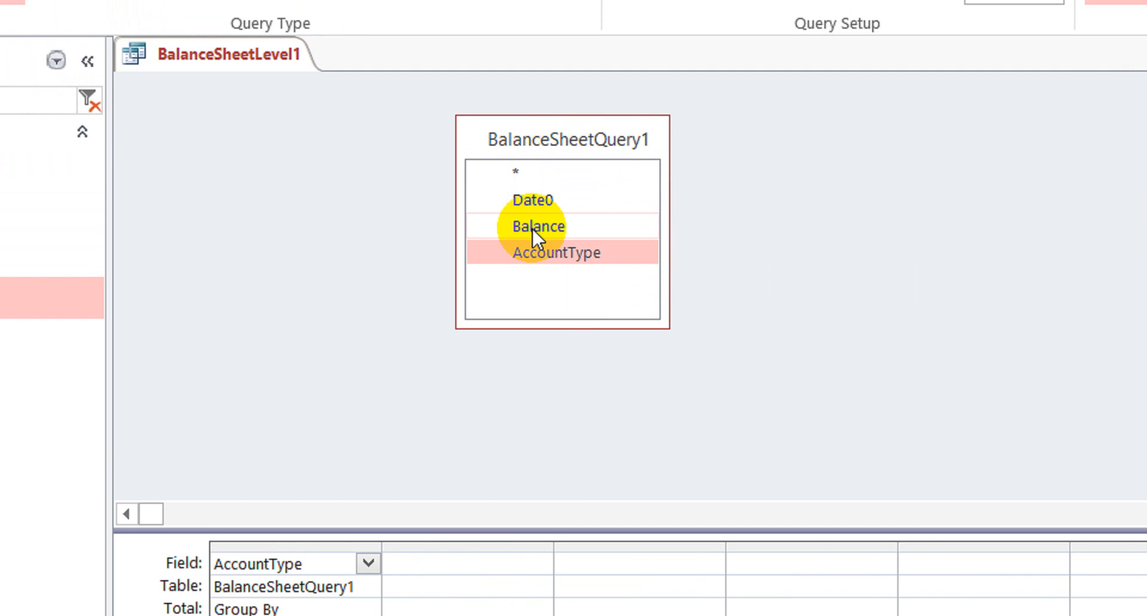
double_click(532, 228)
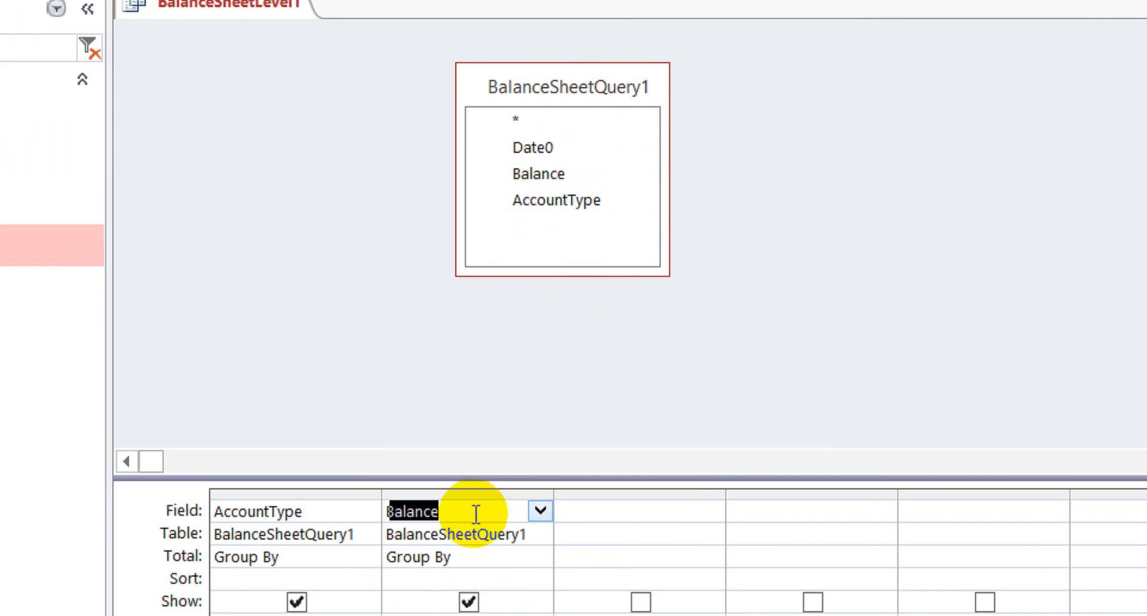
Set the Total row of the Balance column to Sum
click(476, 514)
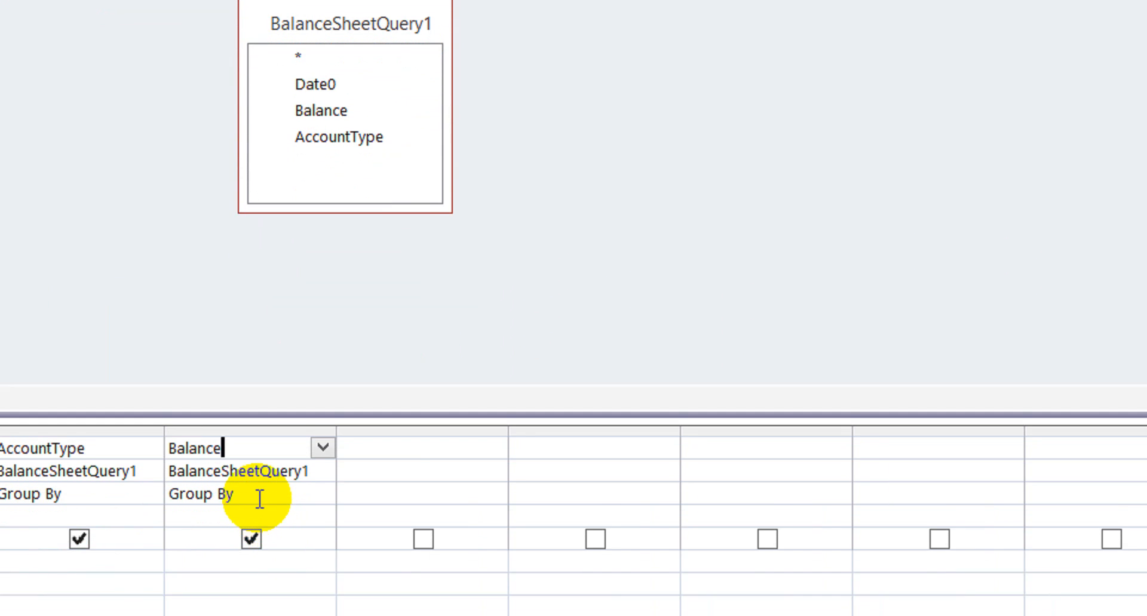
click(259, 466)
key(Down)
key(Up)
text(Sum)
key(Down)
key(Up)
key(Up)
key(Up)
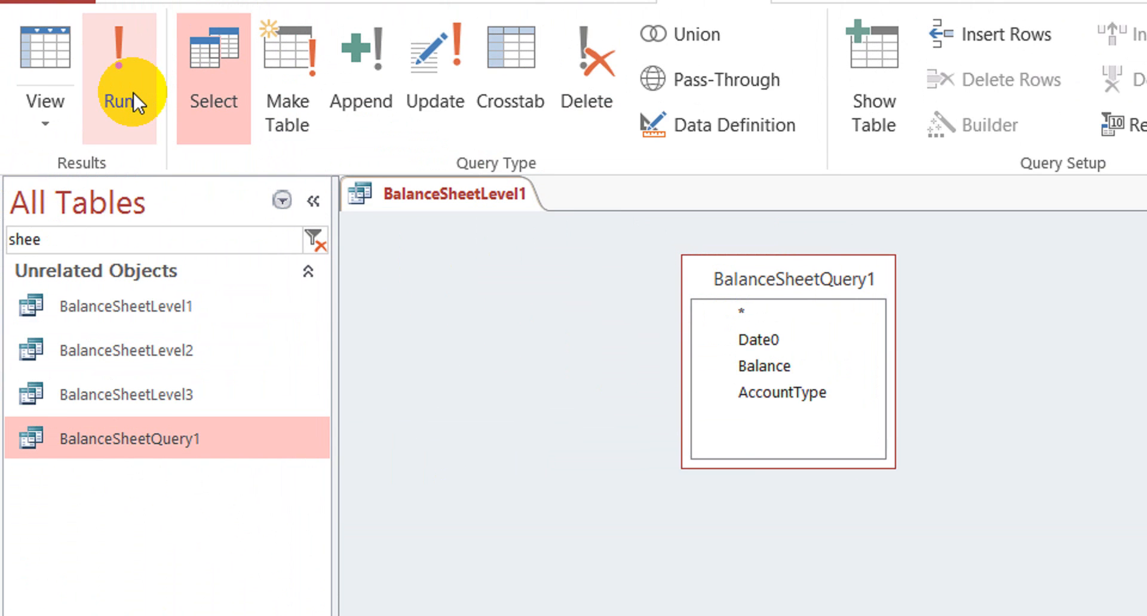
Run BalanceSheetLevel1 with 30-10 as the Last Date parameter and return to its design
click(128, 96)
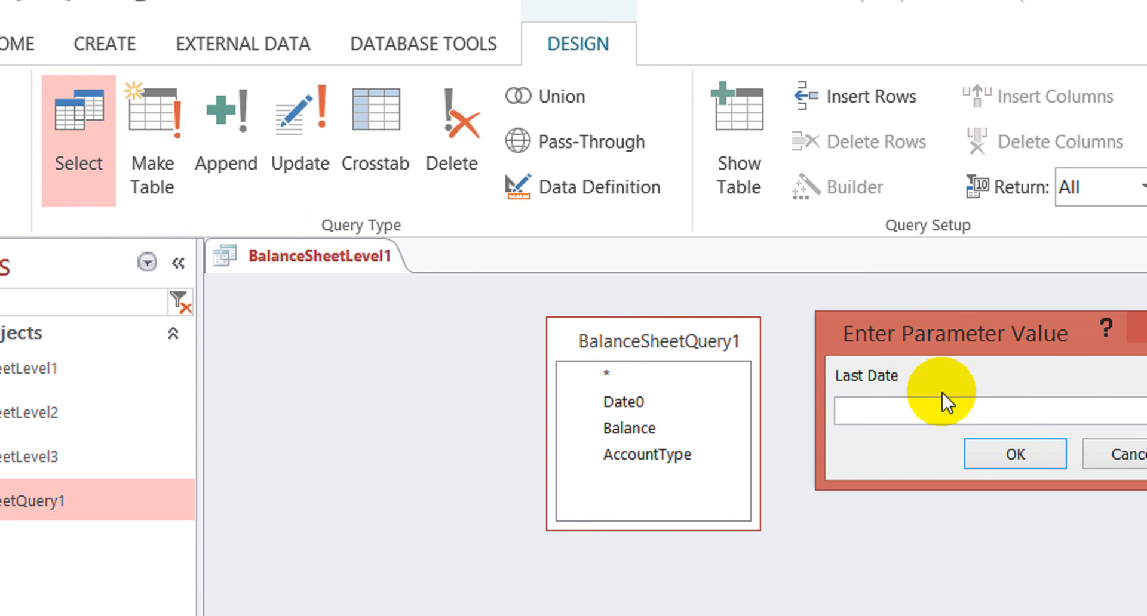
text(30-10)
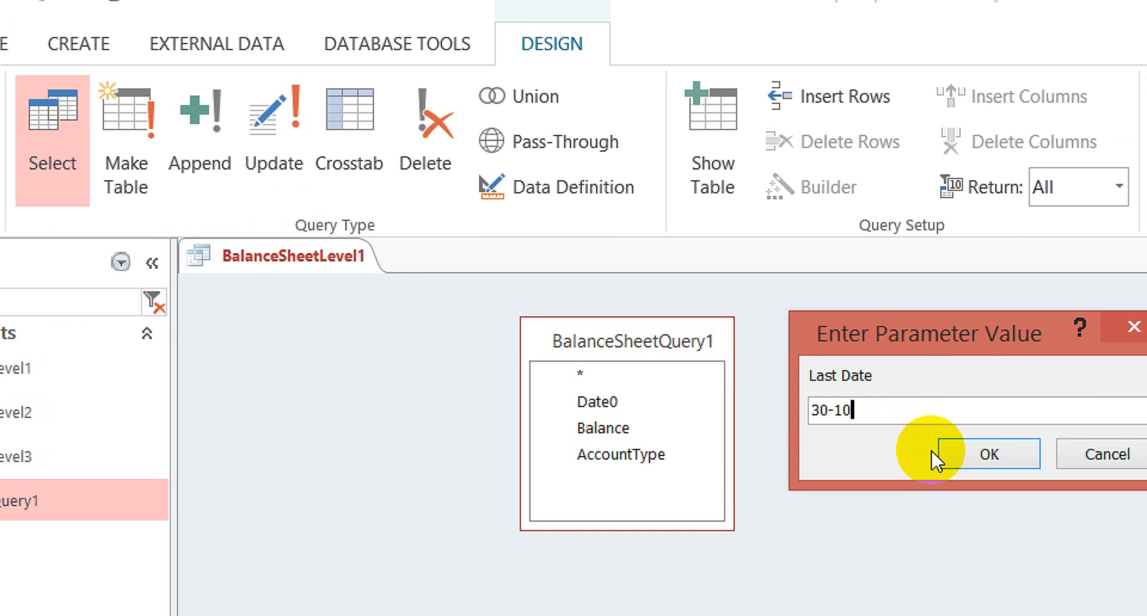
click(971, 453)
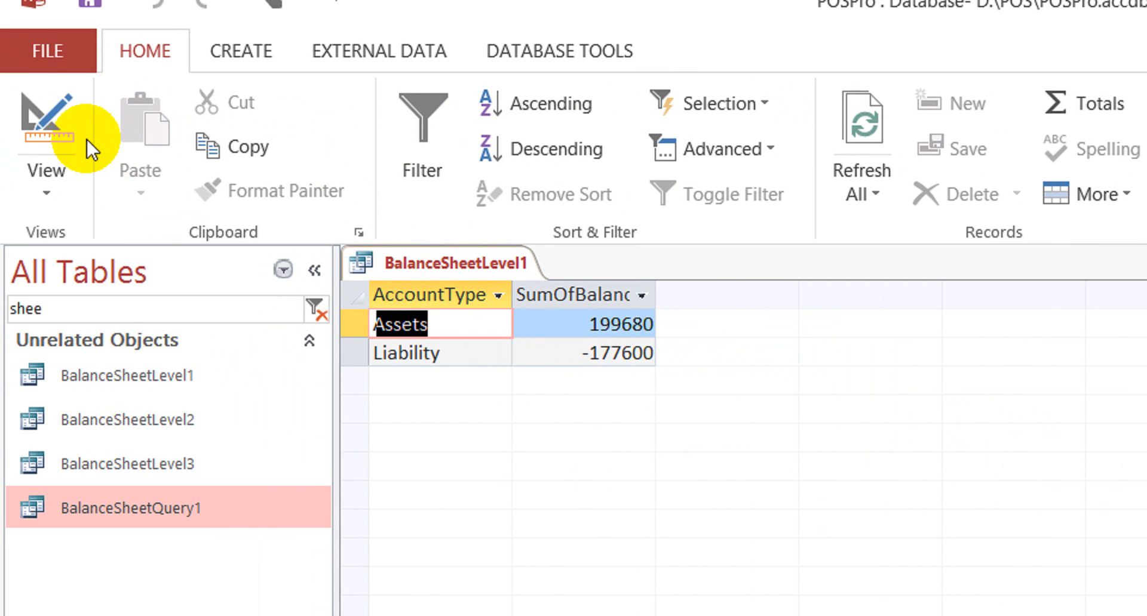
click(62, 146)
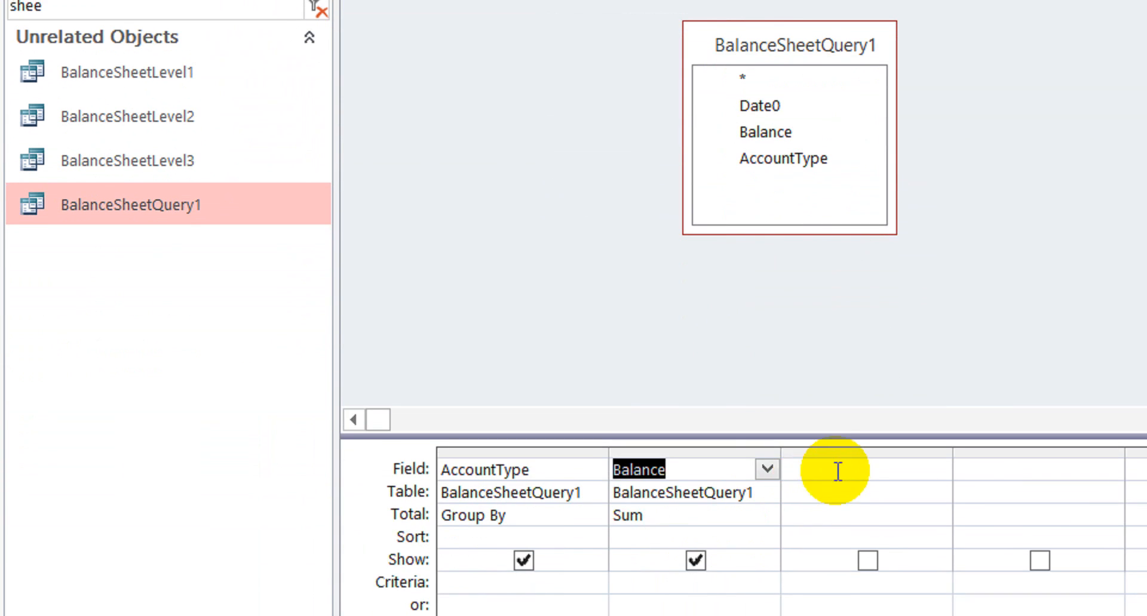
Widen the Balance column in the BalanceSheetLevel1 design grid
drag(781, 449, 969, 436)
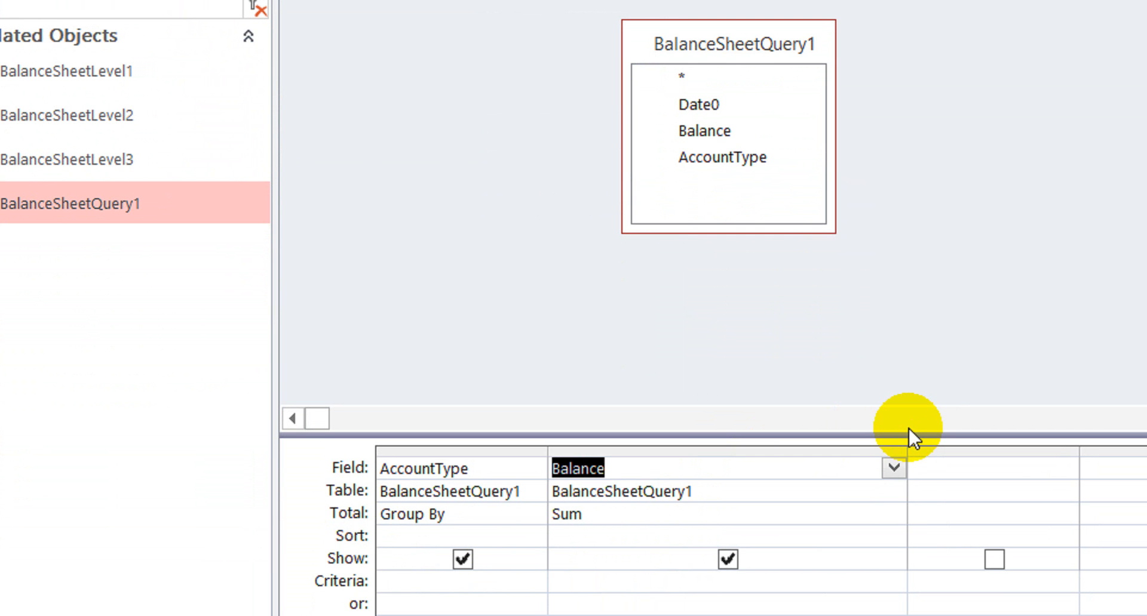
key(Down)
key(Up)
key(Tab)
text(Balance)
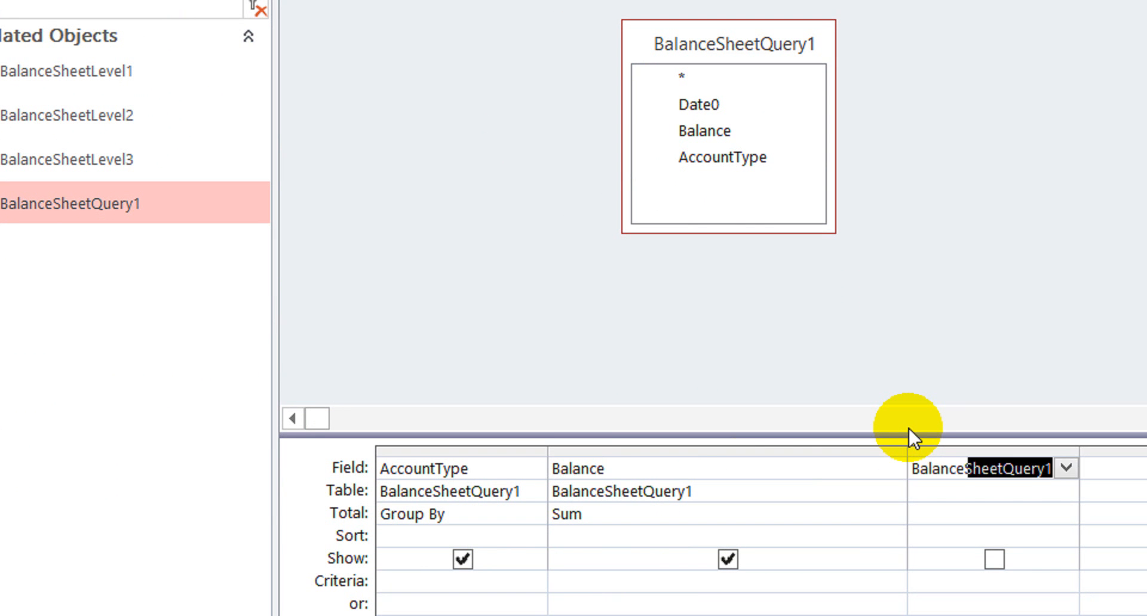
key(Tab)
key(Return)
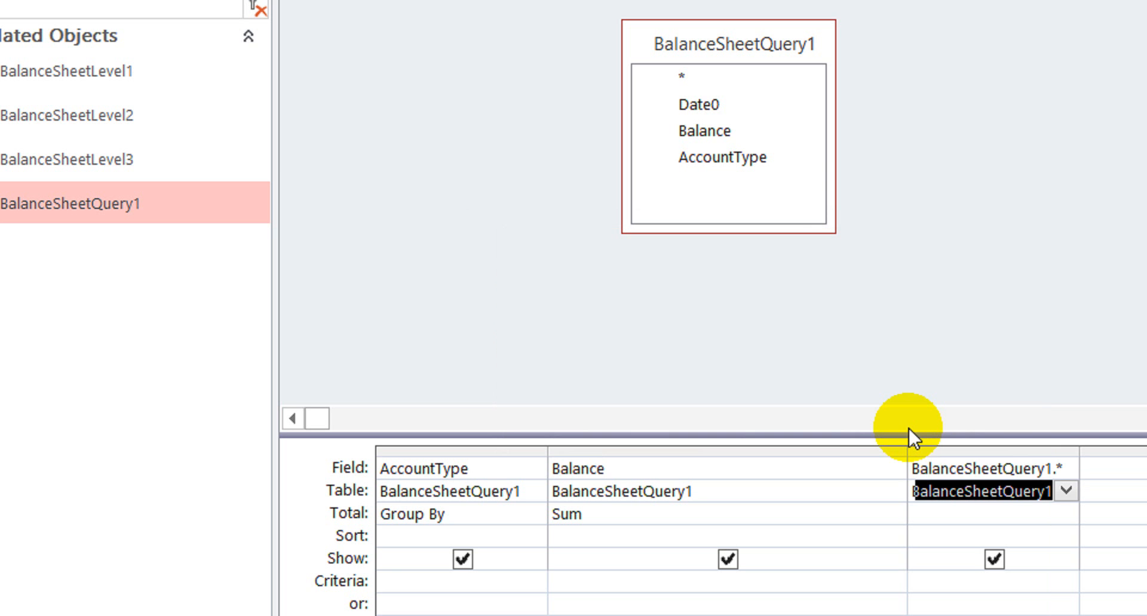
key(Up)
key(Delete)
Turn the Balance column of the design grid into the calculated field Debit: IIf([Balance]>0,[balance],0)
key(shift+Tab)
key(F2)
key(Left)
key(Left)
key(Left)
key(Left)
key(Left)
key(Left)
key(Left)
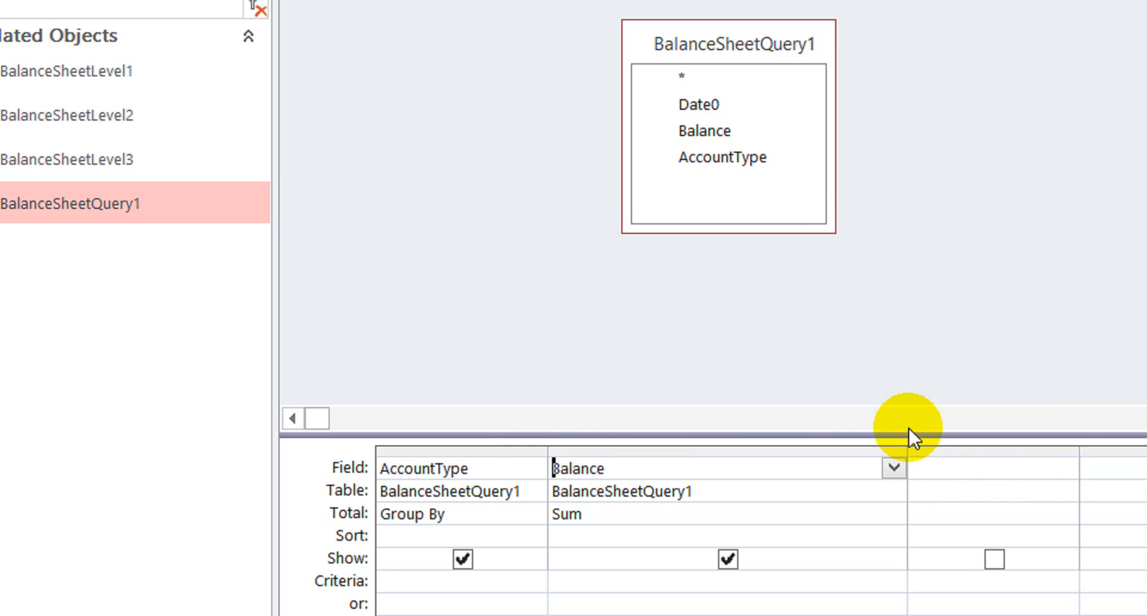
text(Debit)
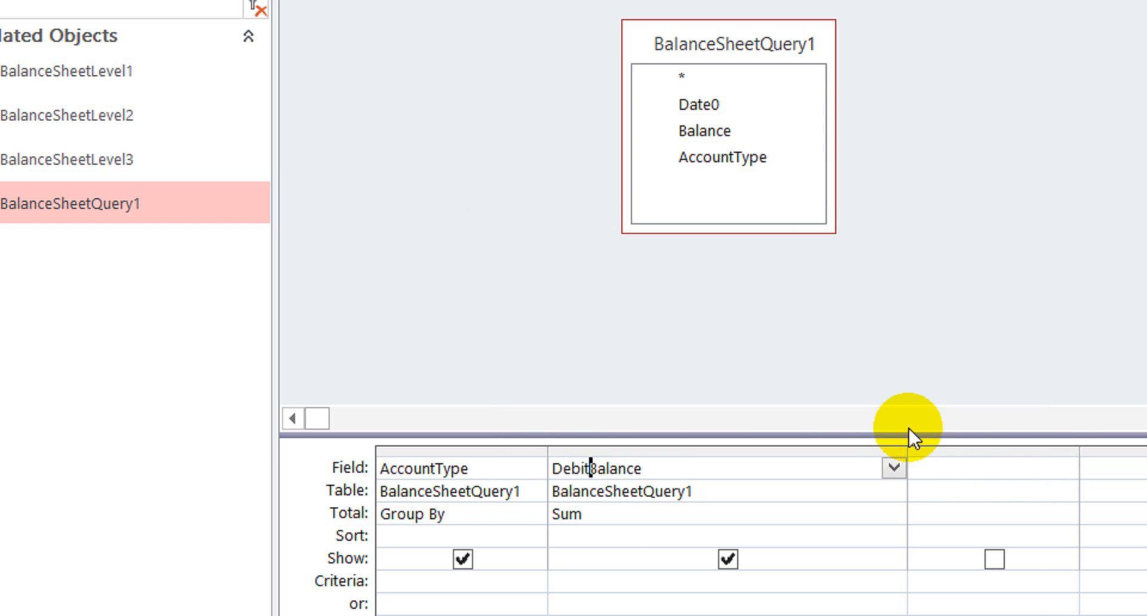
text(:iif)
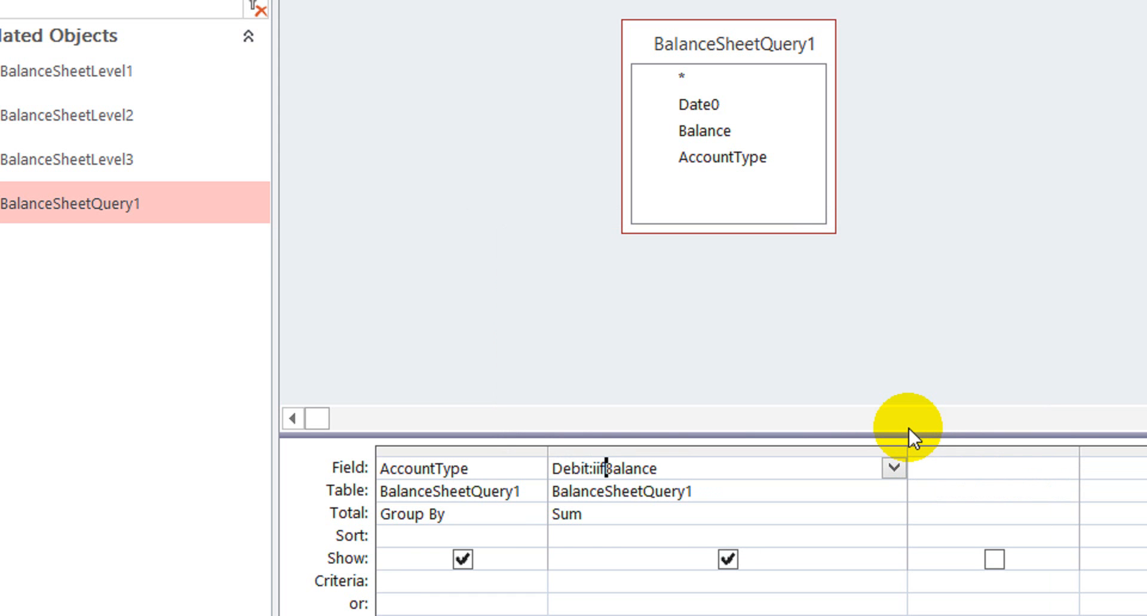
text(()
key(Right)
key(Right)
key(Right)
key(Right)
key(Right)
key(Right)
key(Right)
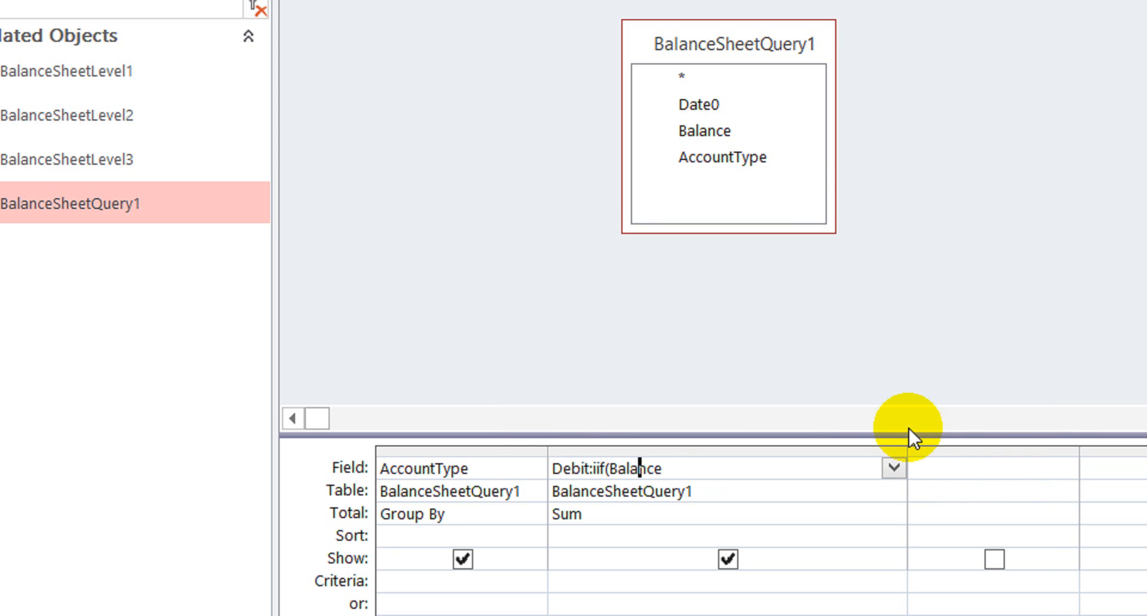
text(>0,)
text(balance,0)
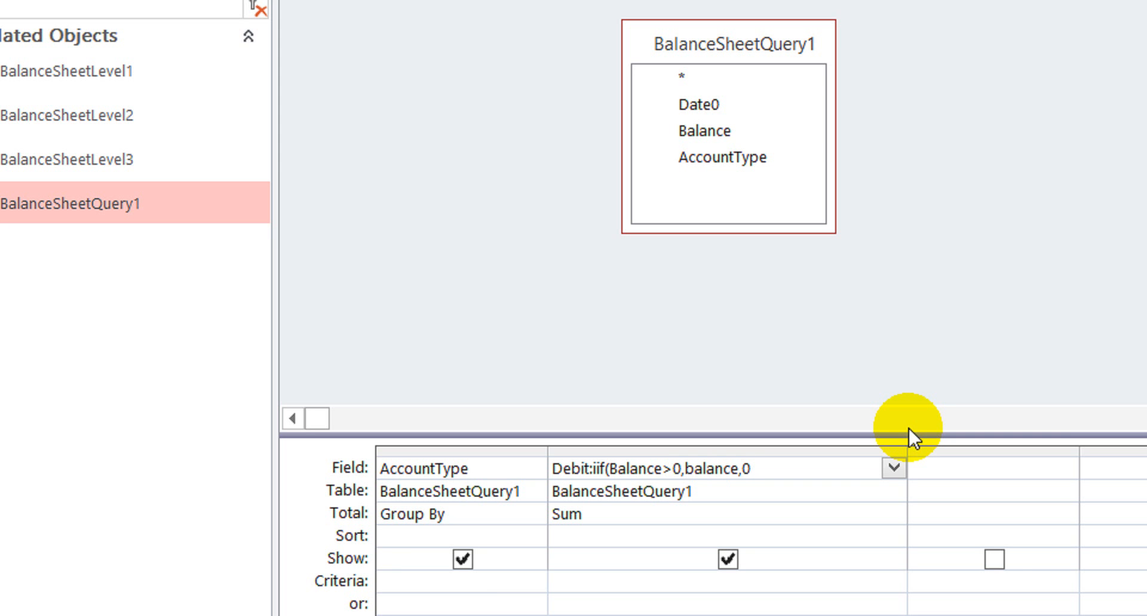
text())
key(Down)
key(Up)
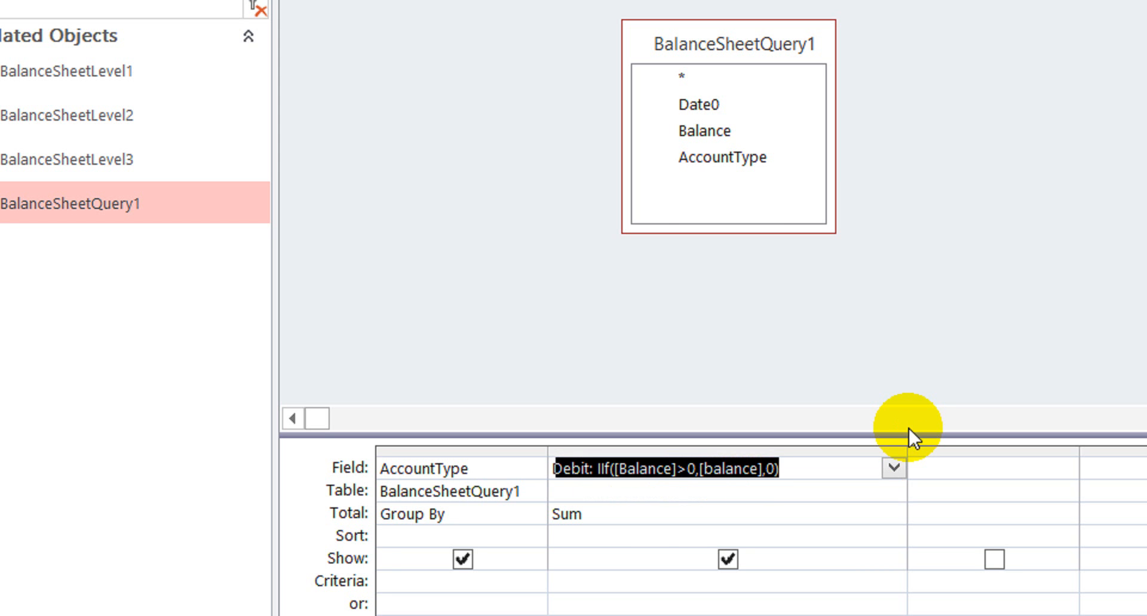
Copy the Debit expression into the empty column beside it
key(ctrl+c)
key(Tab)
key(ctrl+v)
key(Down)
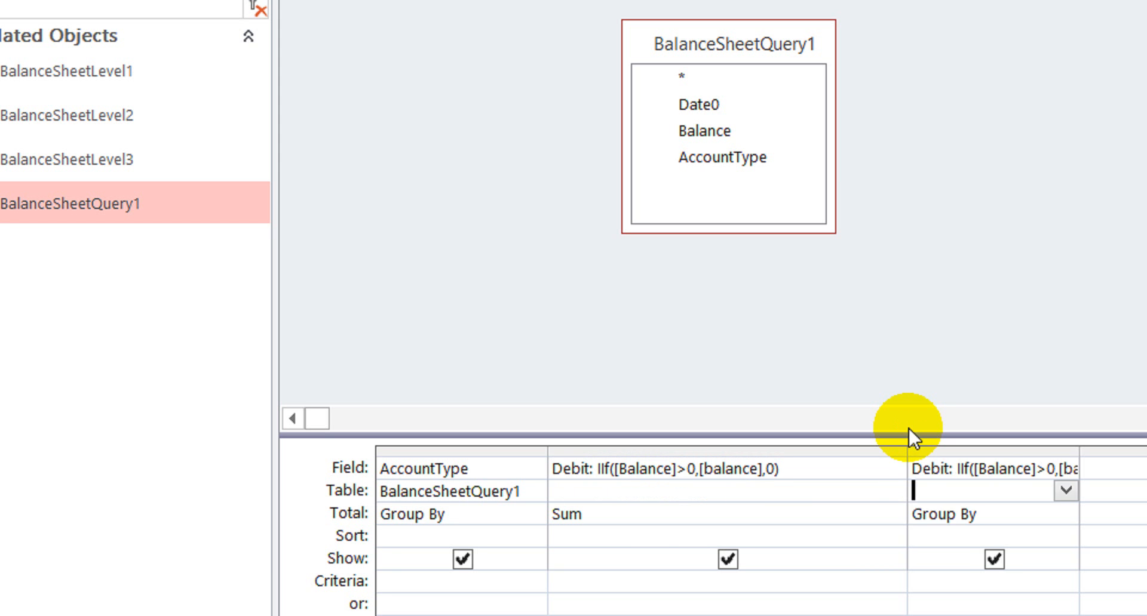
Rename the copied expression's alias from Debit to Credit
key(Up)
key(End)
key(Left)
key(Left)
key(Left)
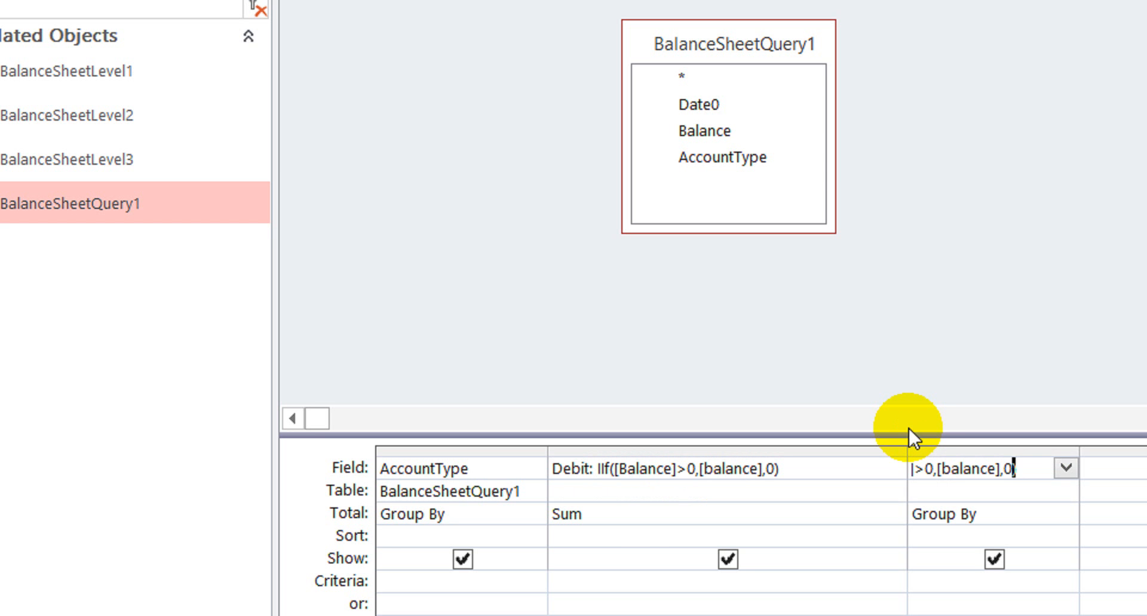
key(Left)
key(Left)
key(Left)
key(Left)
key(Left)
key(Left)
key(Left)
key(Left)
key(Left)
key(Left)
key(Left)
key(Left)
key(Left)
key(Left)
key(Left)
key(Left)
key(Left)
key(Left)
key(Left)
key(Left)
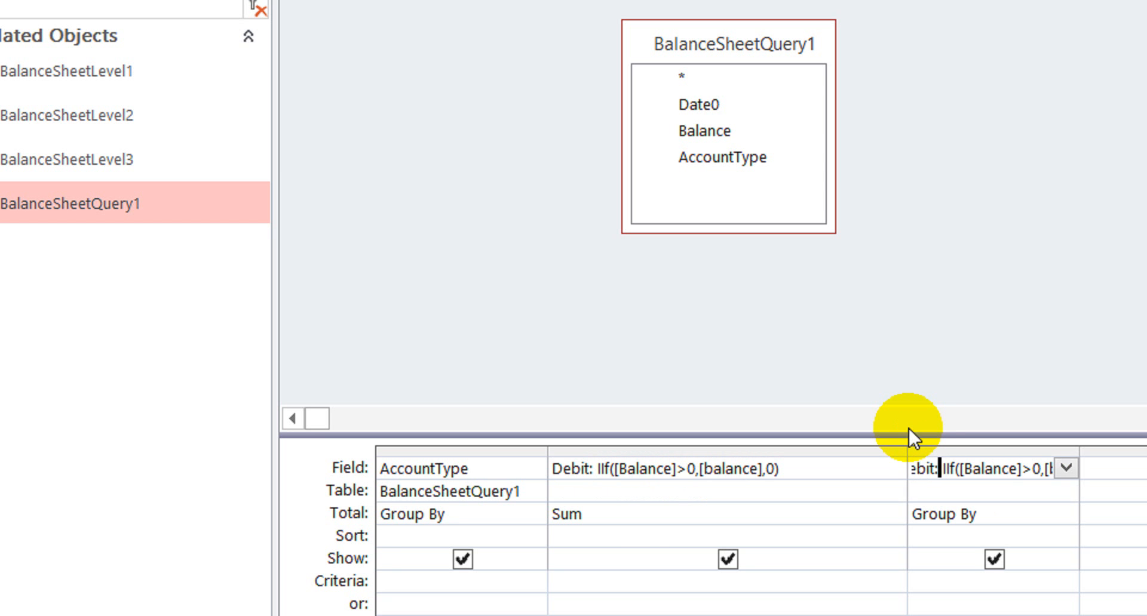
key(shift+Home)
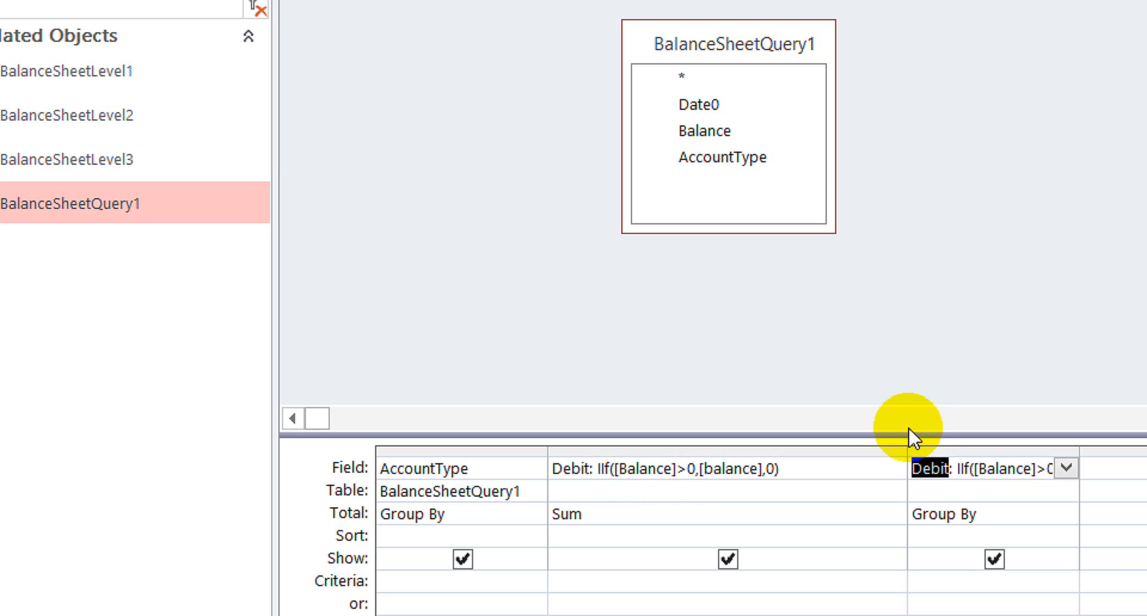
text(Cred)
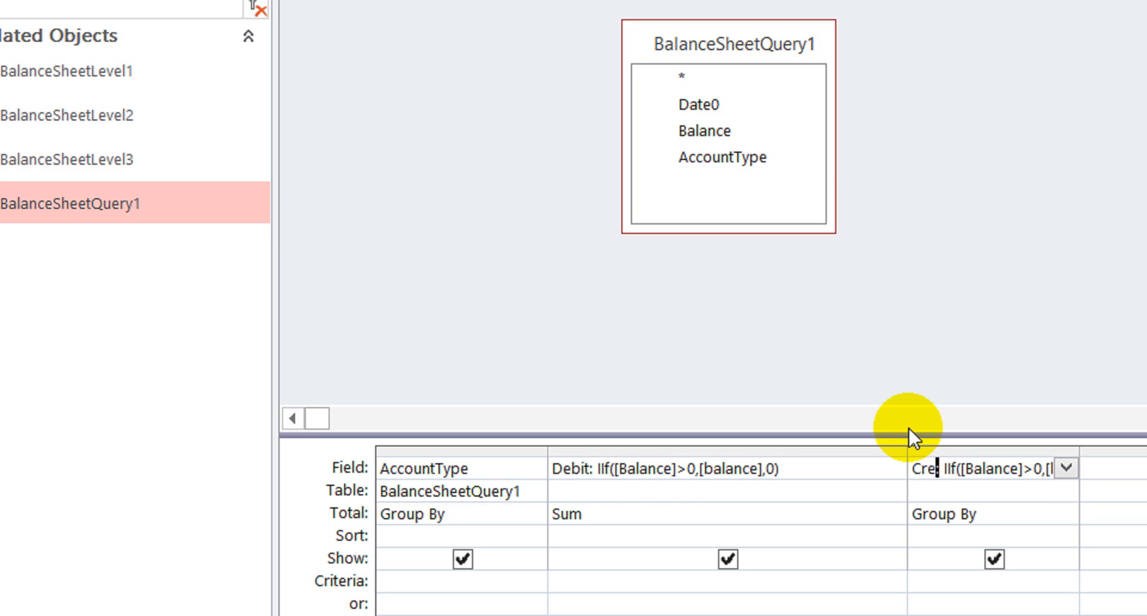
text(u)
key(Left)
key(Left)
key(Right)
key(Delete)
text(it)
Change the comparison operator in the Credit expression to <
key(Right)
key(Right)
key(Right)
key(Right)
key(Right)
key(Right)
key(Right)
key(Right)
key(Right)
key(Right)
key(Right)
key(Right)
key(Right)
key(Right)
key(Right)
key(Right)
key(Right)
key(Left)
key(Left)
key(shift+Right)
text(<)
Complete the Credit expression as IIf([Balance]<0,[balance]*-1,0) and set the widened column's Total row to Sum
key(Right)
key(Right)
key(Right)
key(Right)
key(Right)
key(Right)
key(Right)
key(Right)
key(Right)
key(Right)
key(Right)
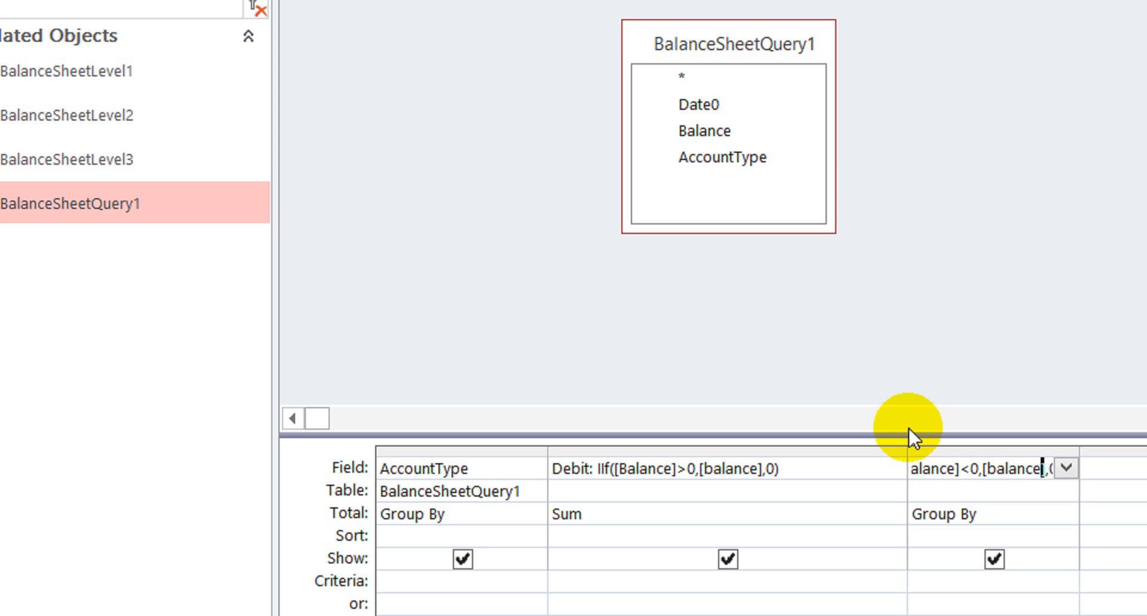
key(Left)
key(Left)
key(Left)
key(Left)
key(Left)
key(Left)
key(Left)
key(Right)
key(Right)
key(Right)
key(Right)
key(Right)
key(Right)
key(Right)
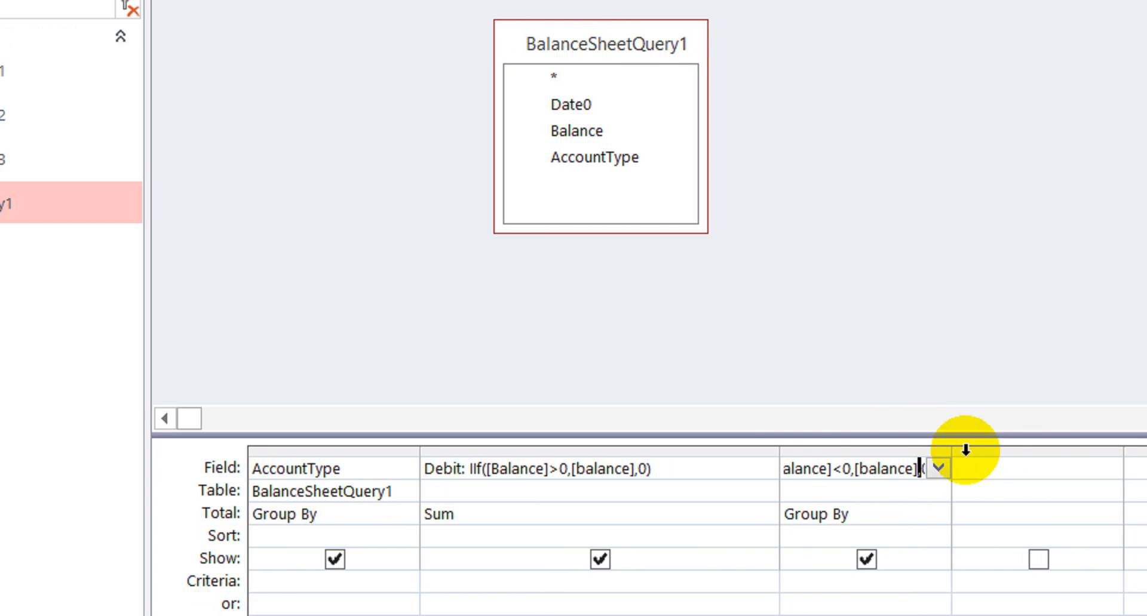
drag(951, 450, 1146, 417)
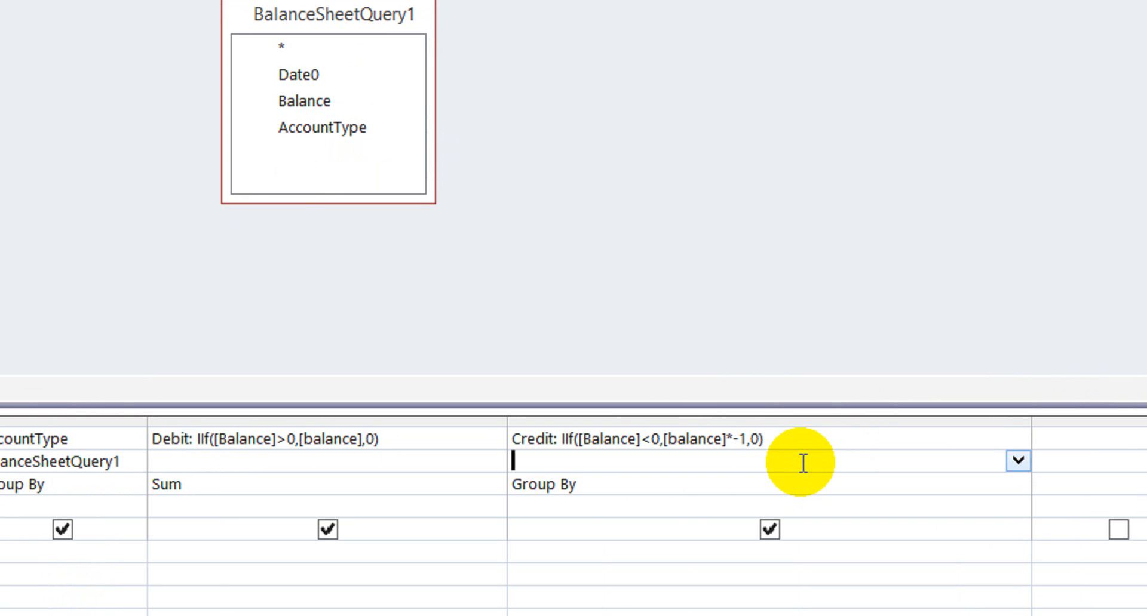
key(Down)
text(s)
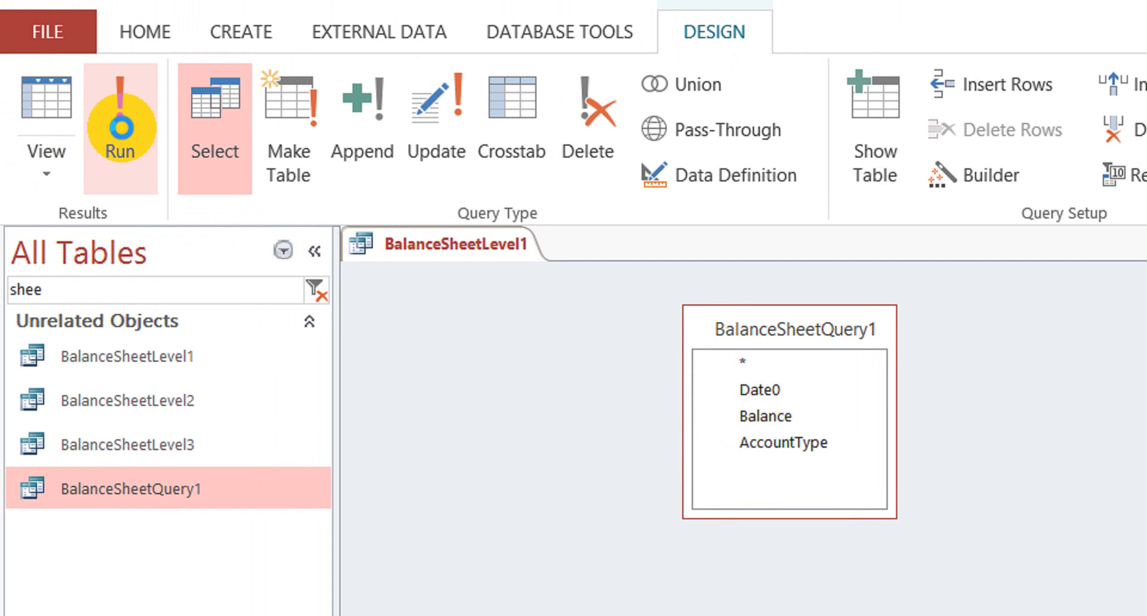
Run BalanceSheetLevel1 with 30-10 as the Last Date, check the Debit and Credit columns, and return to its design
click(121, 128)
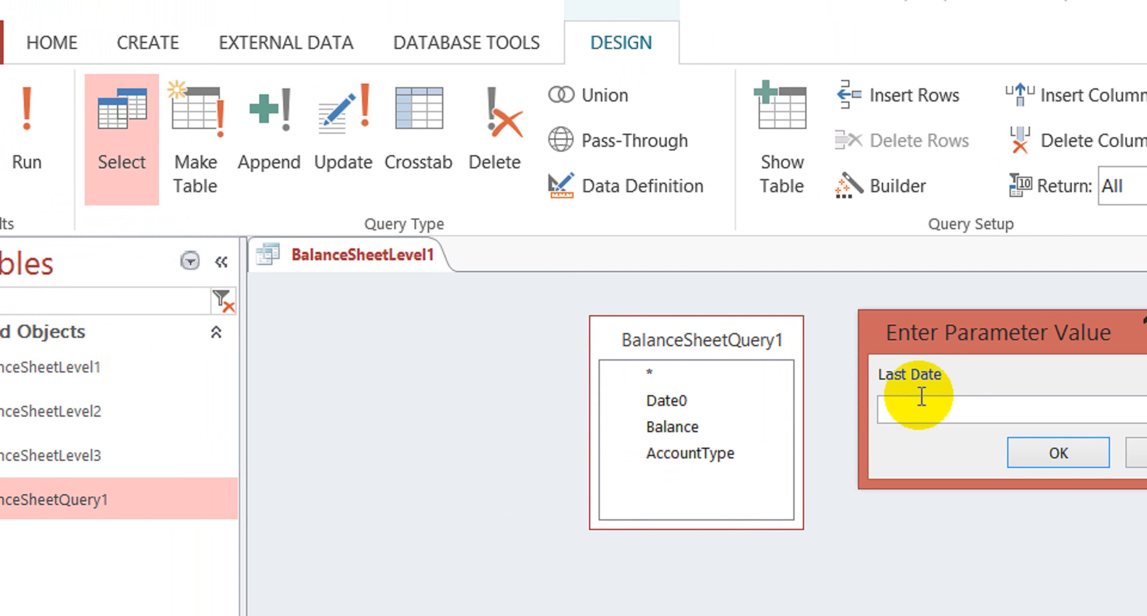
click(922, 408)
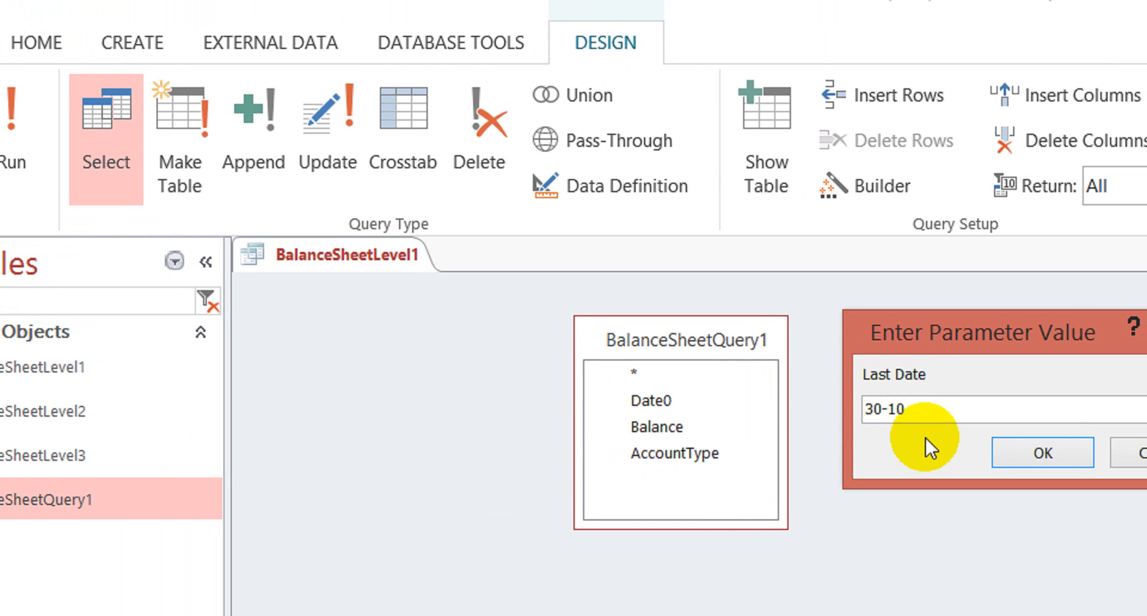
click(1019, 453)
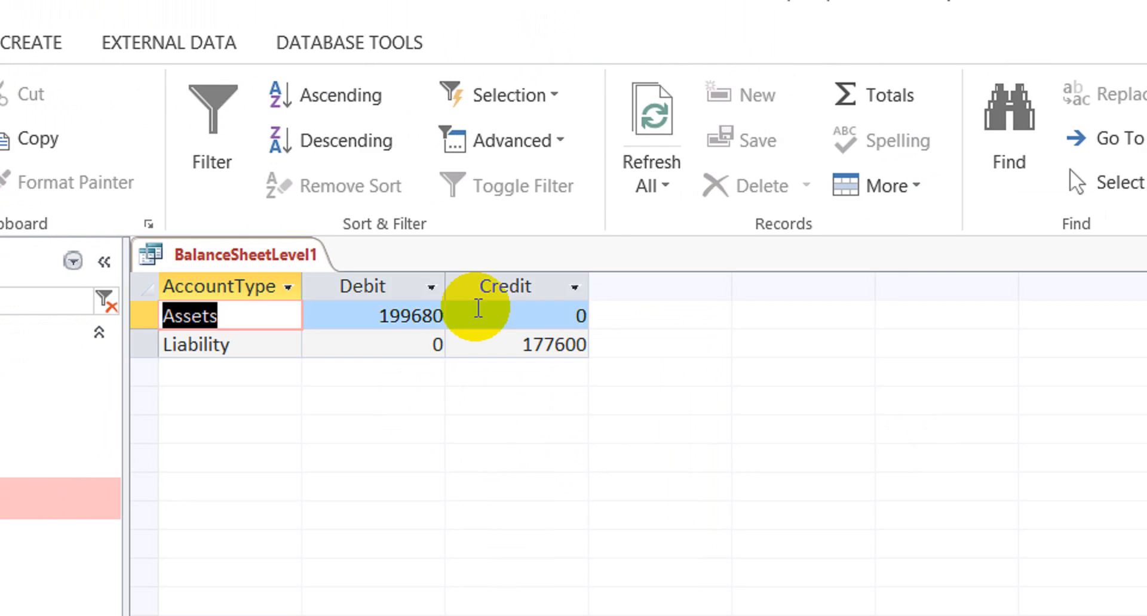
click(520, 312)
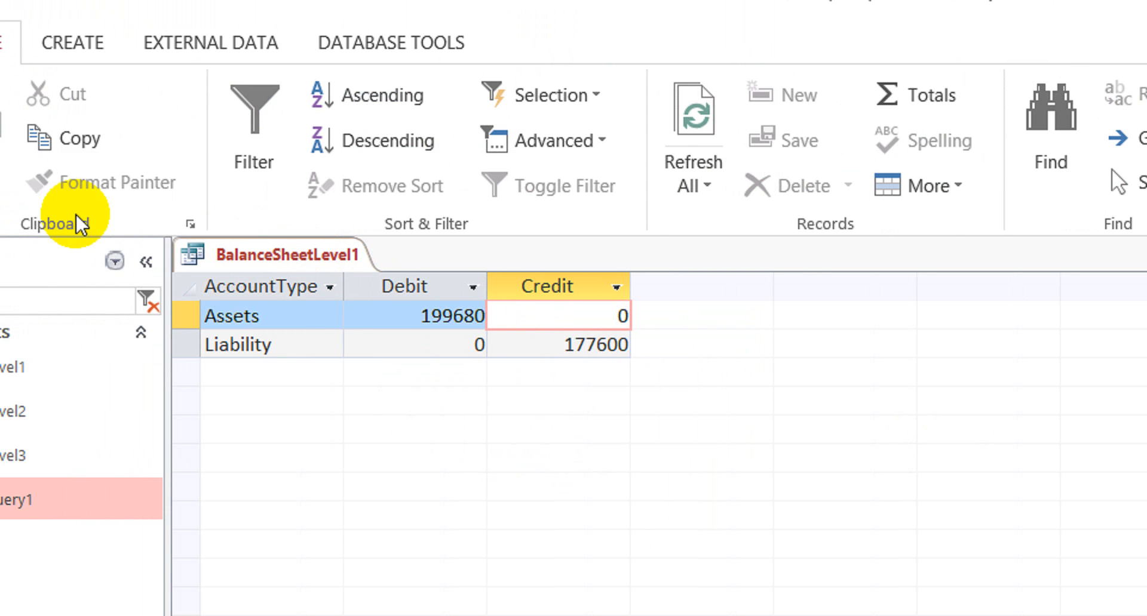
click(64, 137)
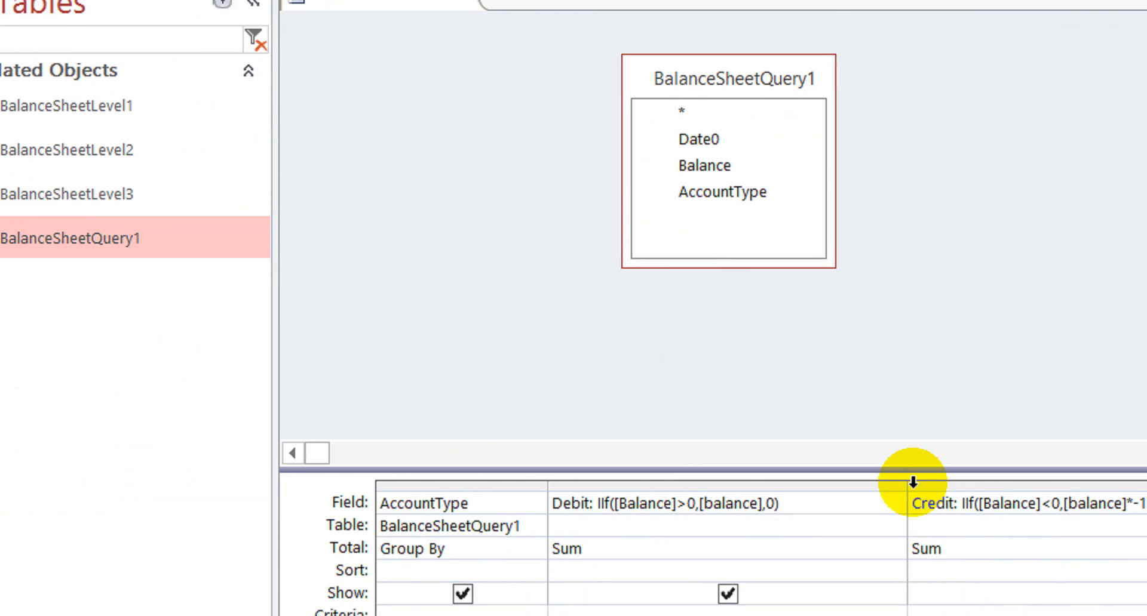
Narrow the Debit column and close BalanceSheetLevel1, saving its design changes
drag(902, 462, 800, 461)
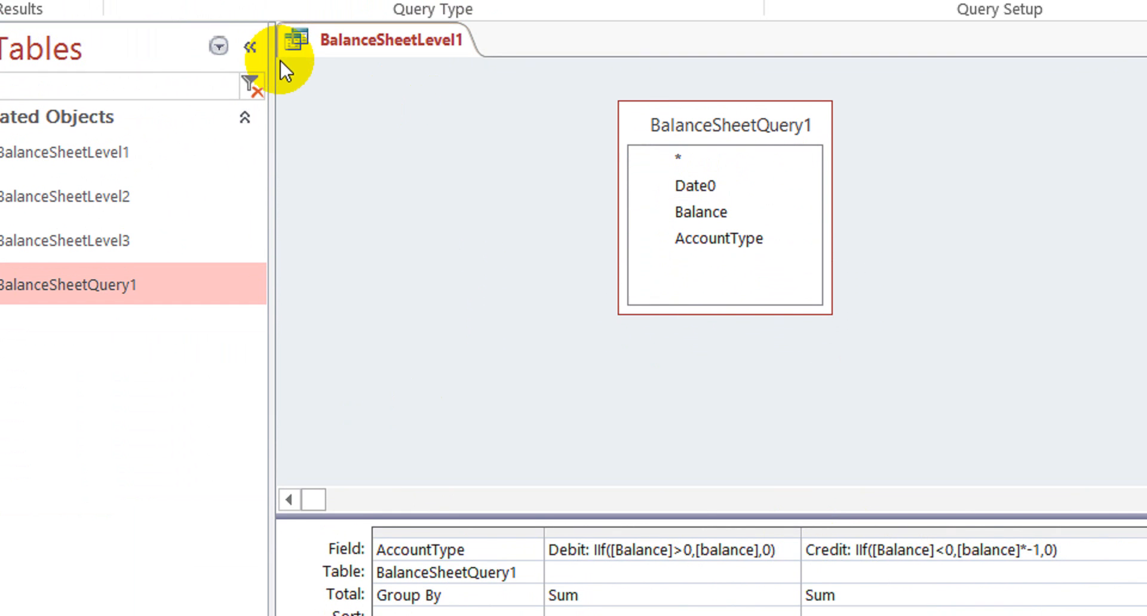
right_click(378, 38)
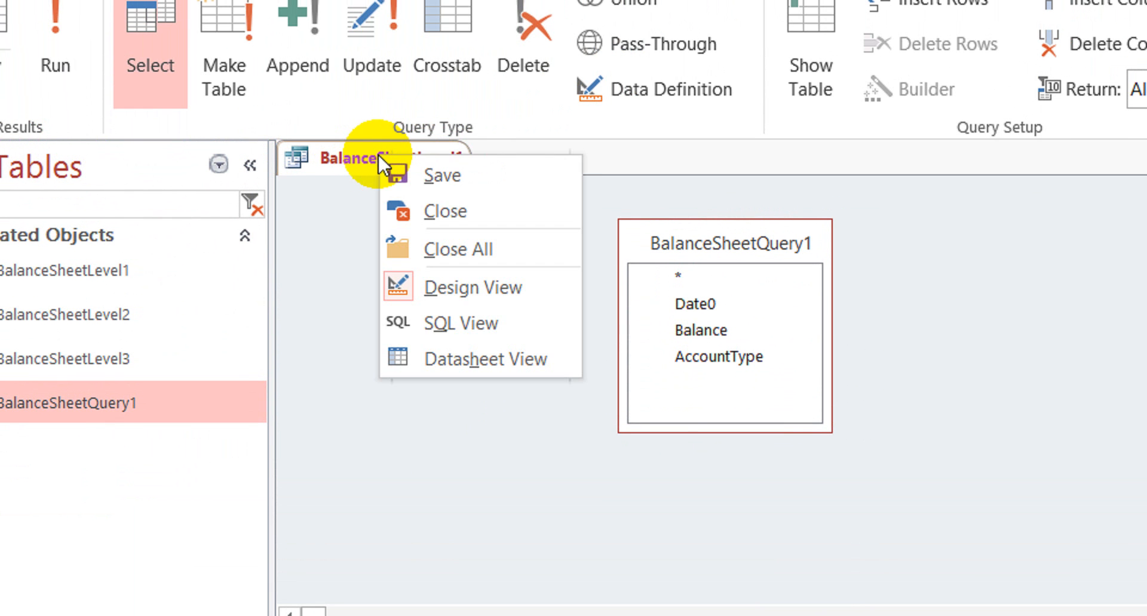
click(445, 209)
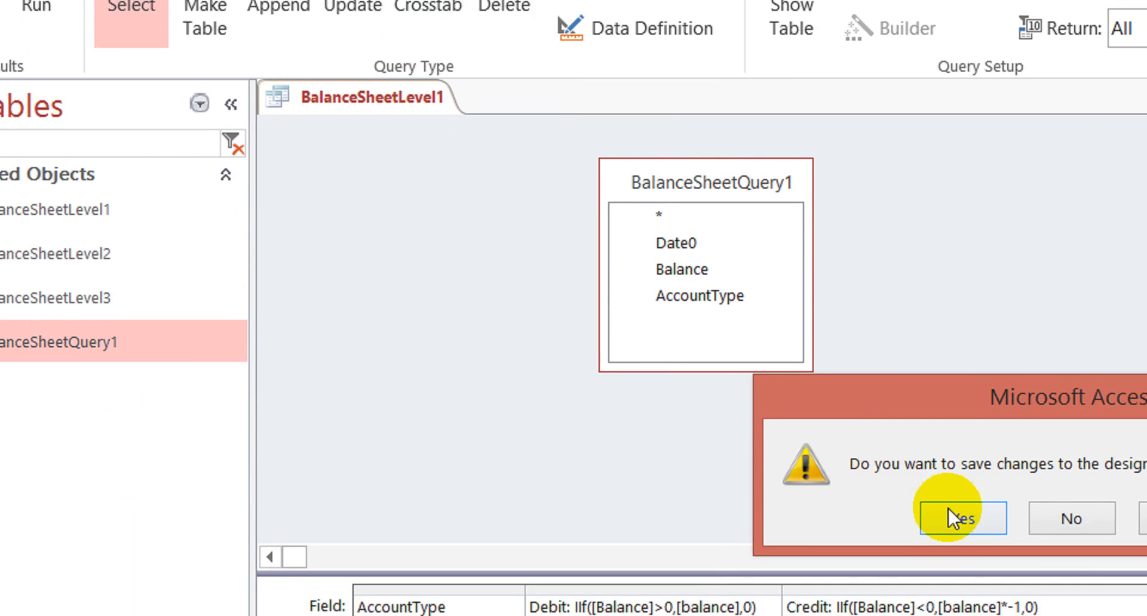
click(951, 518)
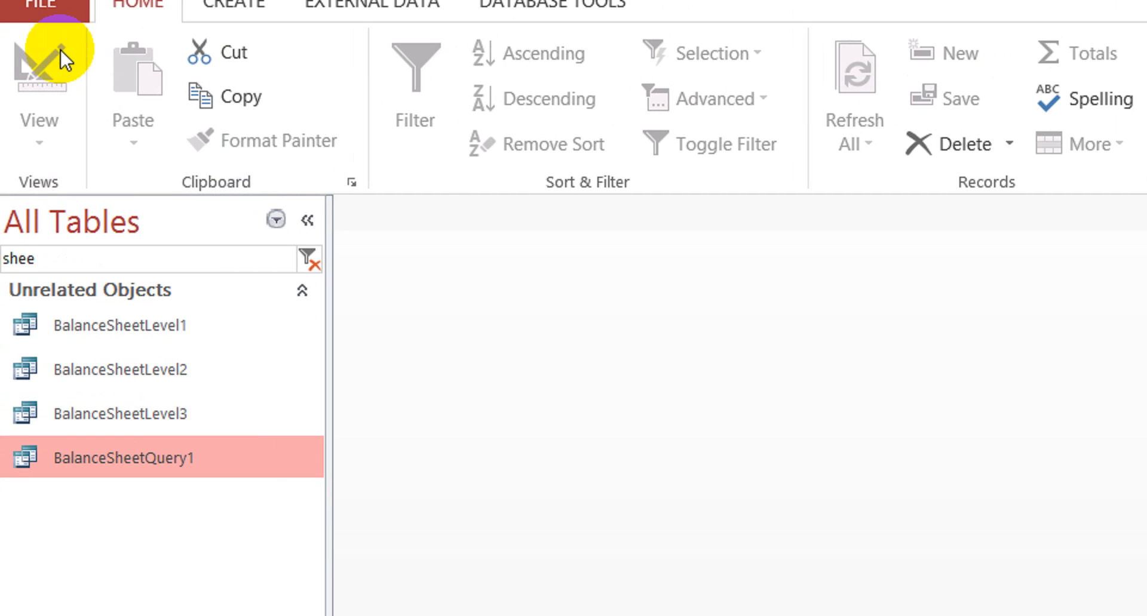
Compact and repair the POSPro database
click(42, 5)
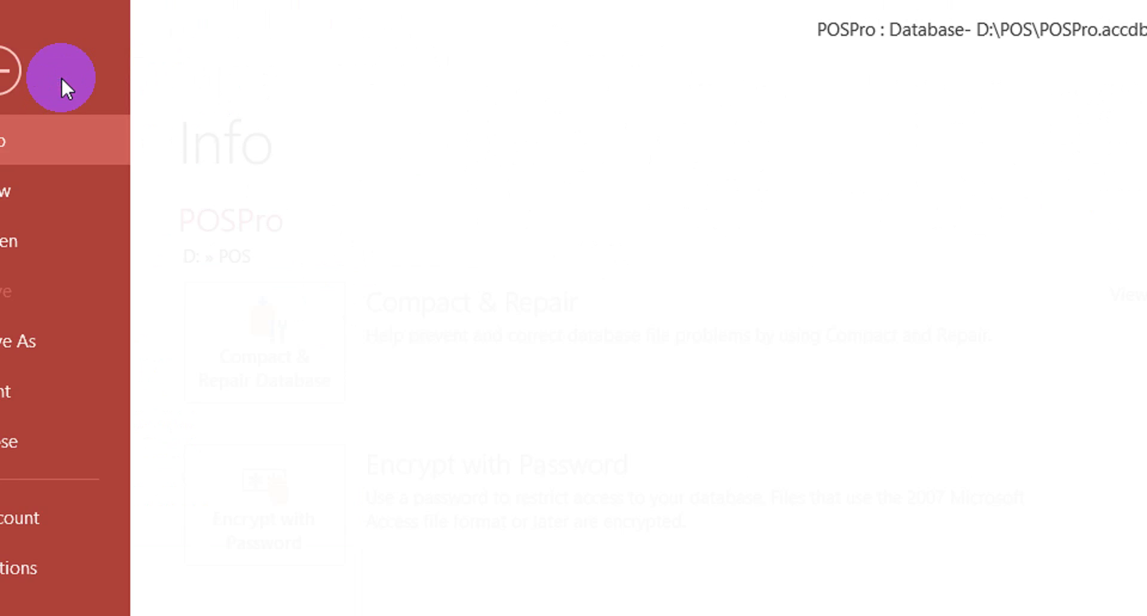
click(324, 334)
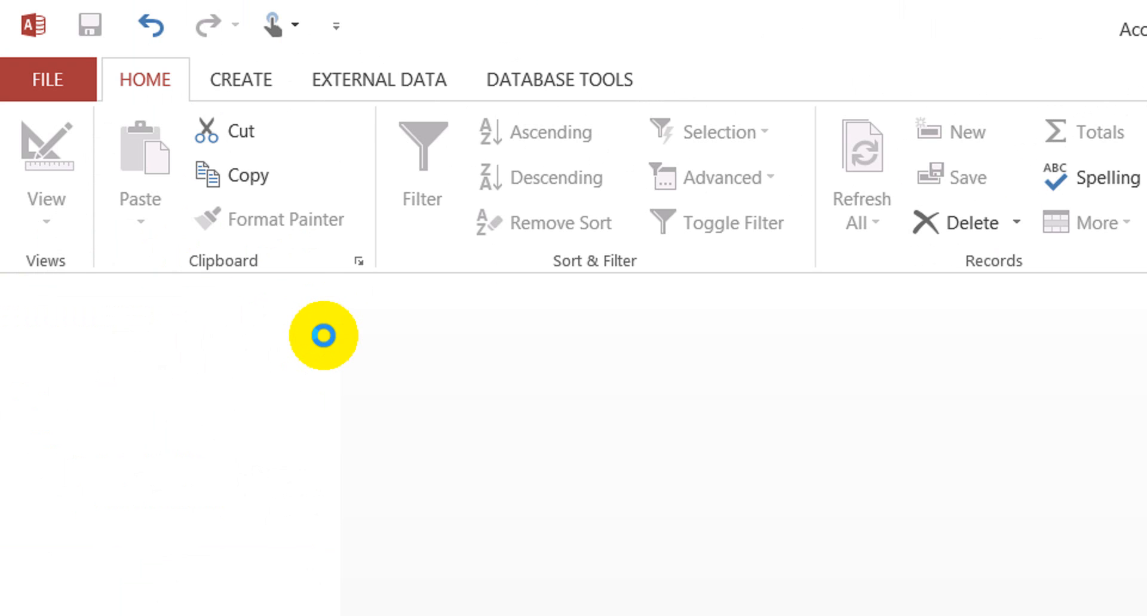
click(282, 396)
Filter the database objects by "shee"
click(156, 345)
text(s)
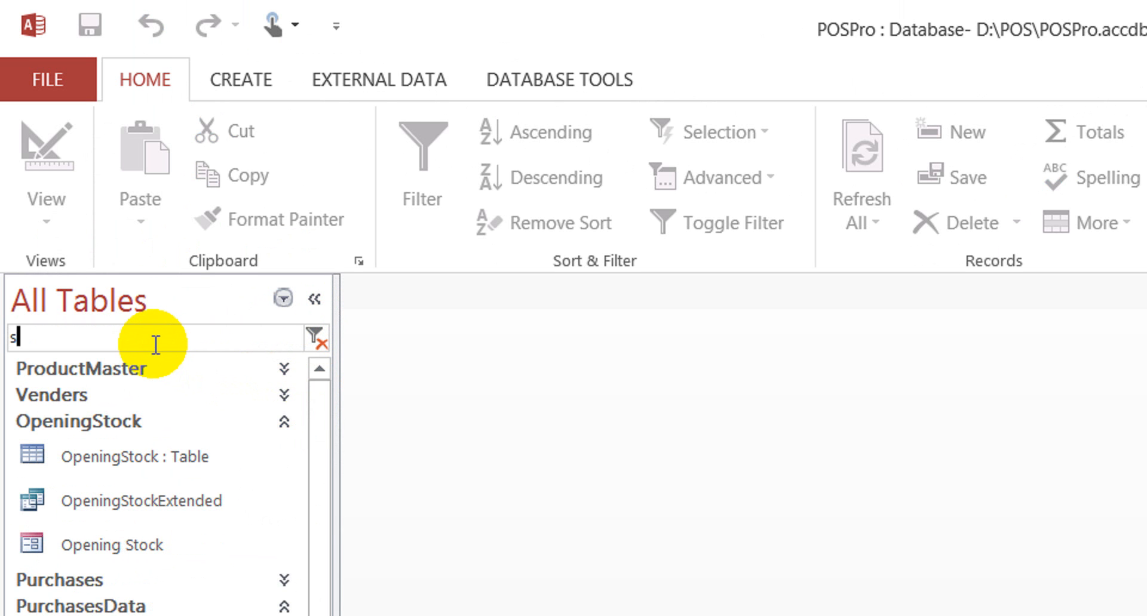
text(hee)
Duplicate the BalanceSheetQuery1 query under the name BalanceSheetQuery2
click(153, 538)
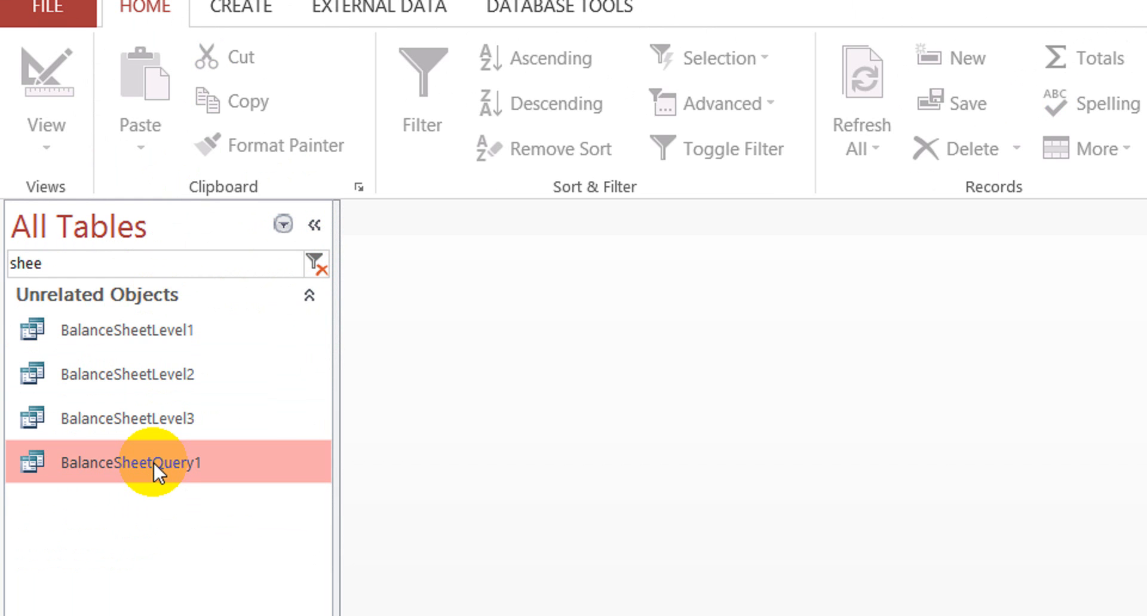
key(ctrl+c)
key(ctrl+v)
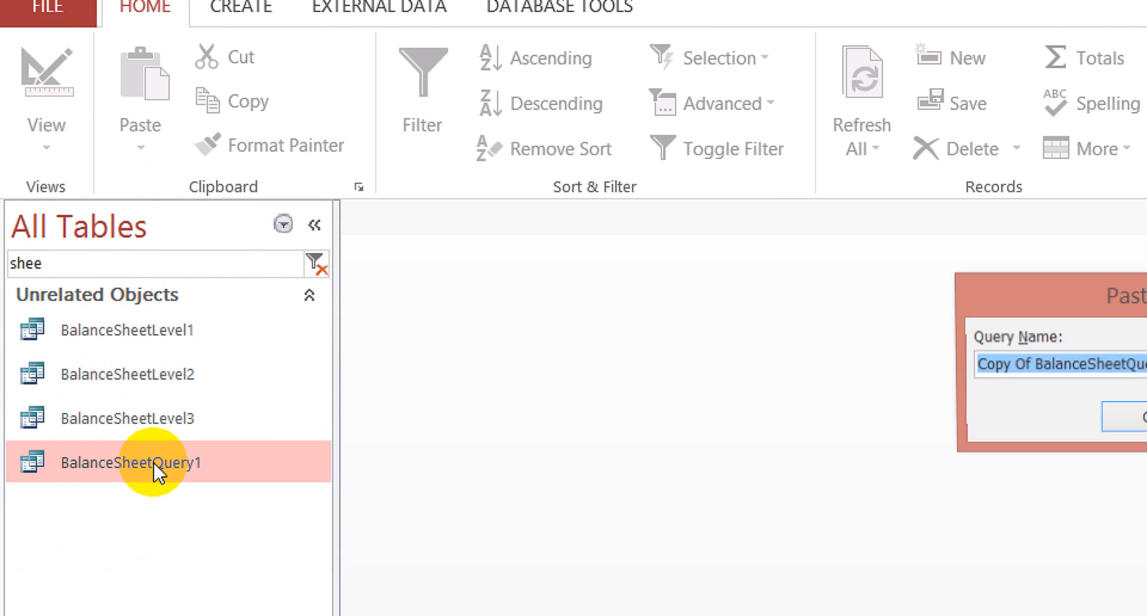
click(1009, 359)
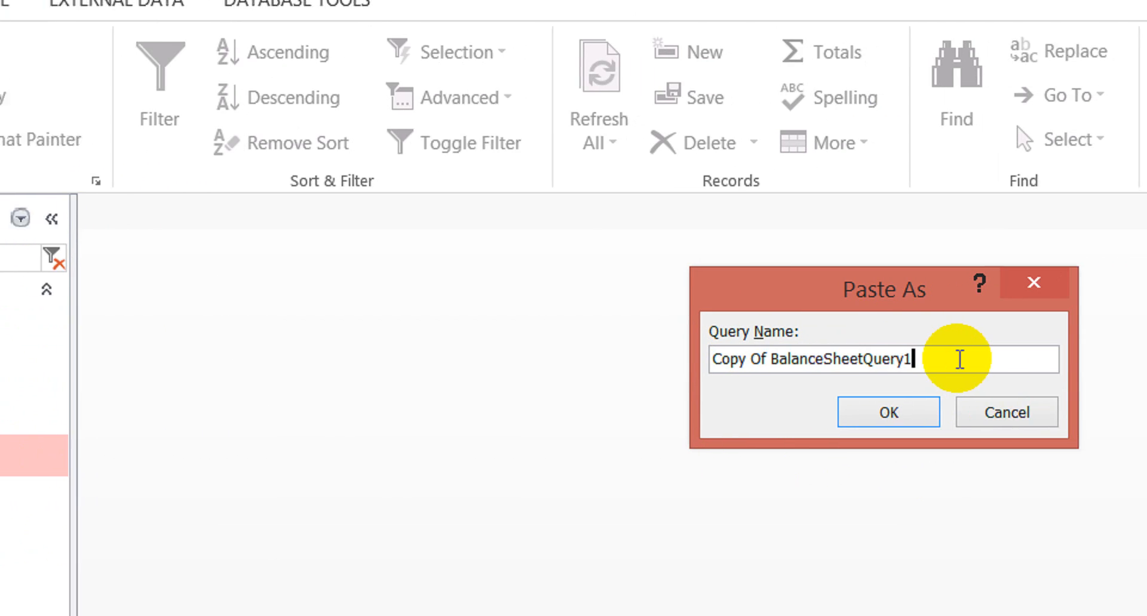
key(shift+Left)
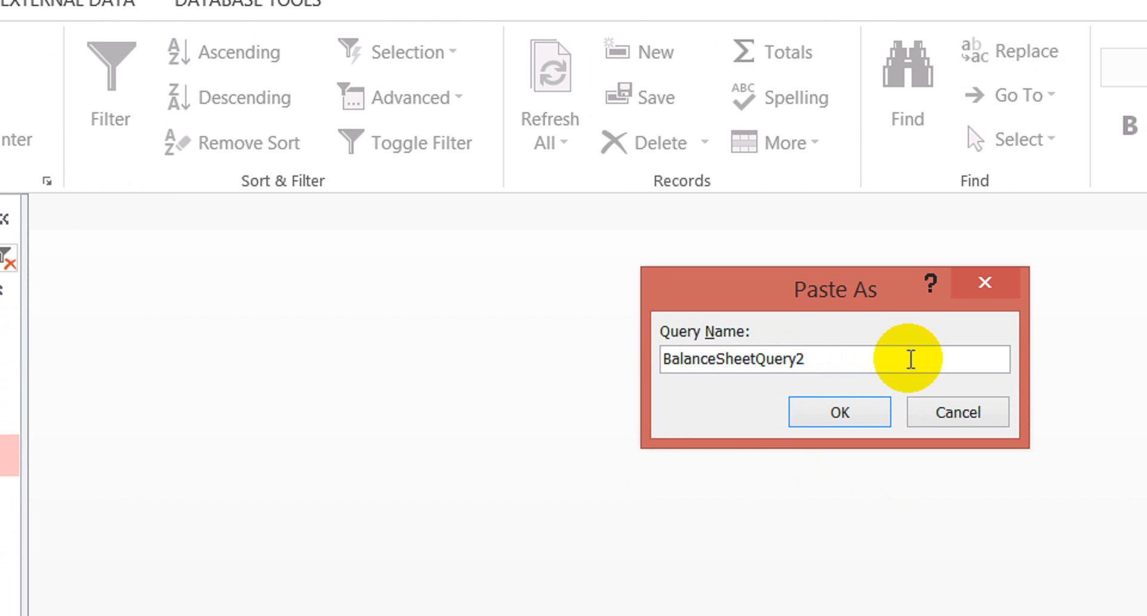
text(2)
key(Return)
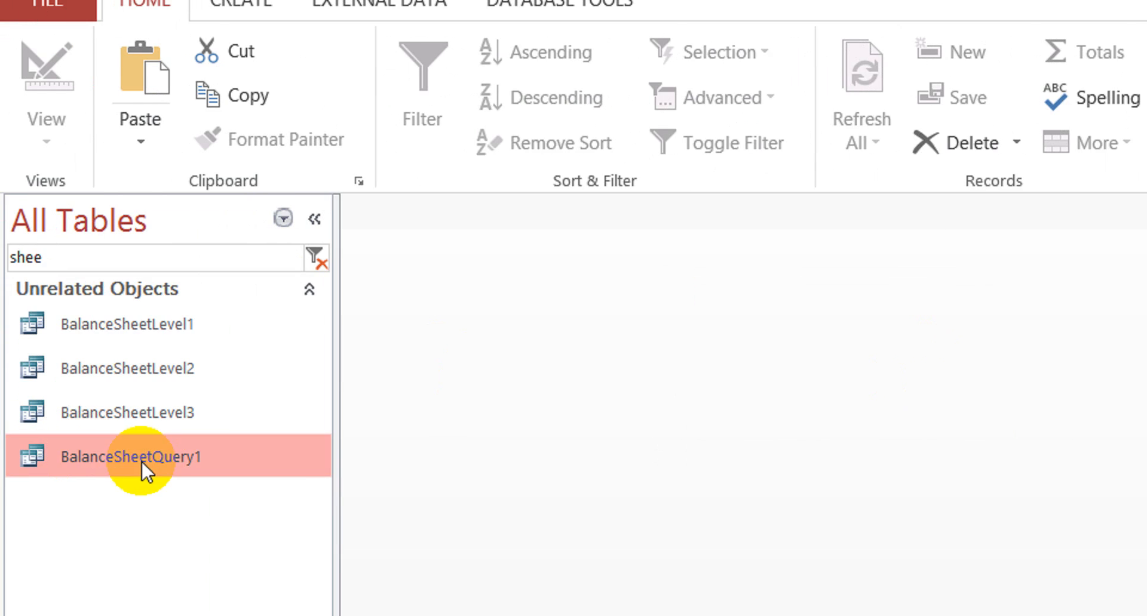
Duplicate the BalanceSheetQuery1 query under the name BalanceSheetQuery3
key(ctrl+v)
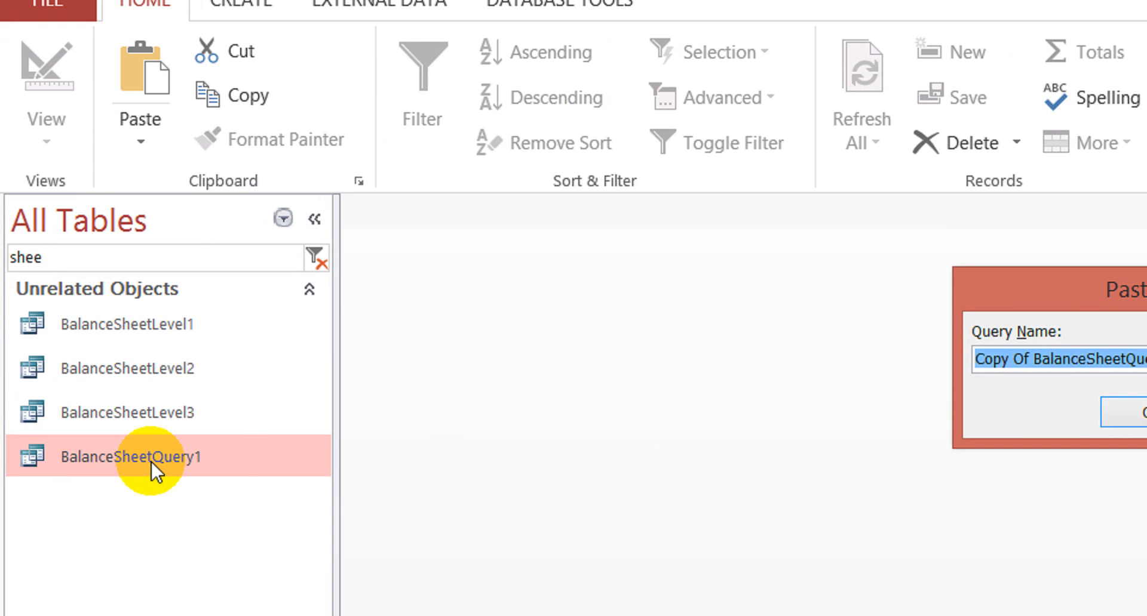
click(1066, 361)
key(BackSpace)
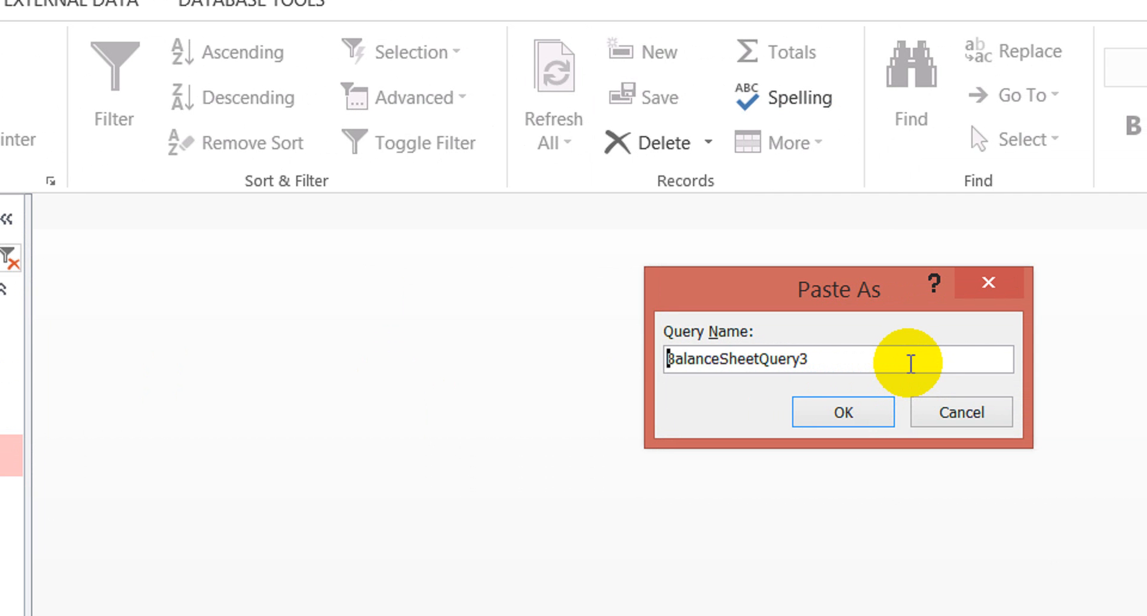
click(841, 413)
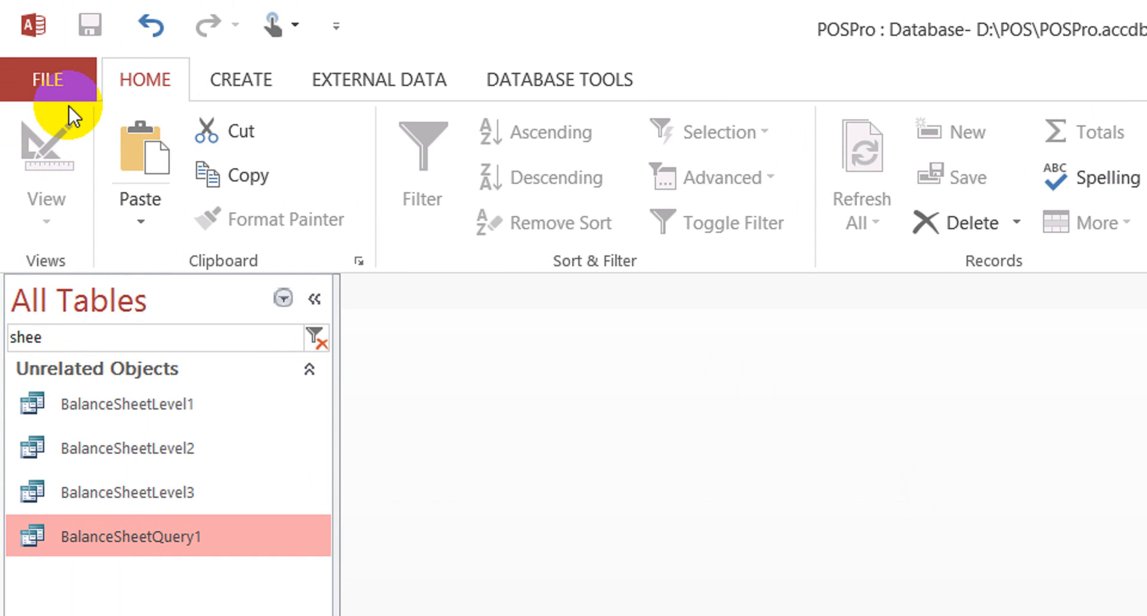
Compact and repair the POSPro database and collapse the expanded object groups from OpeningStock through ChartofAccounts
click(53, 68)
click(349, 352)
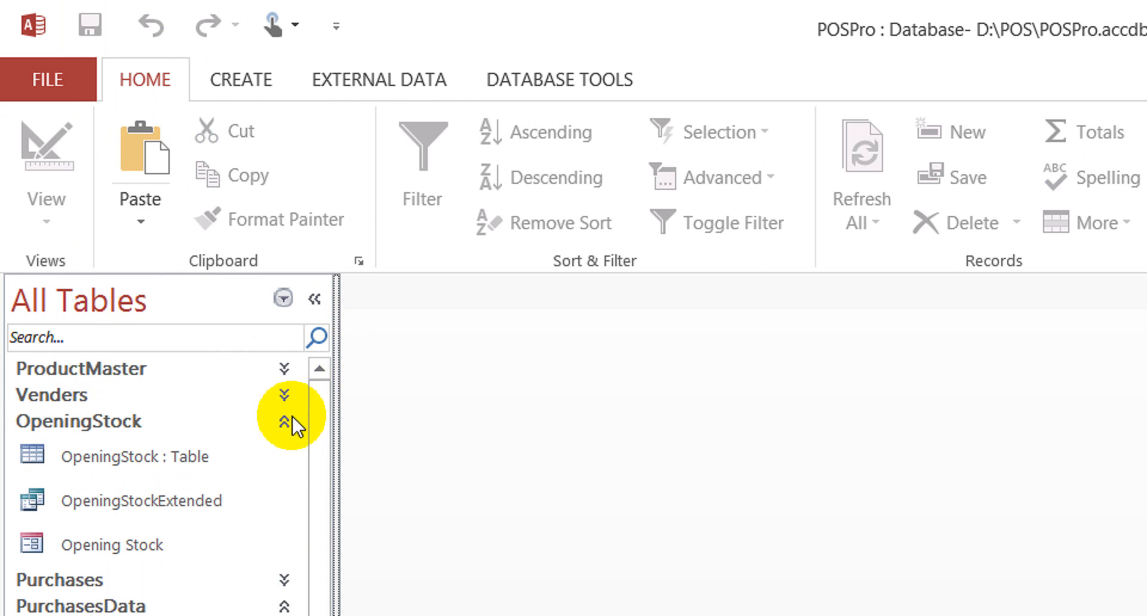
click(283, 423)
click(284, 473)
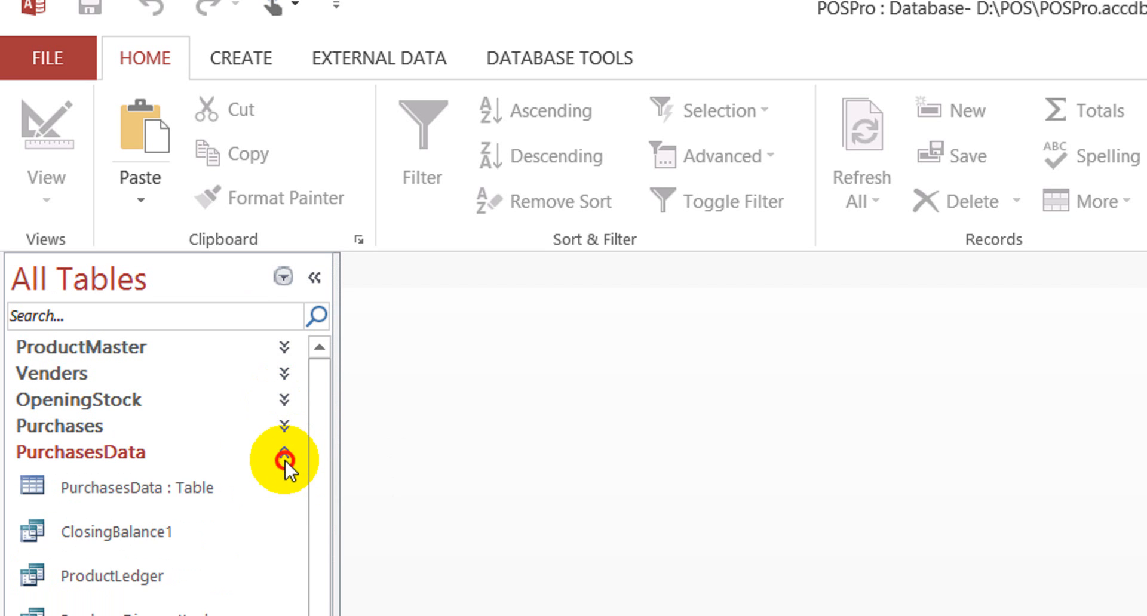
click(284, 508)
click(285, 486)
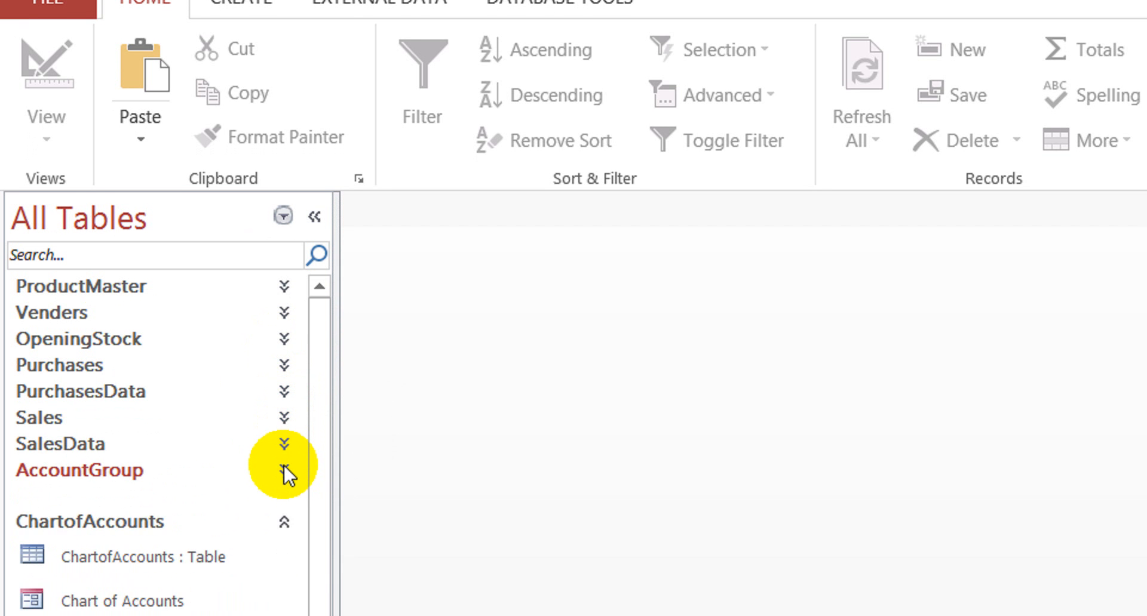
click(284, 491)
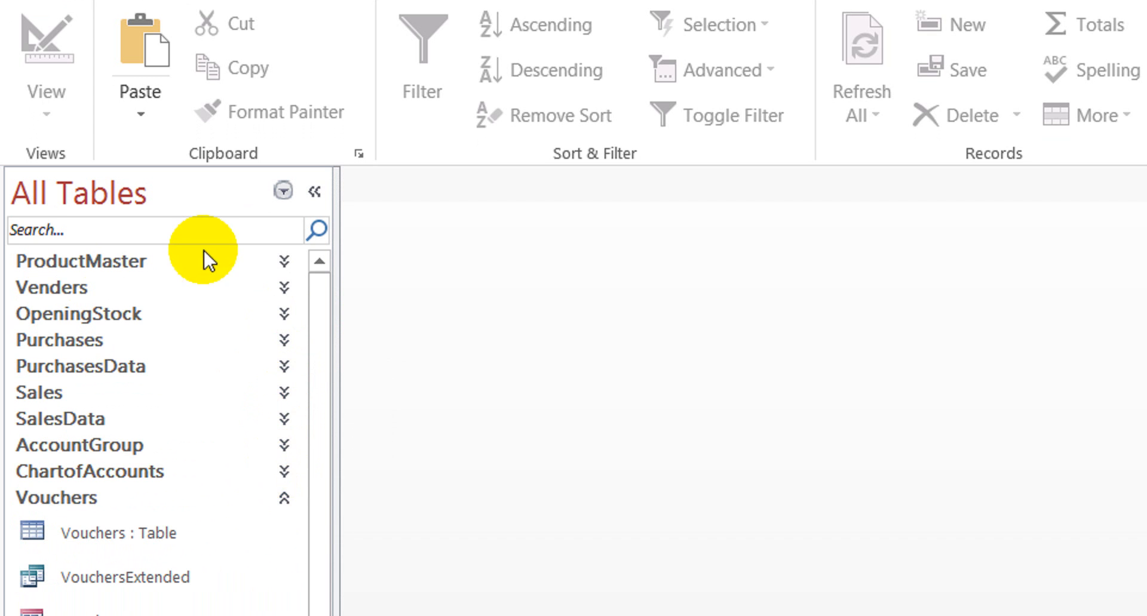
Filter the database objects by "shee" and open BalanceSheetQuery2 in Design View
click(182, 252)
text(shee)
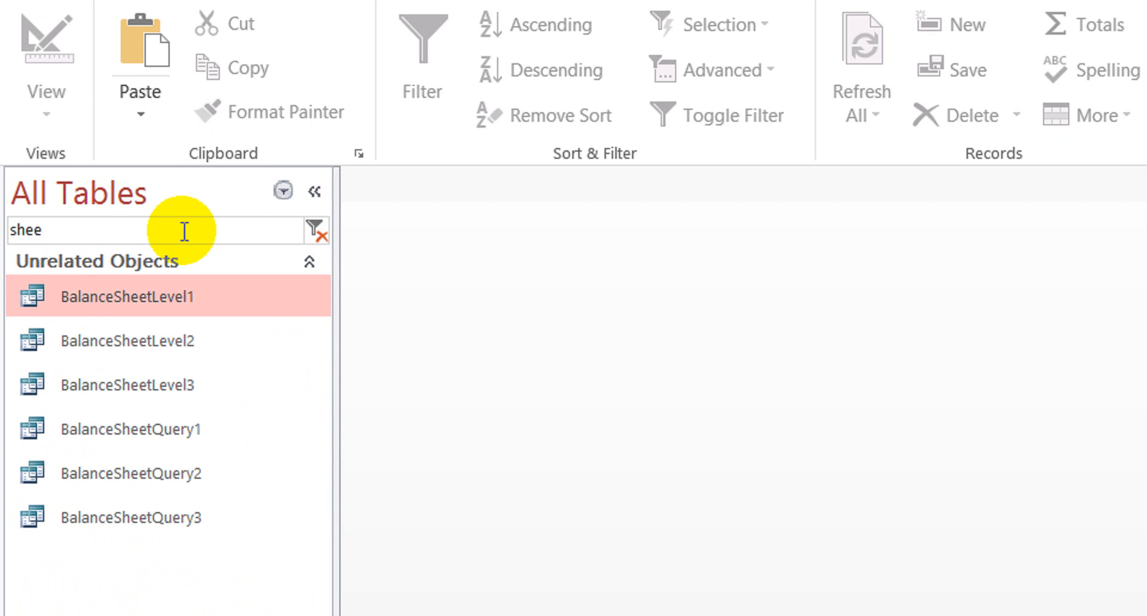
click(160, 432)
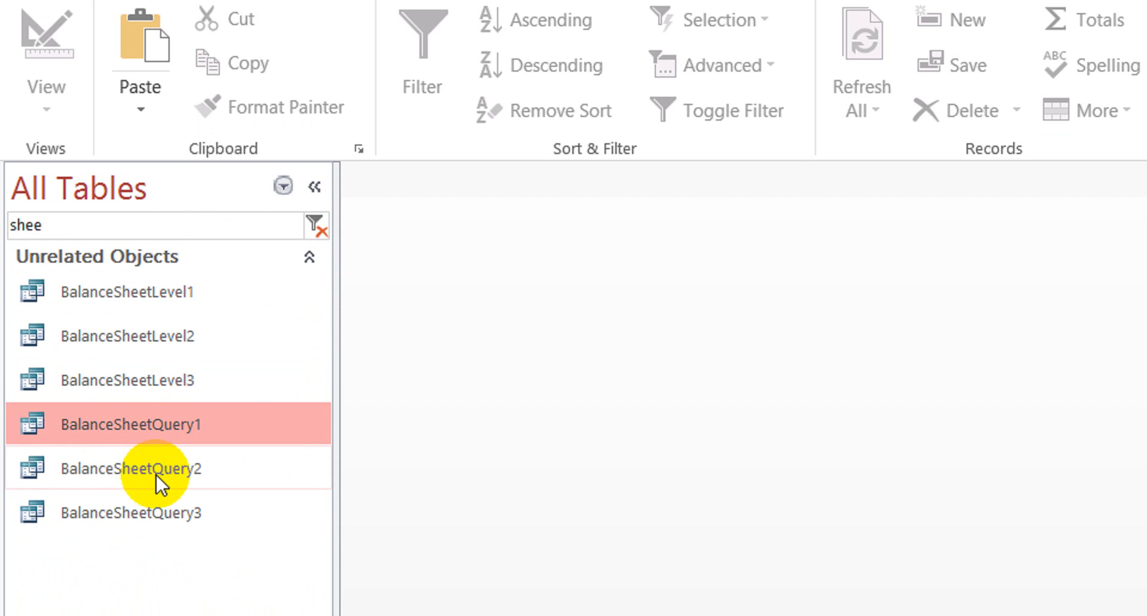
click(152, 473)
right_click(150, 460)
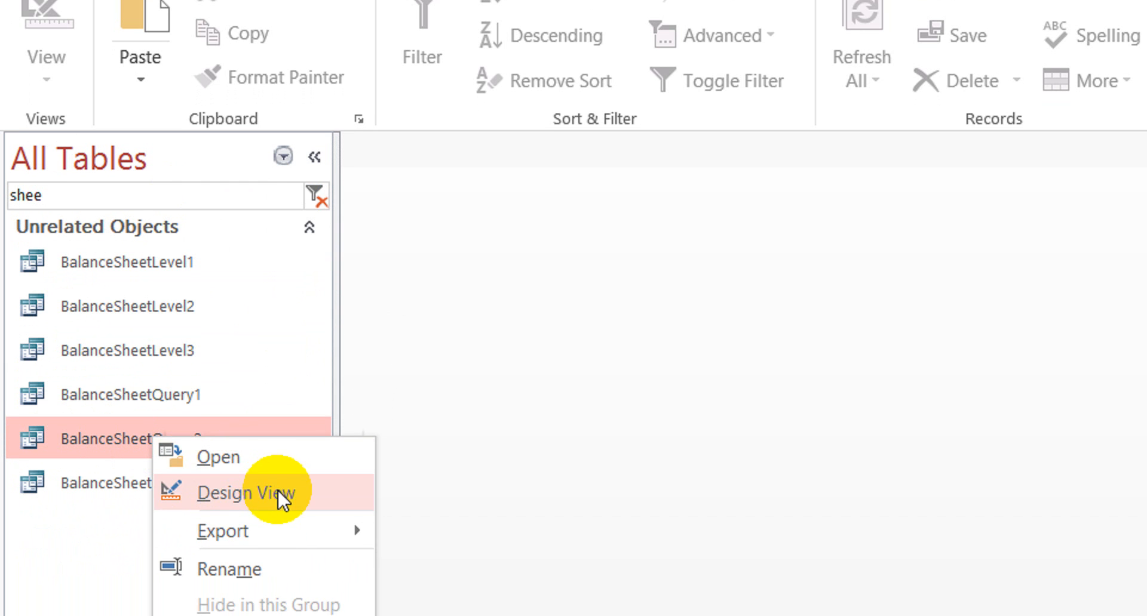
click(277, 517)
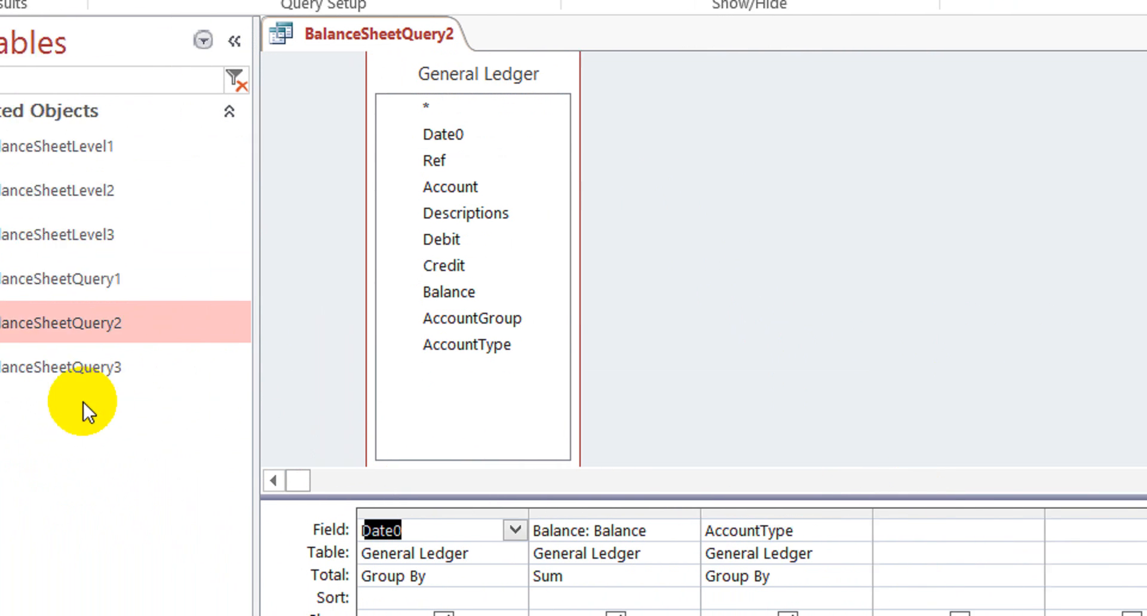
Add the General Ledger Account field to the BalanceSheetQuery3 design and close the query, saving its changes
click(152, 365)
right_click(155, 365)
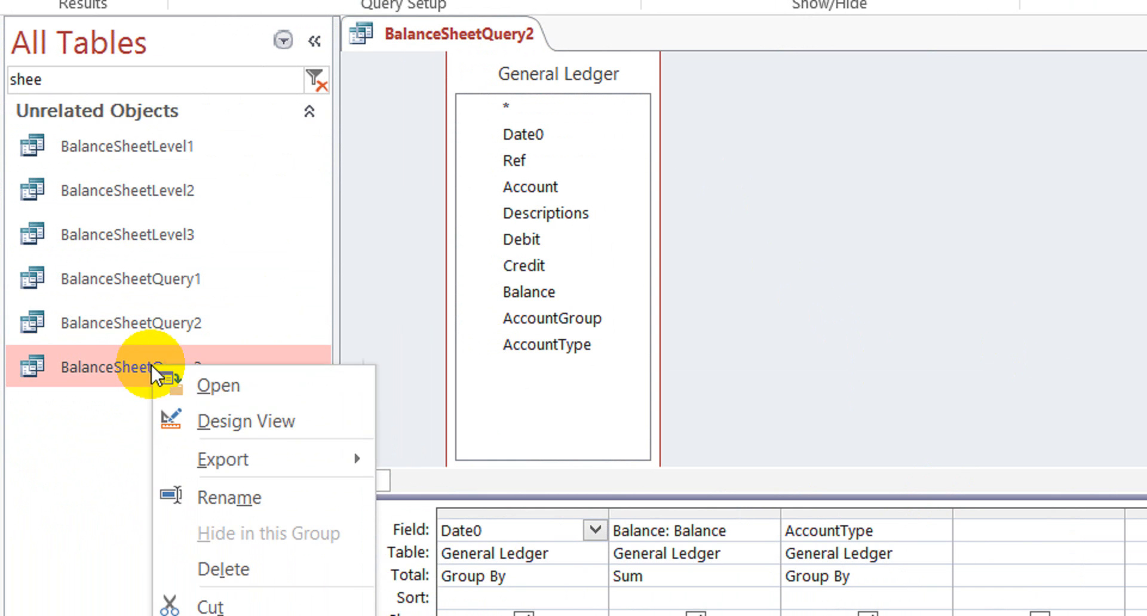
click(263, 419)
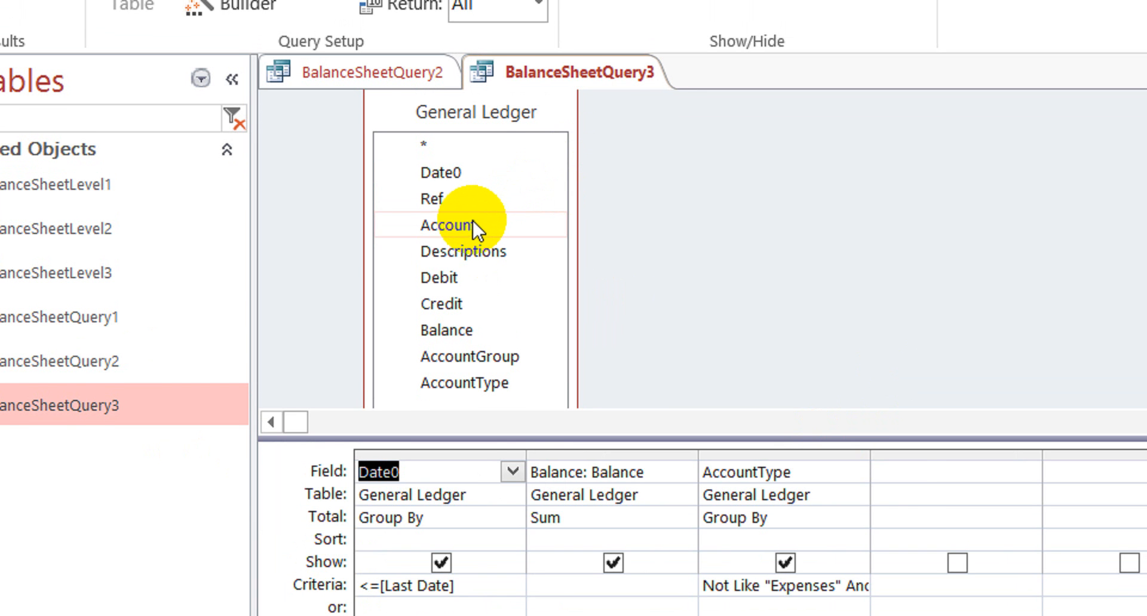
double_click(471, 221)
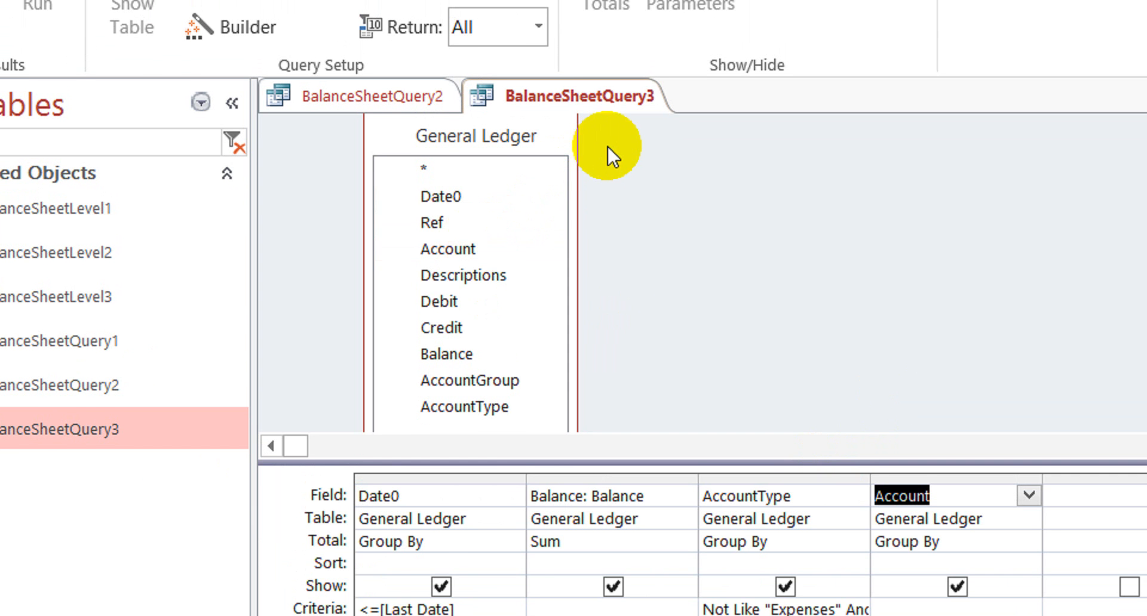
right_click(629, 155)
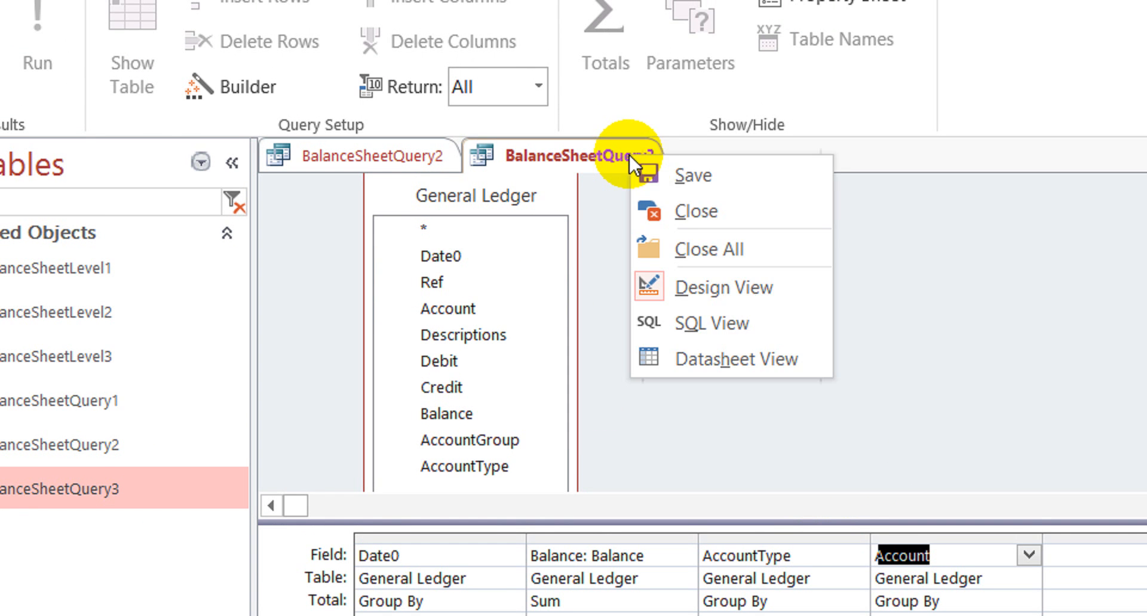
click(693, 206)
click(913, 481)
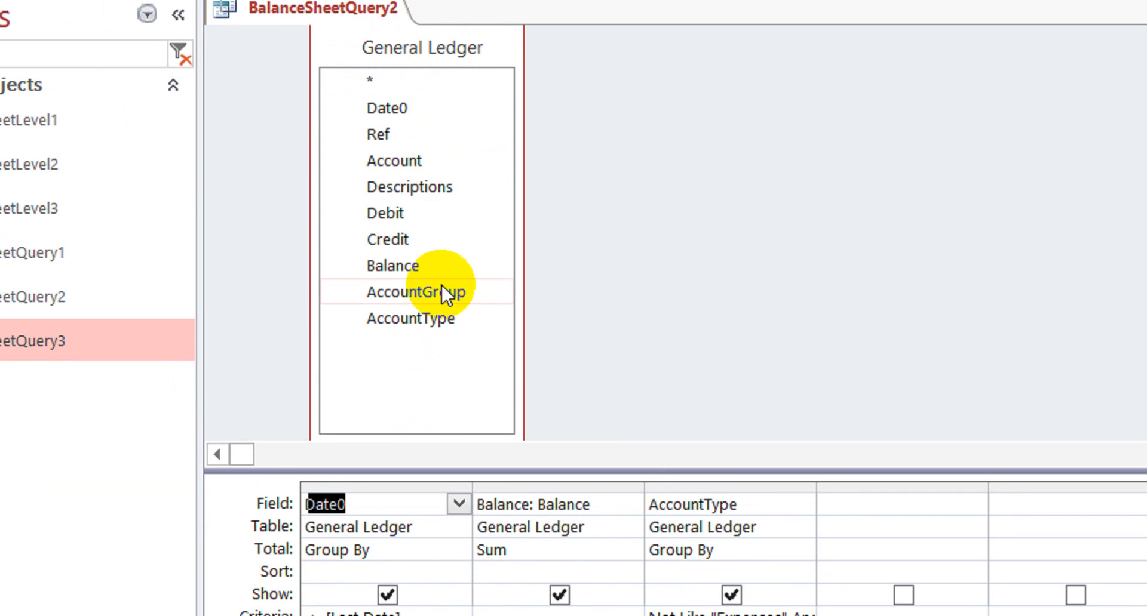
Add the General Ledger AccountGroup field to BalanceSheetQuery2 and close the query, saving its design changes
click(441, 298)
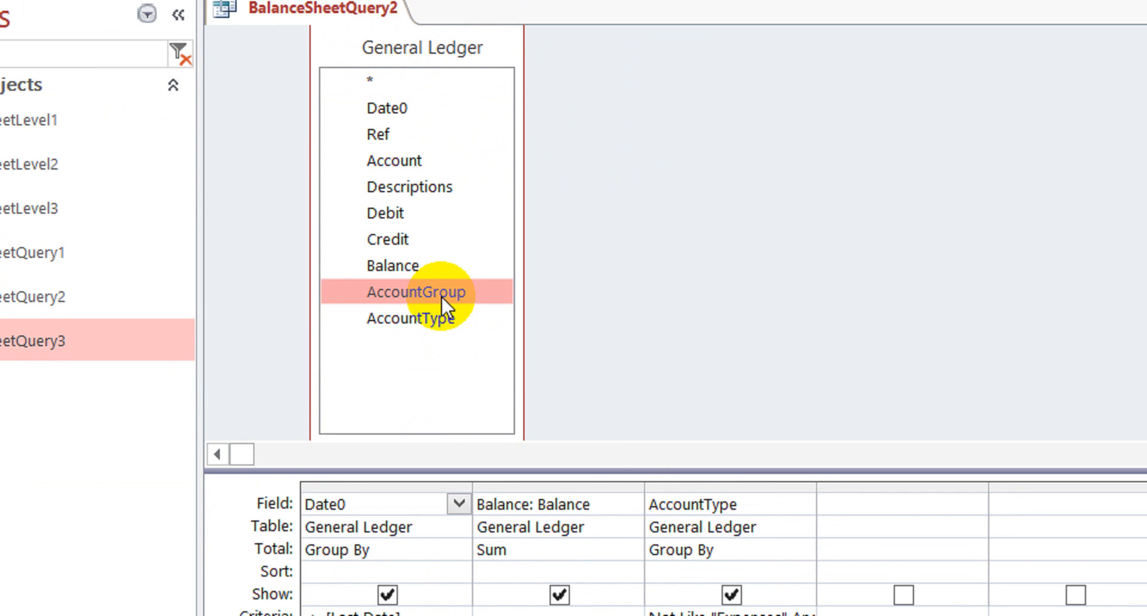
double_click(442, 299)
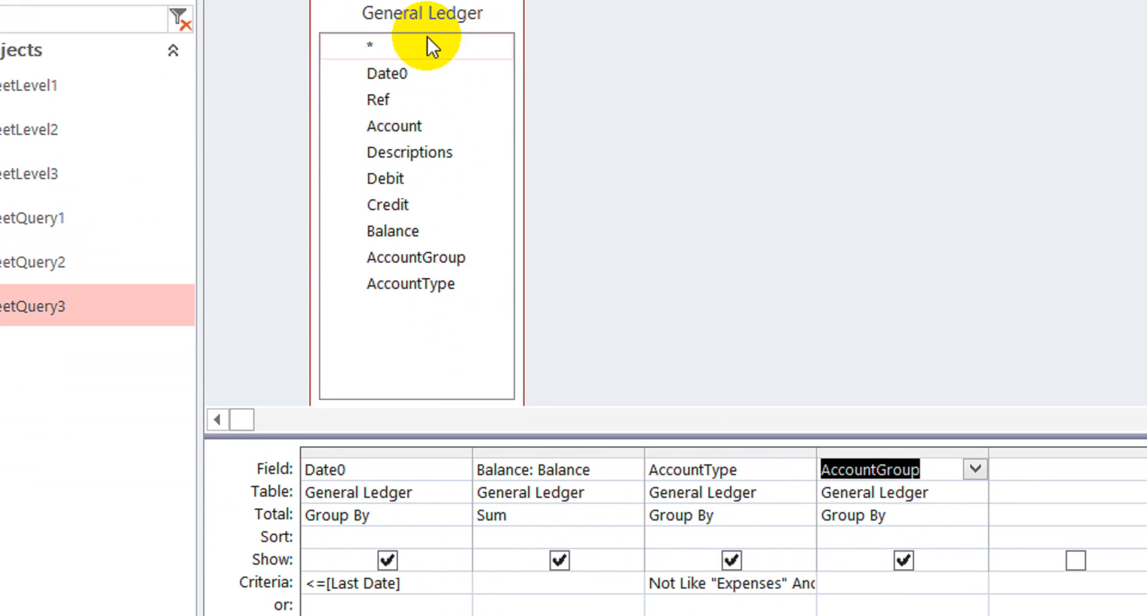
right_click(353, 141)
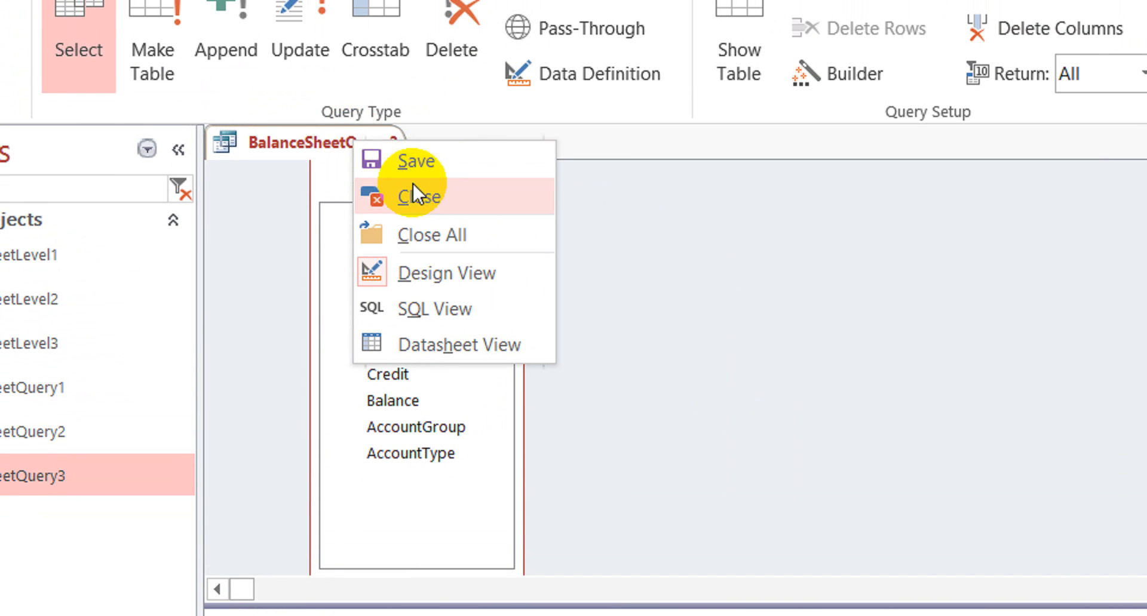
click(413, 184)
click(912, 561)
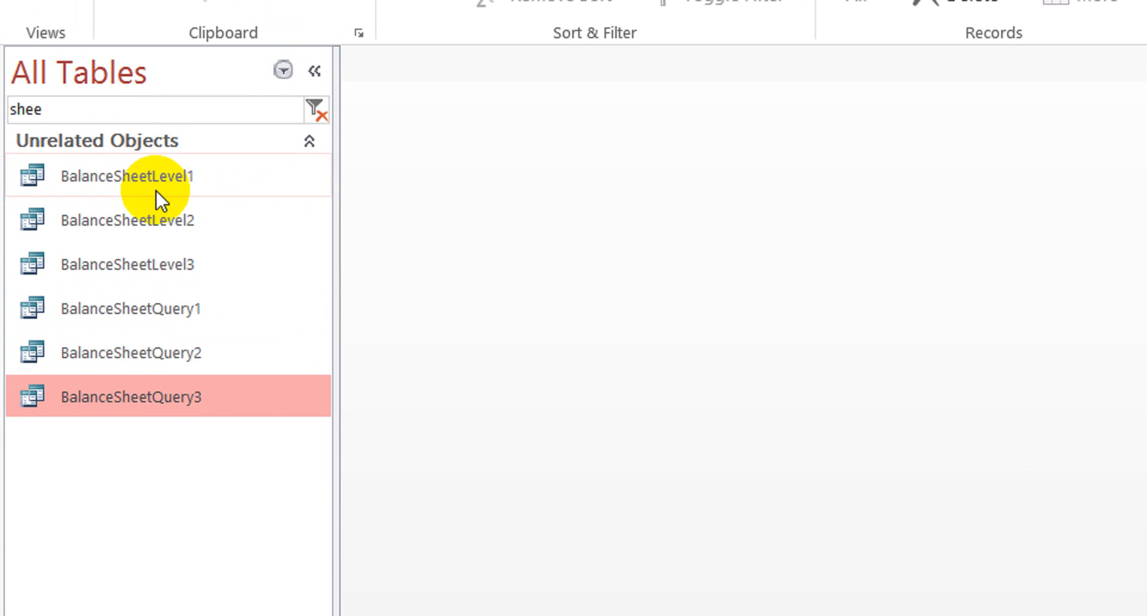
Open BalanceSheetLevel1, BalanceSheetLevel2 and BalanceSheetLevel3 in Design View
click(152, 177)
right_click(153, 177)
click(252, 227)
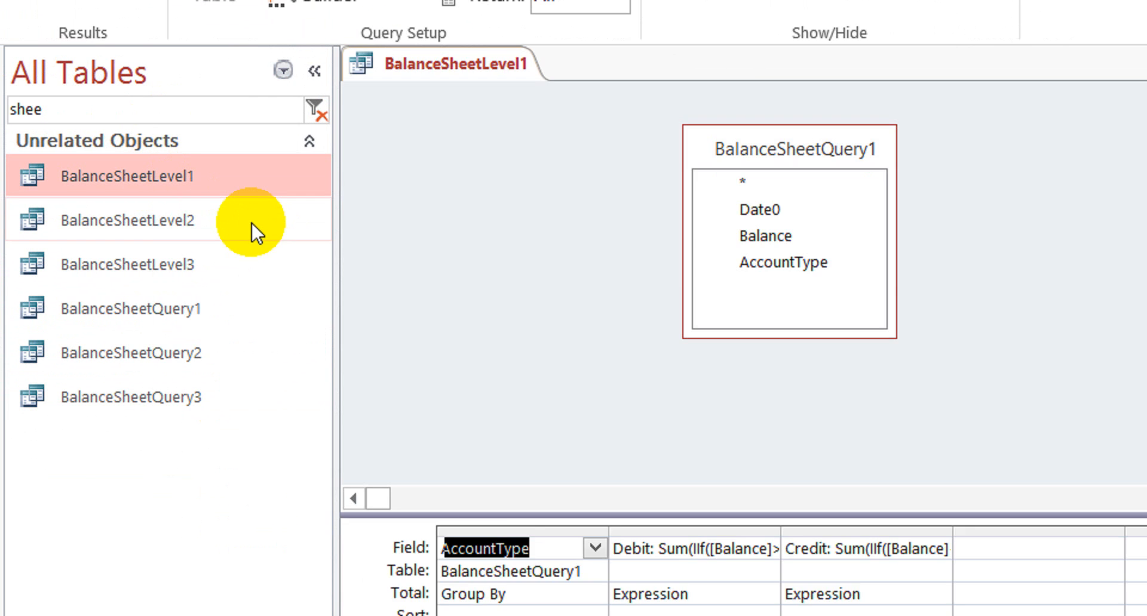
click(160, 221)
right_click(160, 221)
click(260, 271)
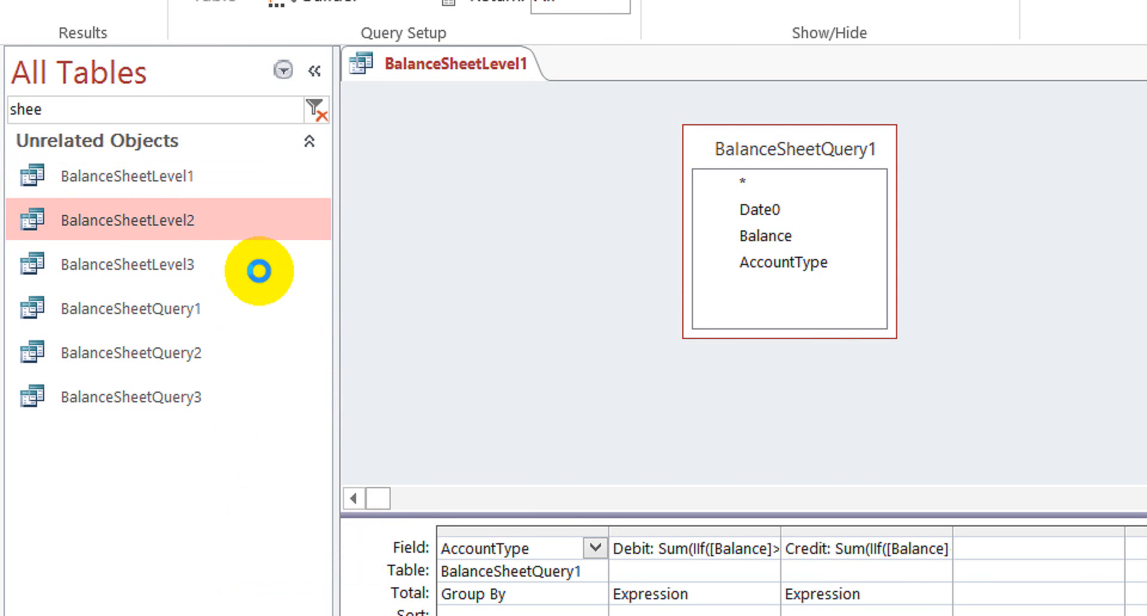
click(159, 266)
right_click(160, 266)
click(265, 323)
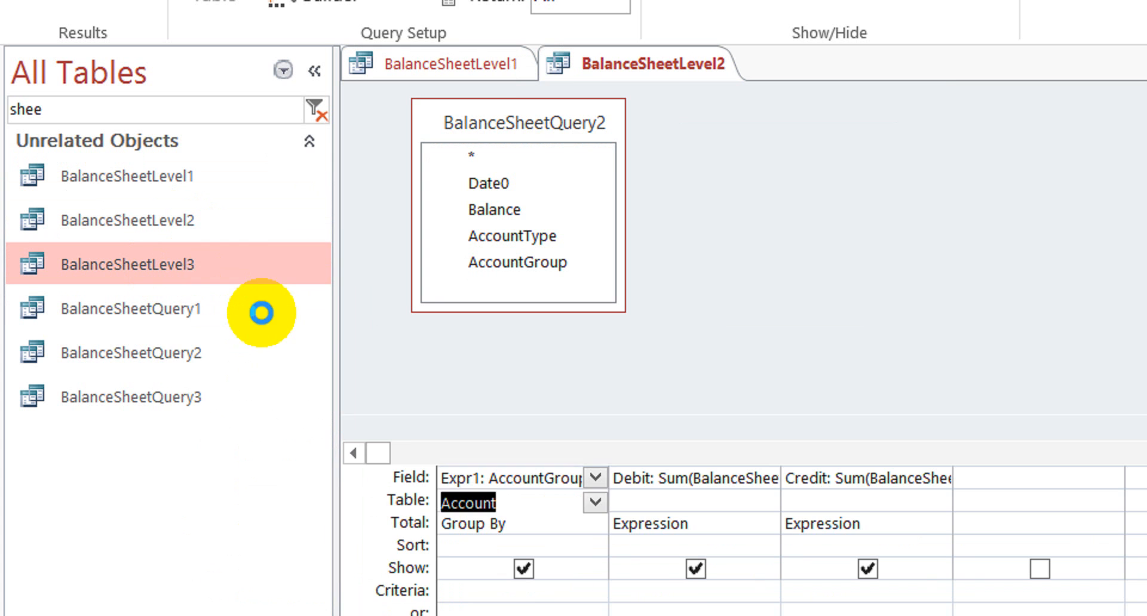
Clear the BalanceSheetLevel2 design by removing the BalanceSheetQuery2 source and the Debit and Credit expression fields
click(496, 59)
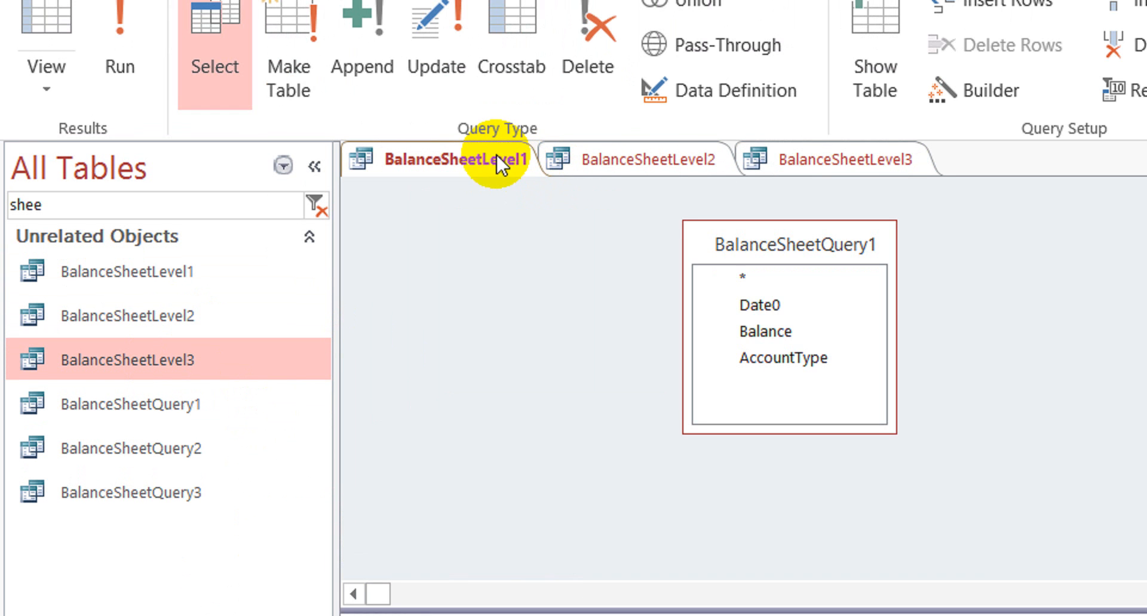
click(644, 161)
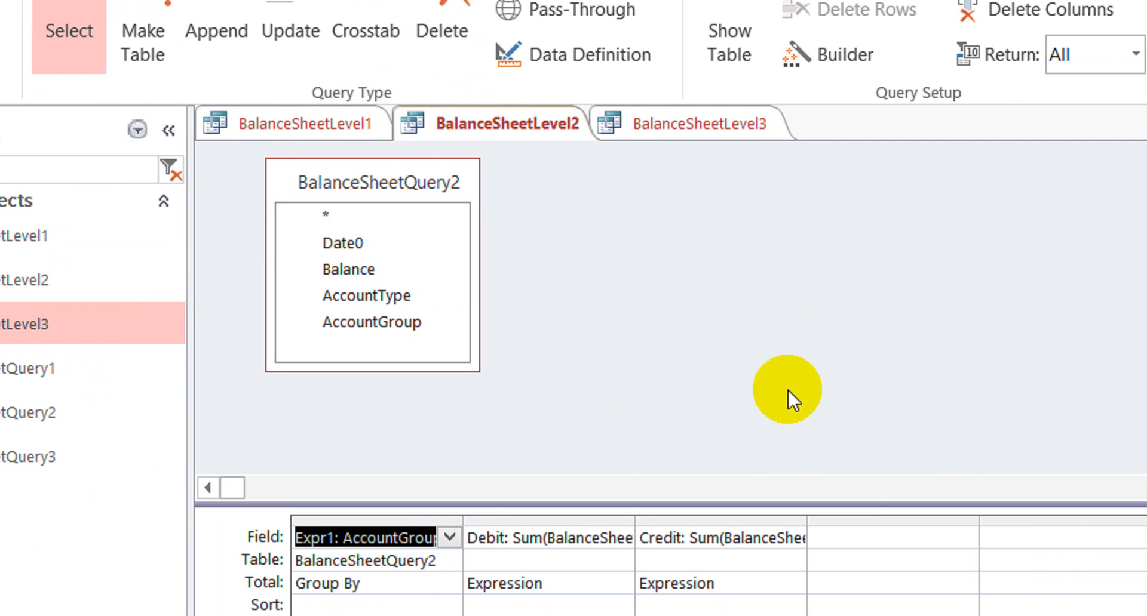
right_click(677, 234)
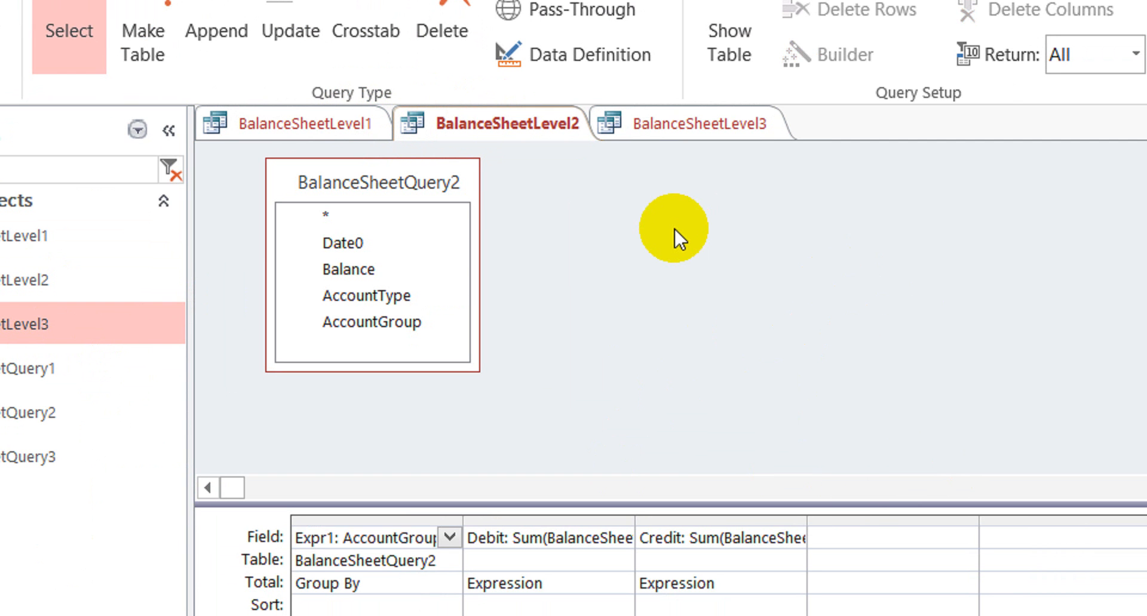
click(643, 192)
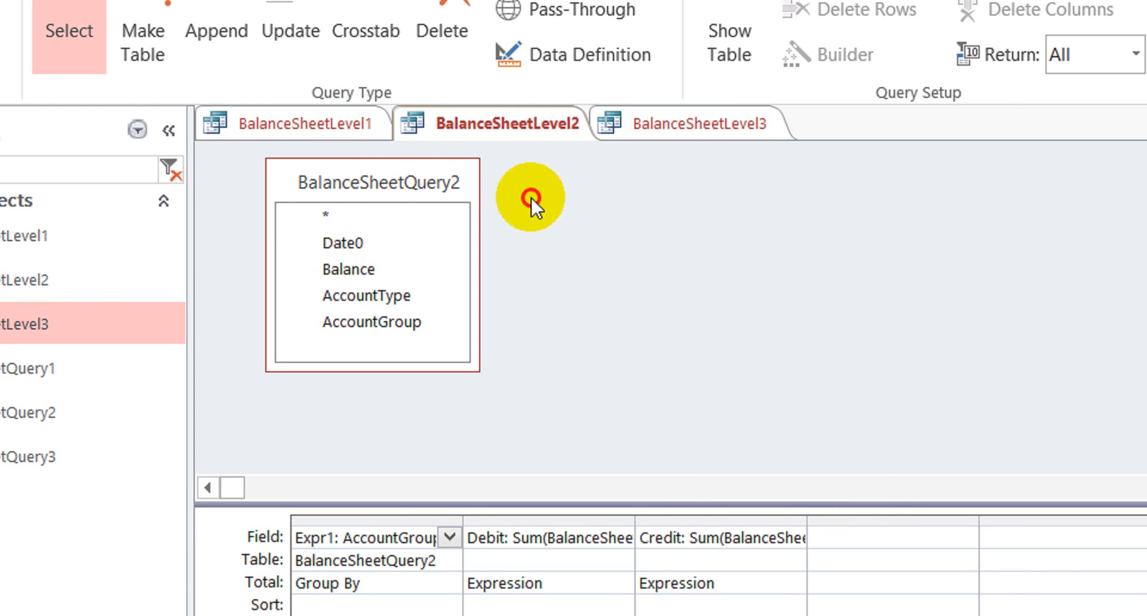
key(Delete)
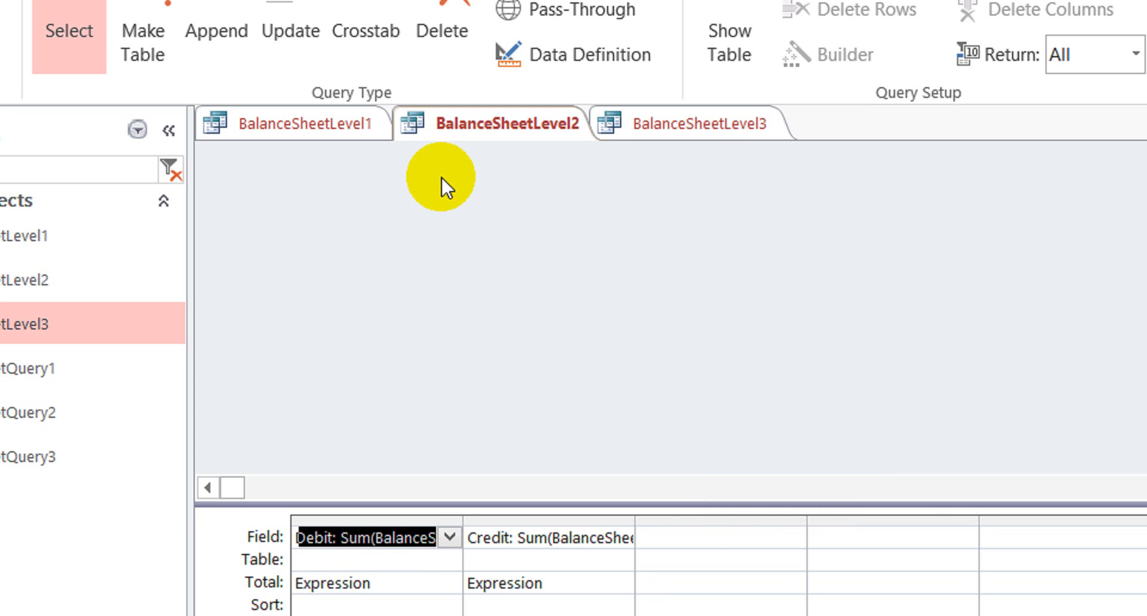
key(Delete)
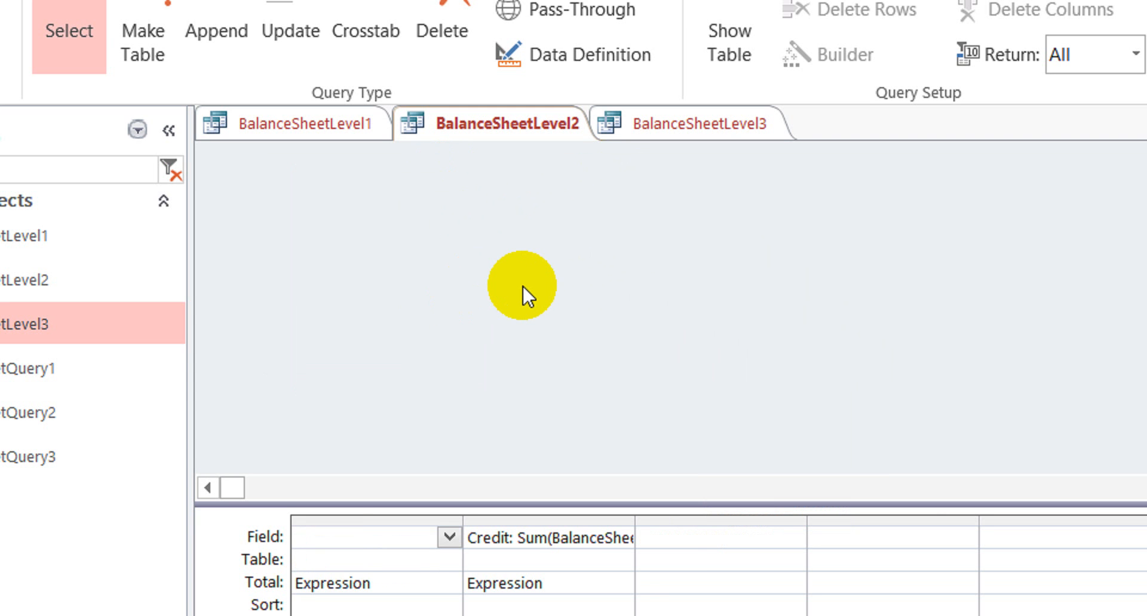
key(Tab)
key(Delete)
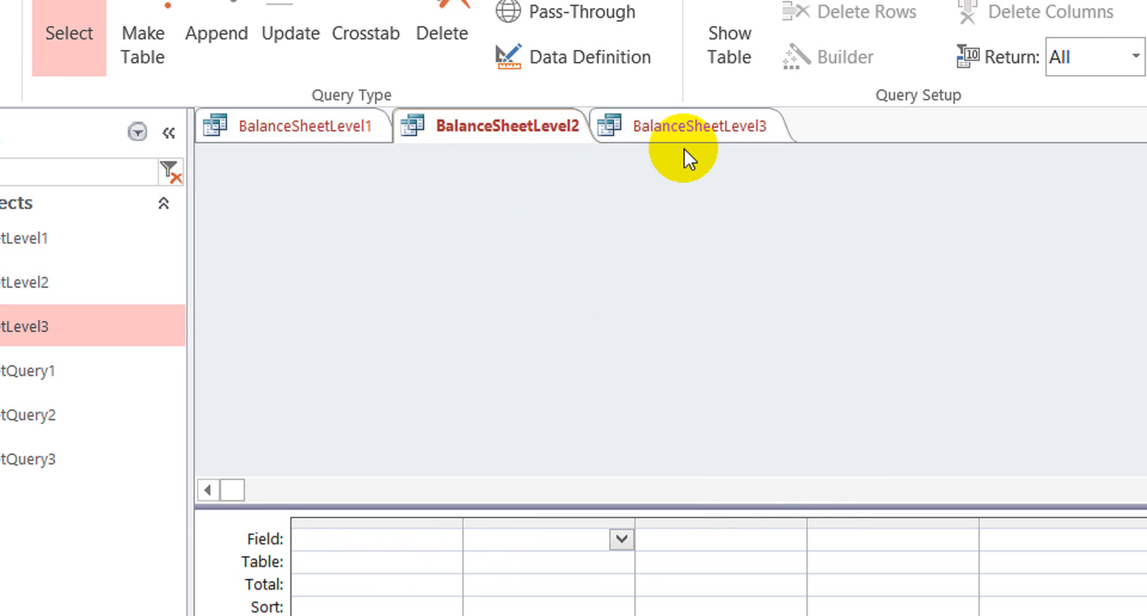
Remove the BalanceSheetQuery3 source and the Debit and Credit fields from BalanceSheetLevel3, and return to the BalanceSheetLevel2 design
click(710, 128)
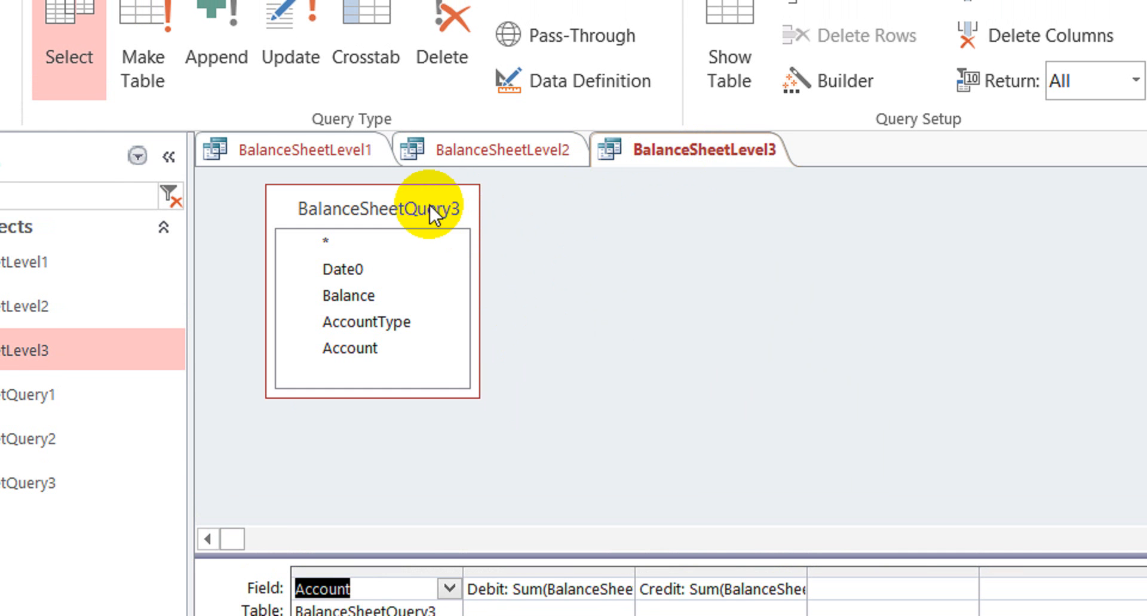
key(Delete)
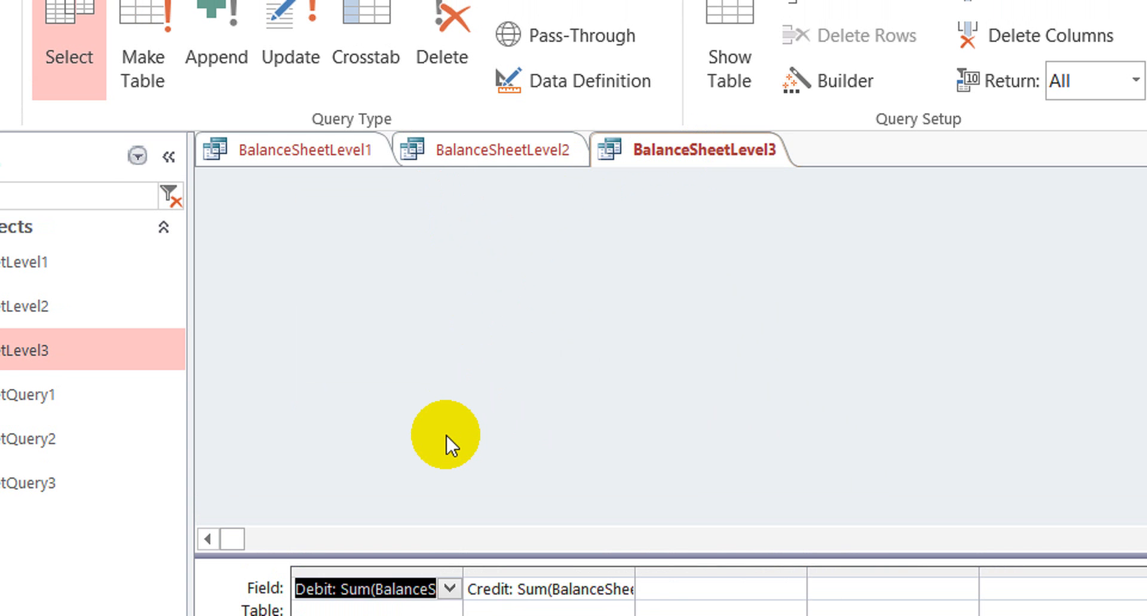
key(Delete)
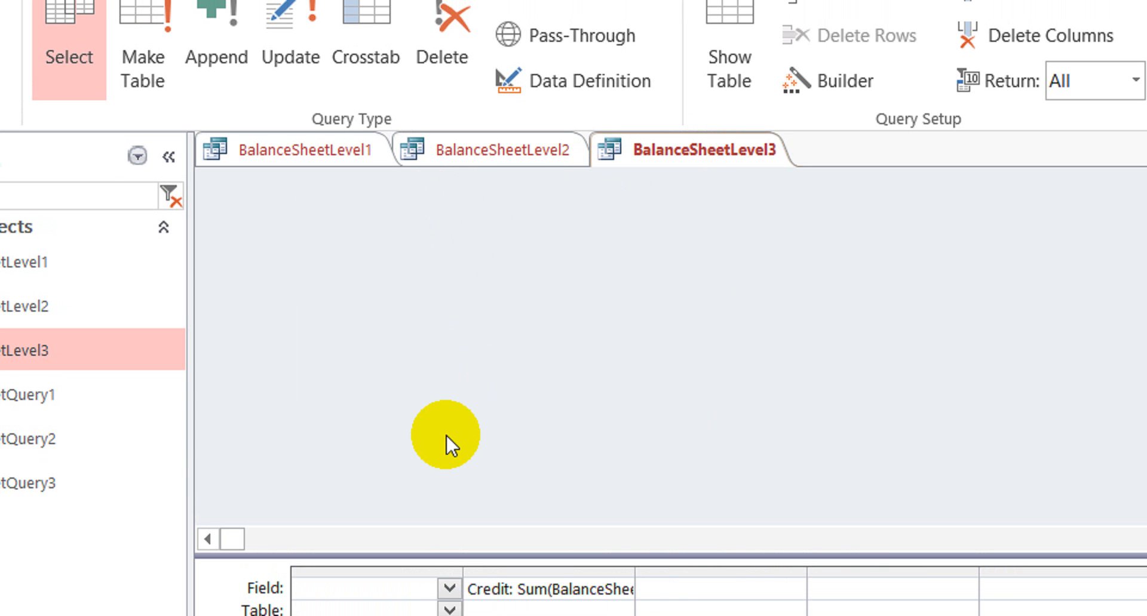
key(Tab)
key(Delete)
key(Down)
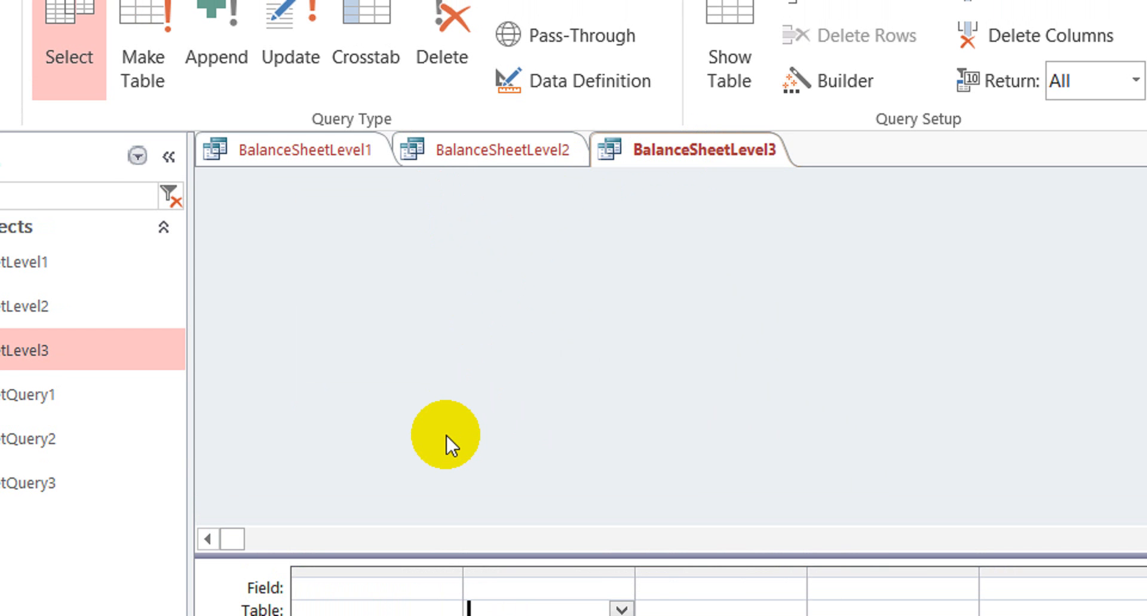
click(547, 135)
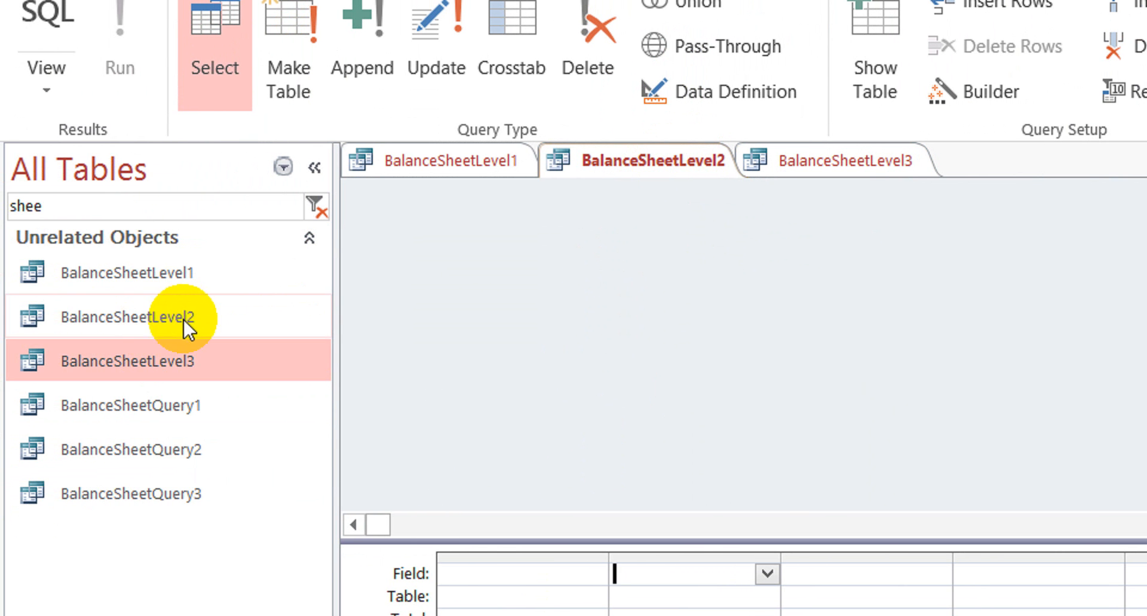
Add BalanceSheetQuery2 as the source of BalanceSheetLevel2 and BalanceSheetQuery3 as the source of BalanceSheetLevel3
drag(157, 438, 697, 278)
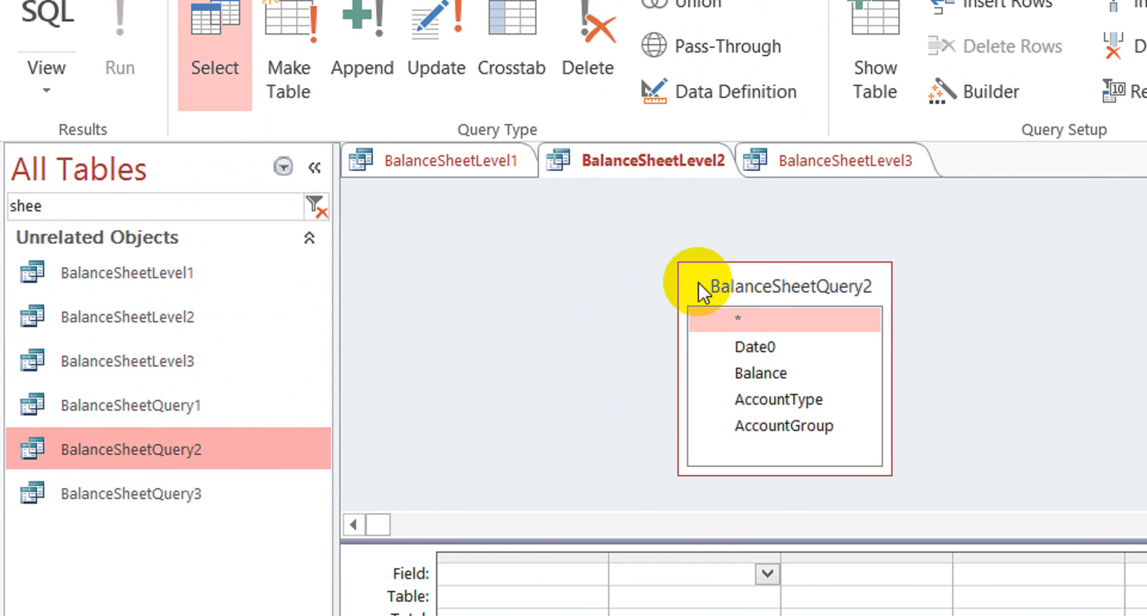
drag(776, 279, 613, 246)
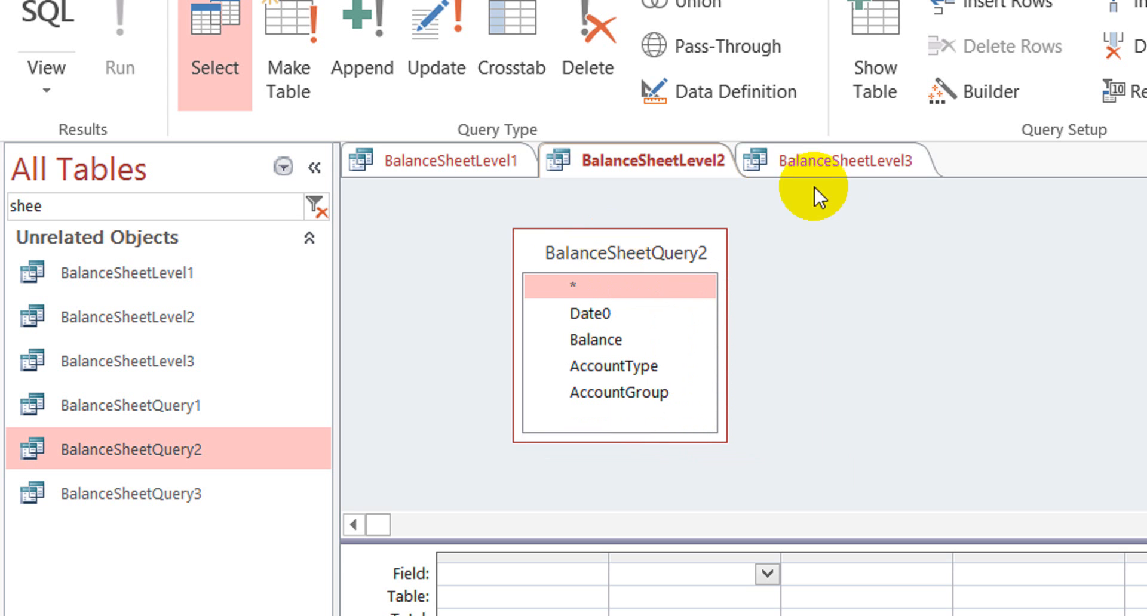
click(853, 160)
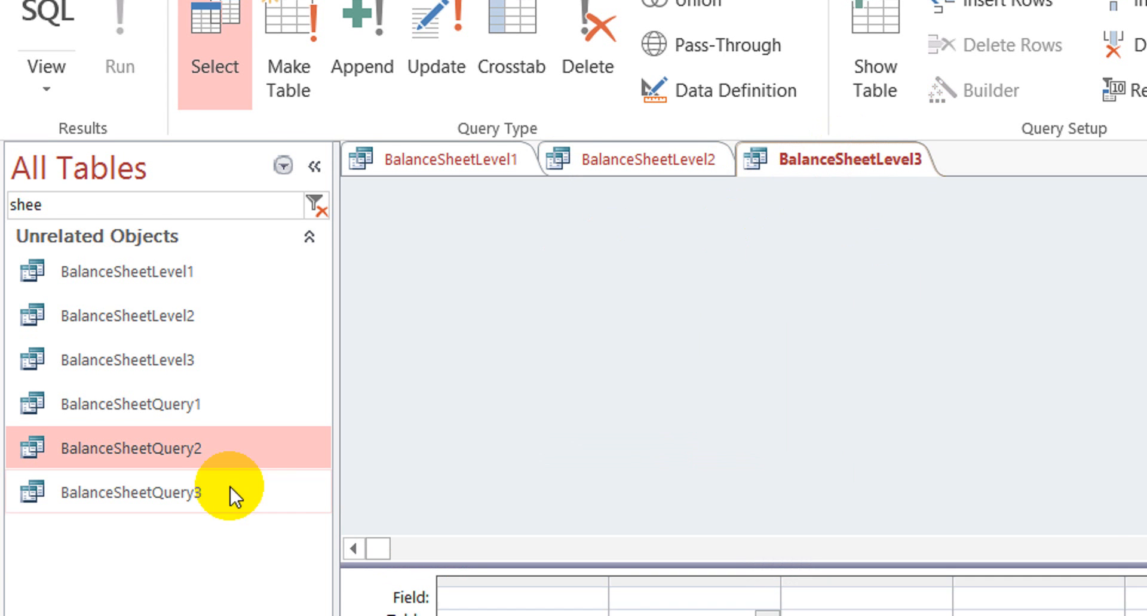
drag(138, 460, 651, 249)
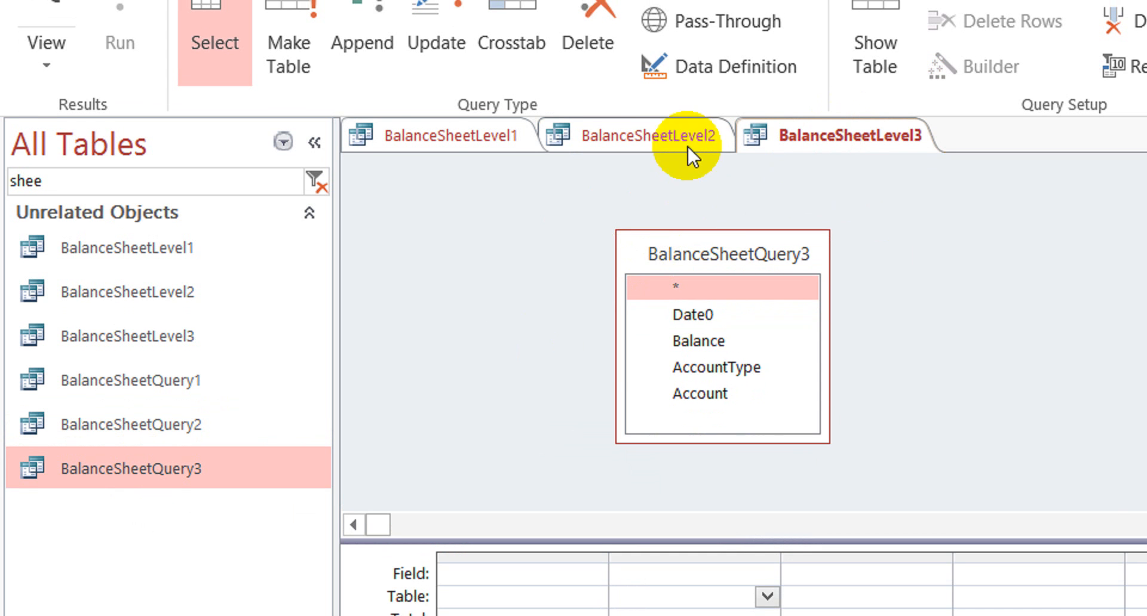
Add AccountGroup to BalanceSheetLevel2, plus BalanceSheetLevel1's expression Debit: Sum(IIf([Balance]>0,[Balance],0)) with its total set to Sum
click(675, 153)
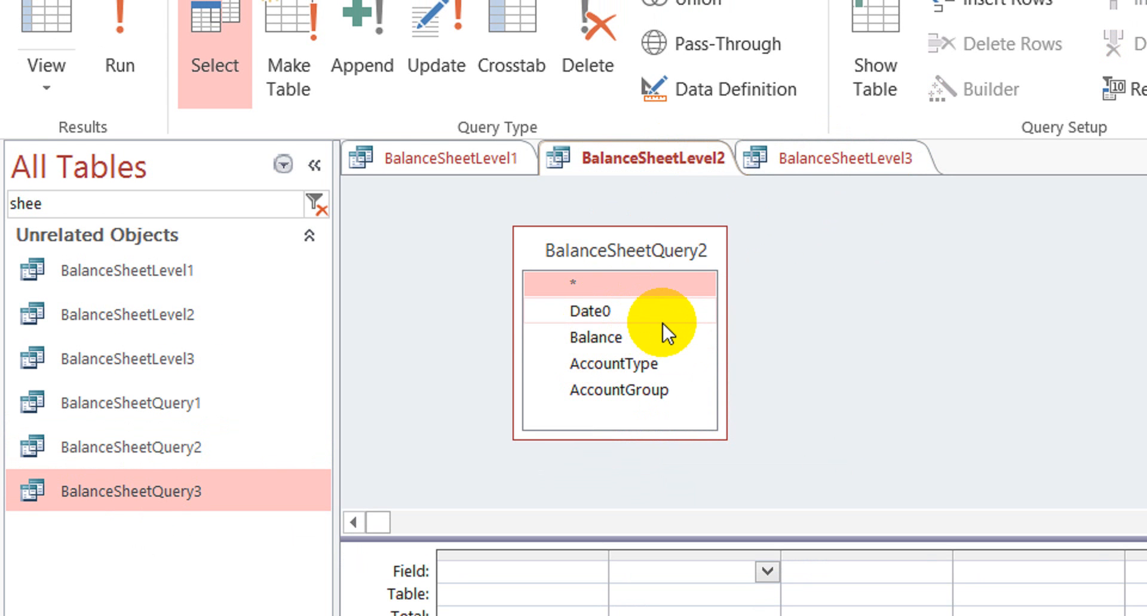
double_click(622, 389)
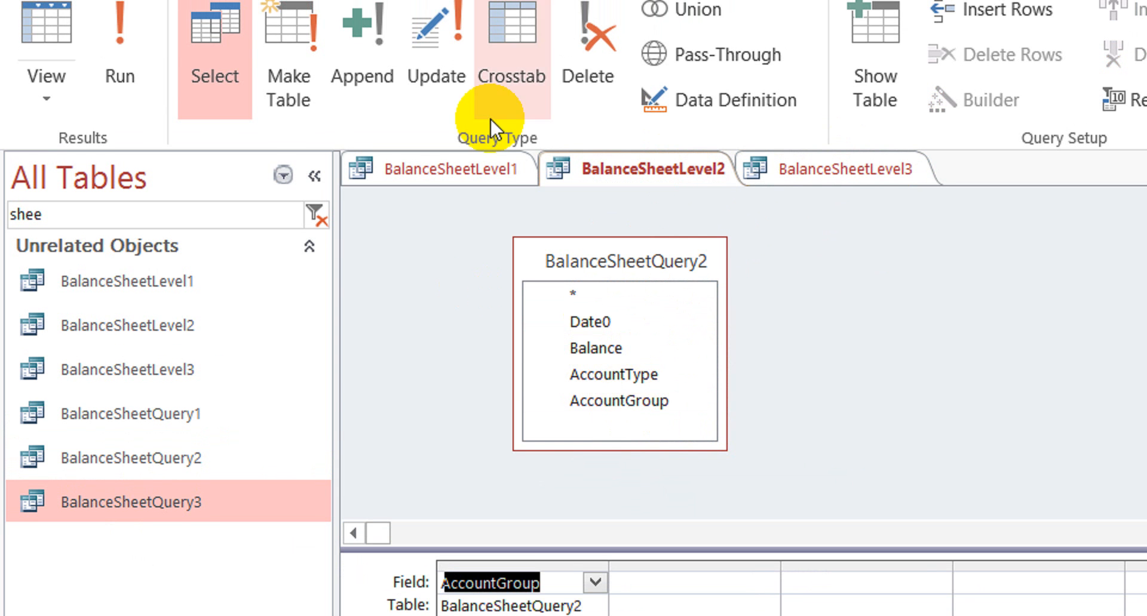
click(468, 153)
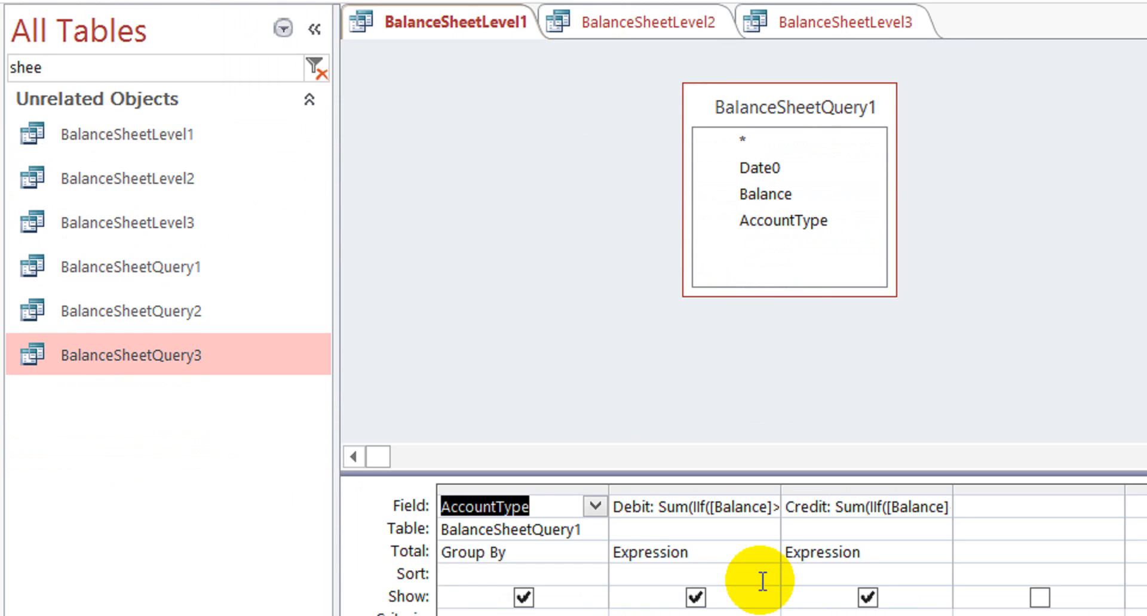
click(728, 615)
key(Up)
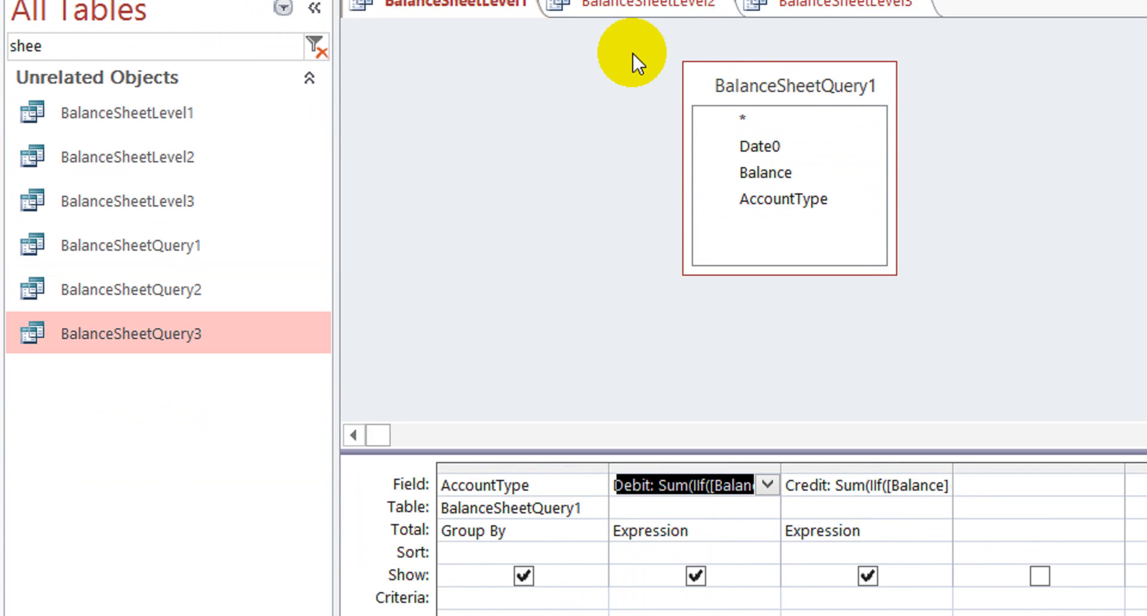
click(658, 122)
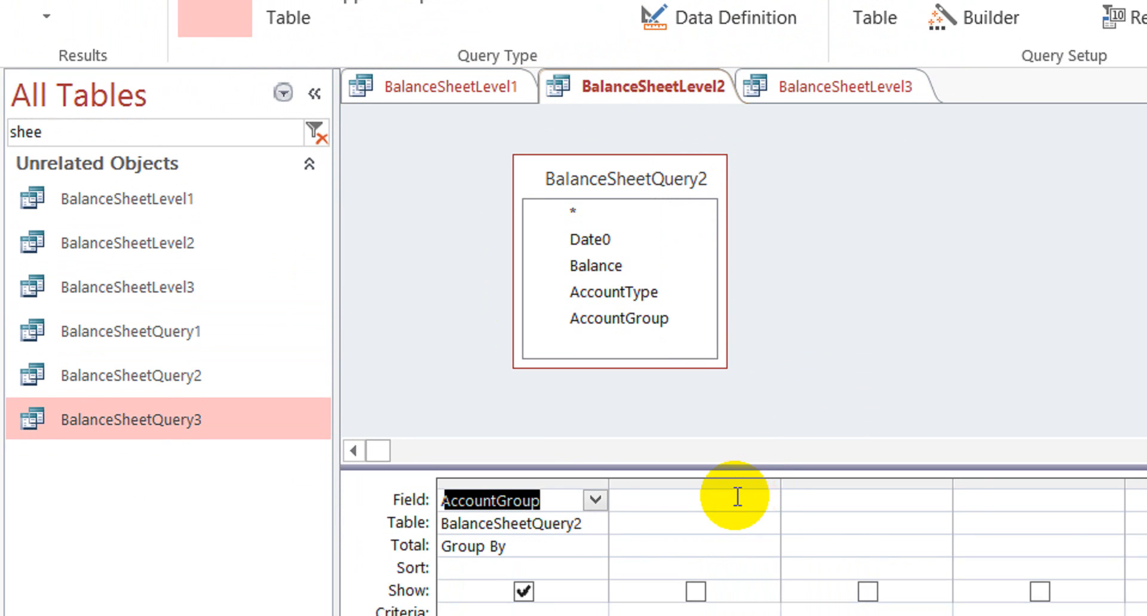
click(737, 554)
text(Debit: Sum(IIf([balance]>0,[balance],0)))
key(Down)
key(Up)
key(Down)
key(Down)
key(Up)
key(Up)
key(Up)
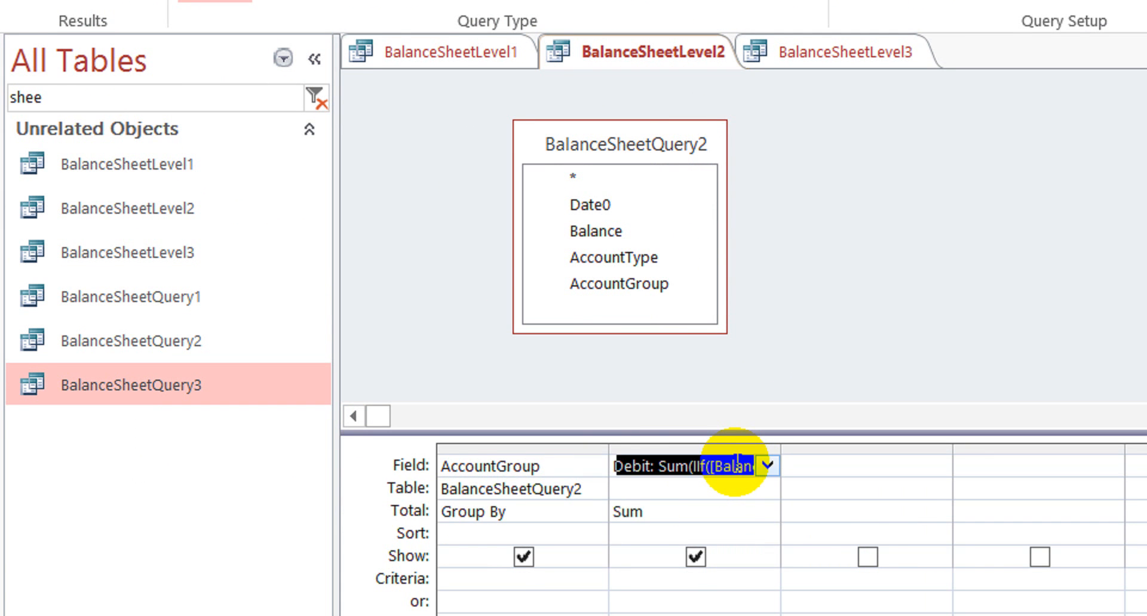
Copy the Credit expression from BalanceSheetLevel1 into the column after Debit in BalanceSheetLevel2, with Sum as its total
click(491, 55)
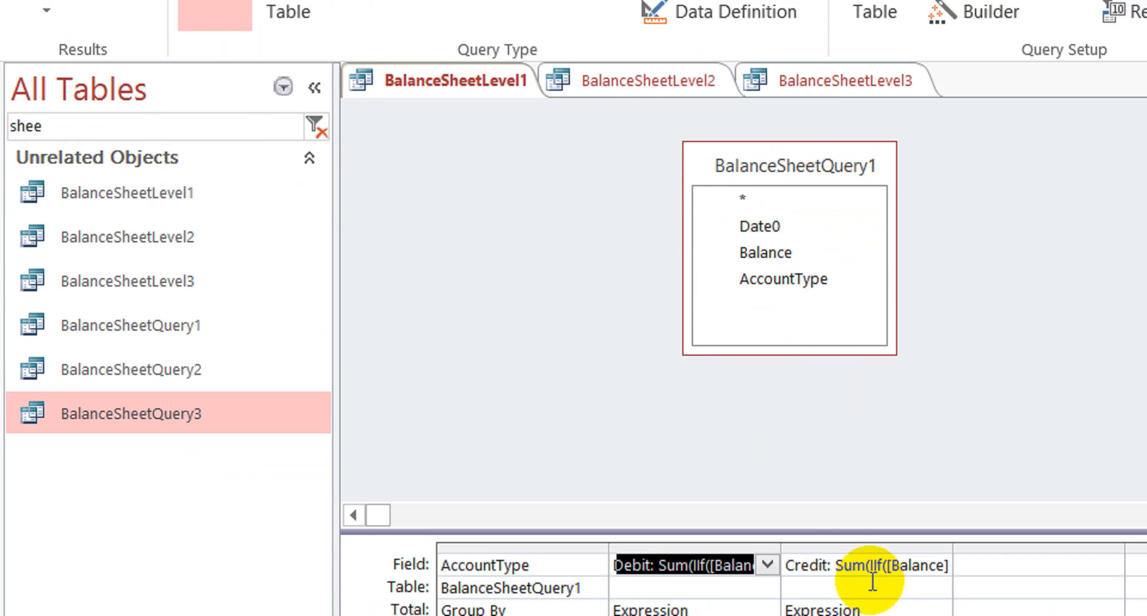
click(988, 566)
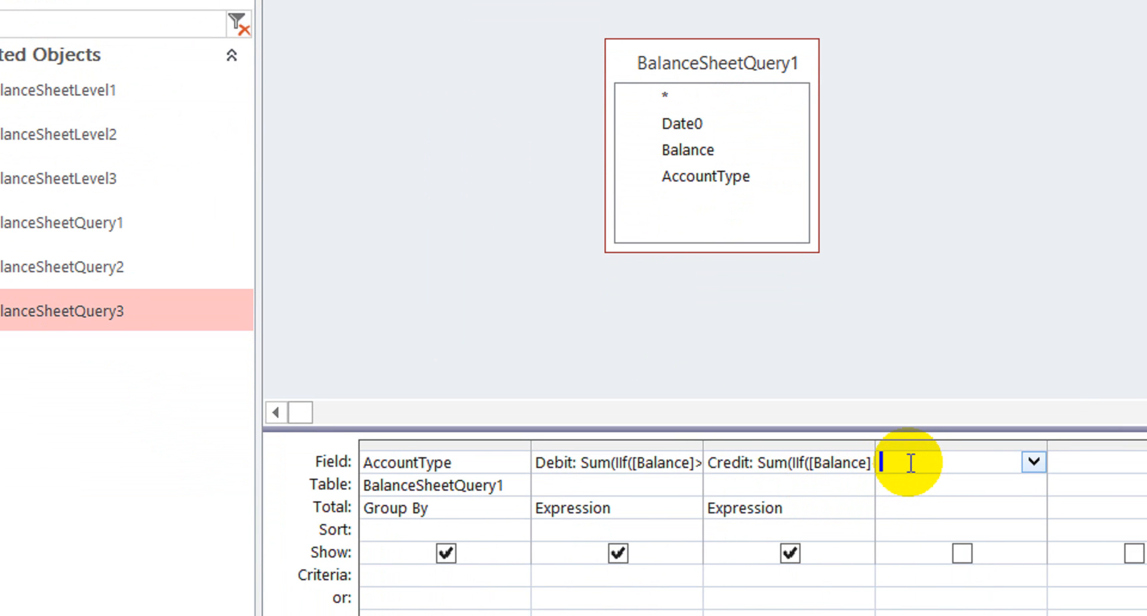
key(Left)
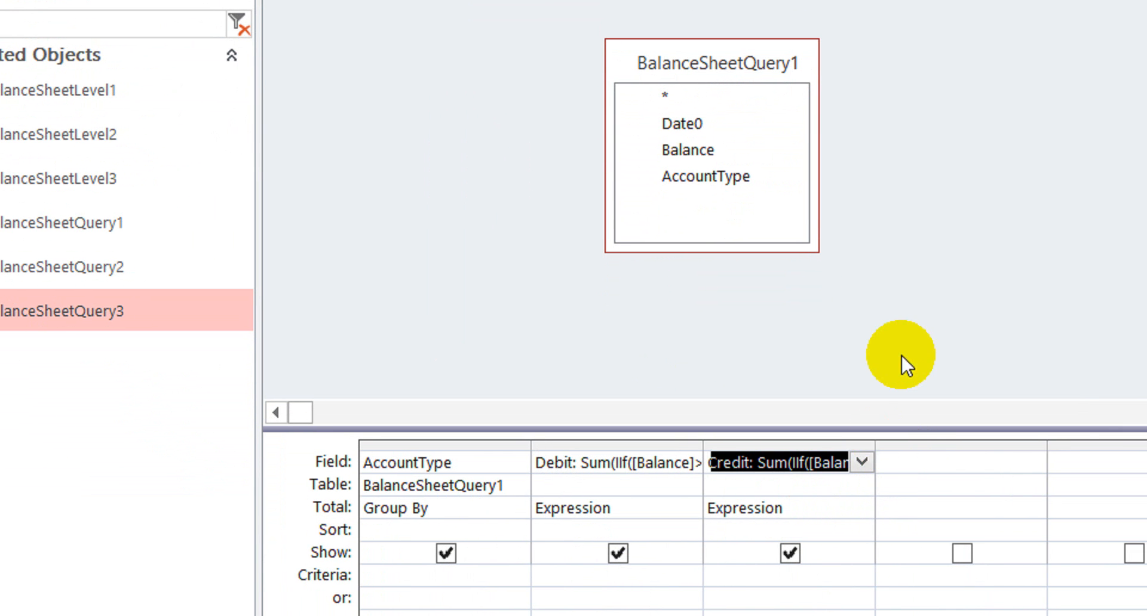
click(542, 117)
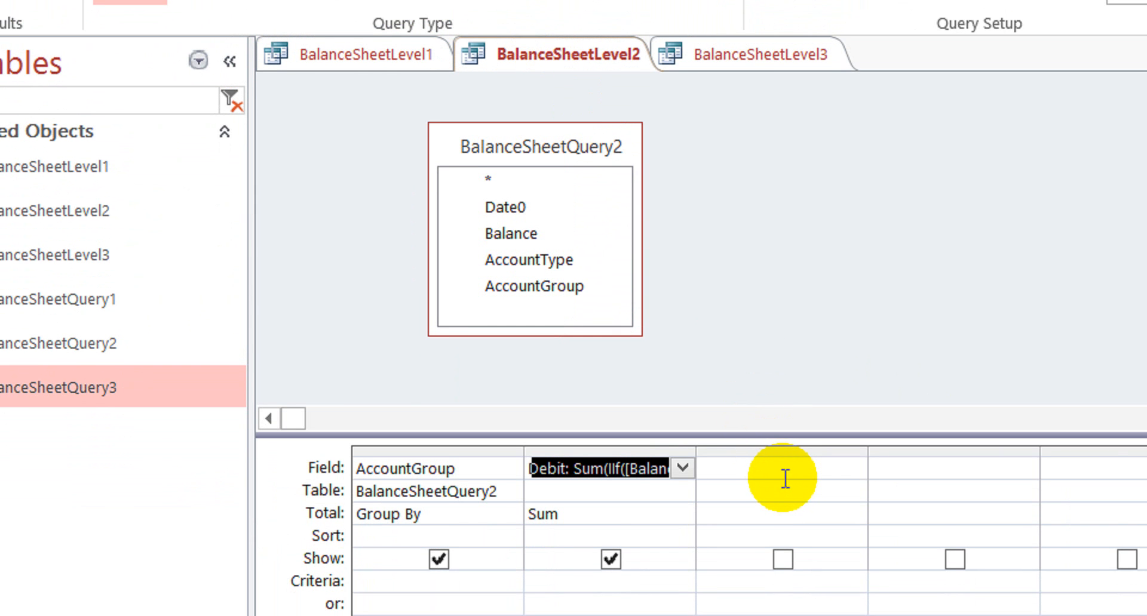
click(785, 478)
key(ctrl+v)
key(Down)
key(Down)
key(Down)
key(Up)
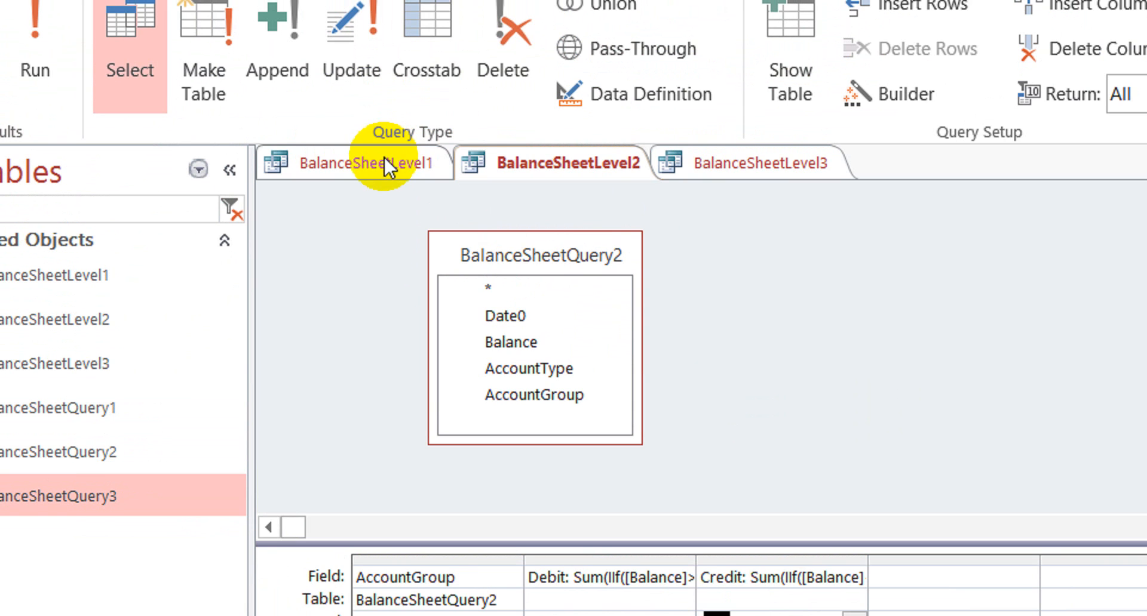
Set the total of both the Debit and Credit columns in BalanceSheetLevel1 to Sum
click(385, 38)
click(638, 464)
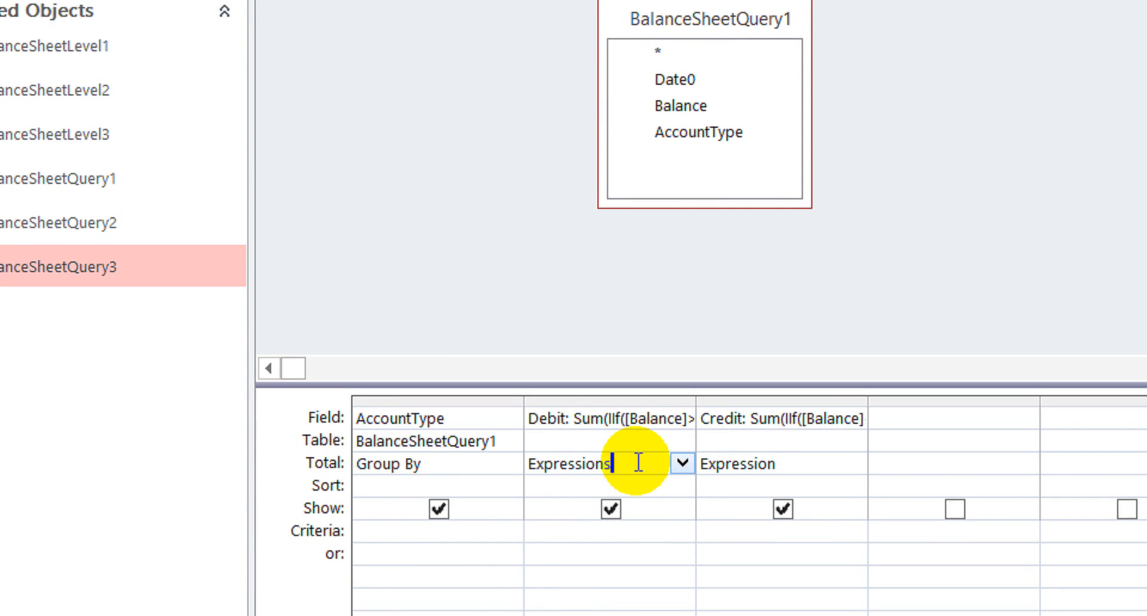
key(Return)
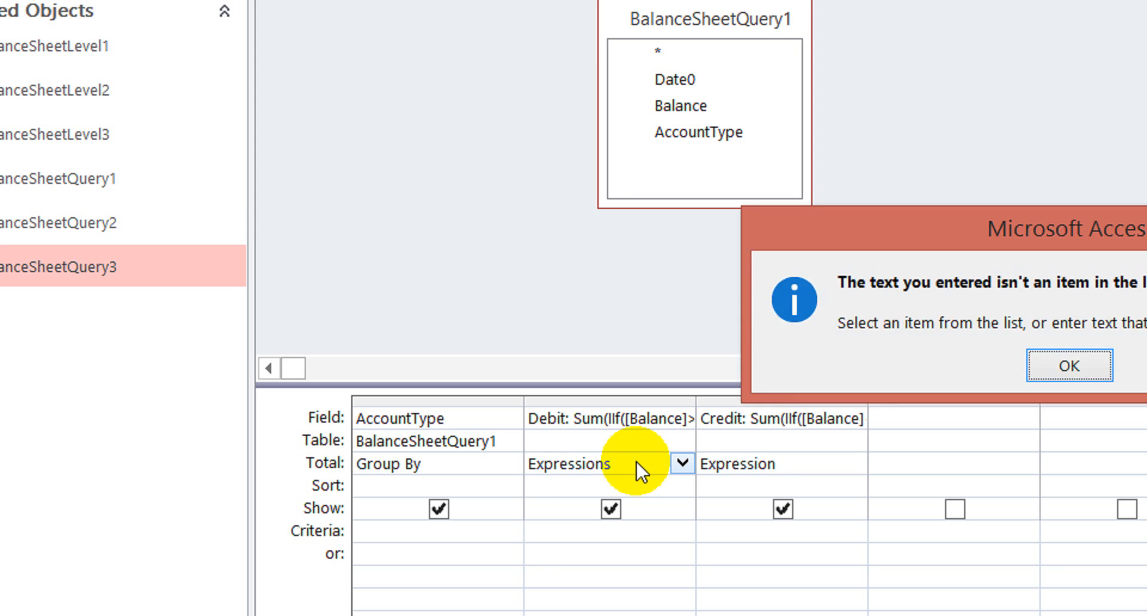
key(Return)
text(sum)
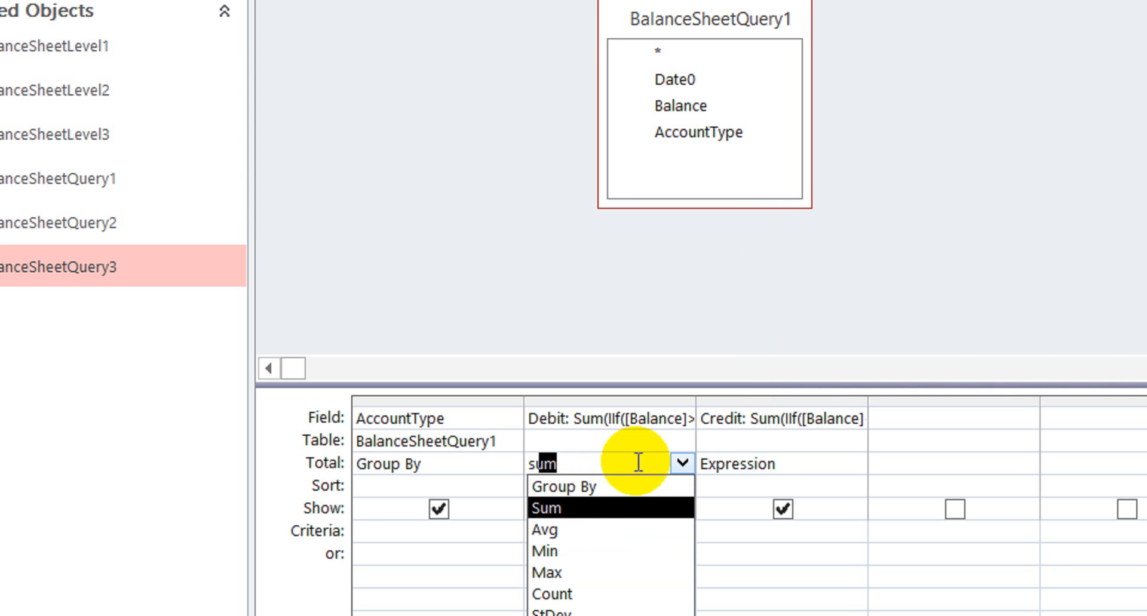
key(Return)
key(Up)
text(s)
key(Down)
key(Up)
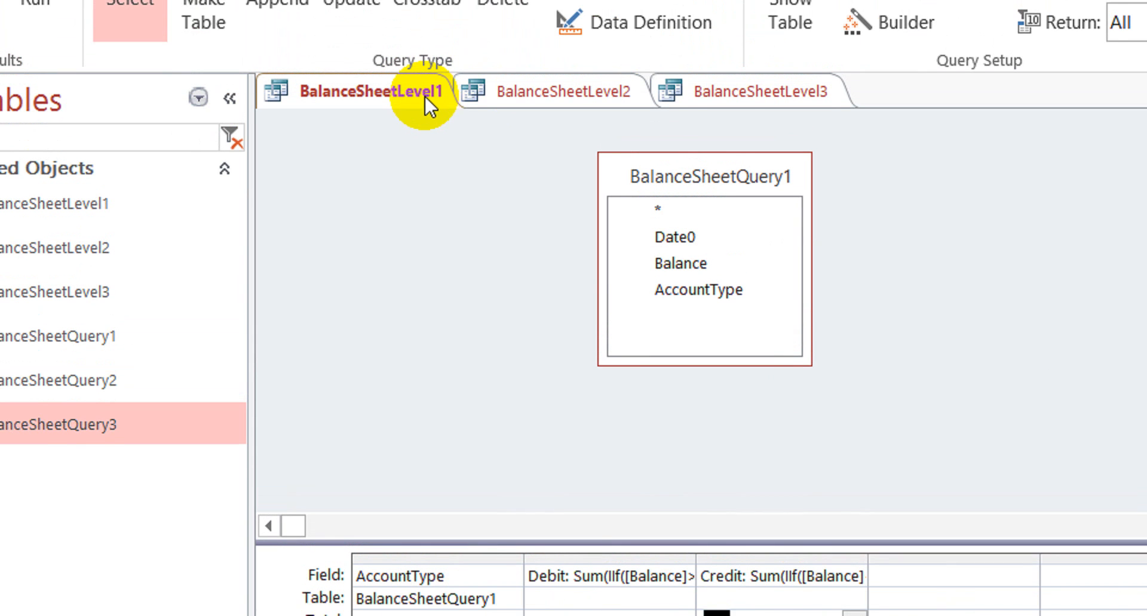
Close BalanceSheetLevel1 and save its design changes
right_click(425, 60)
click(497, 171)
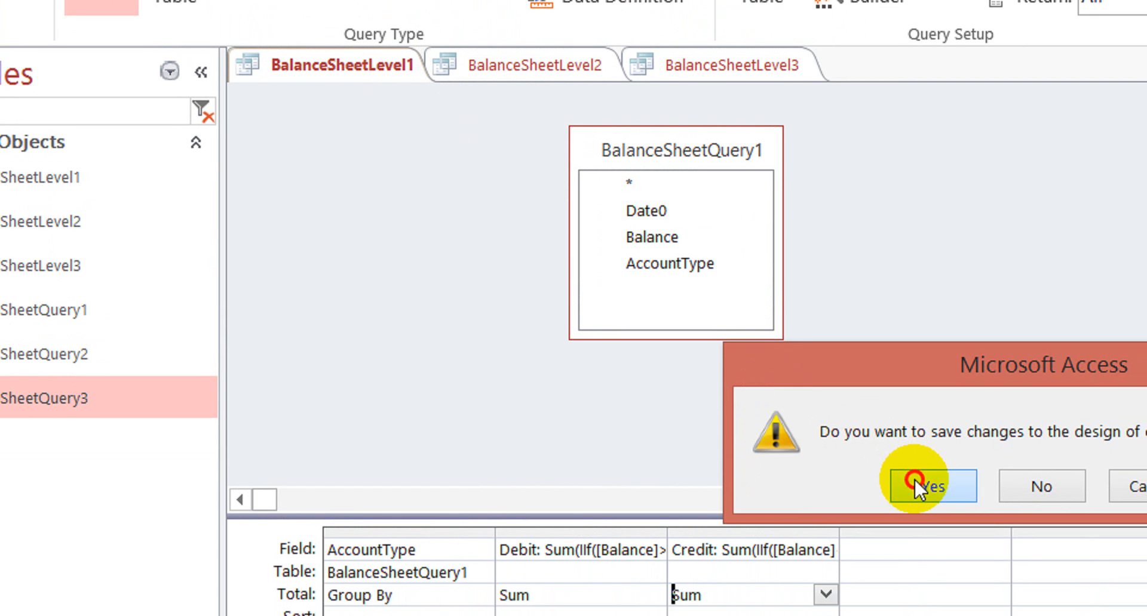
click(915, 483)
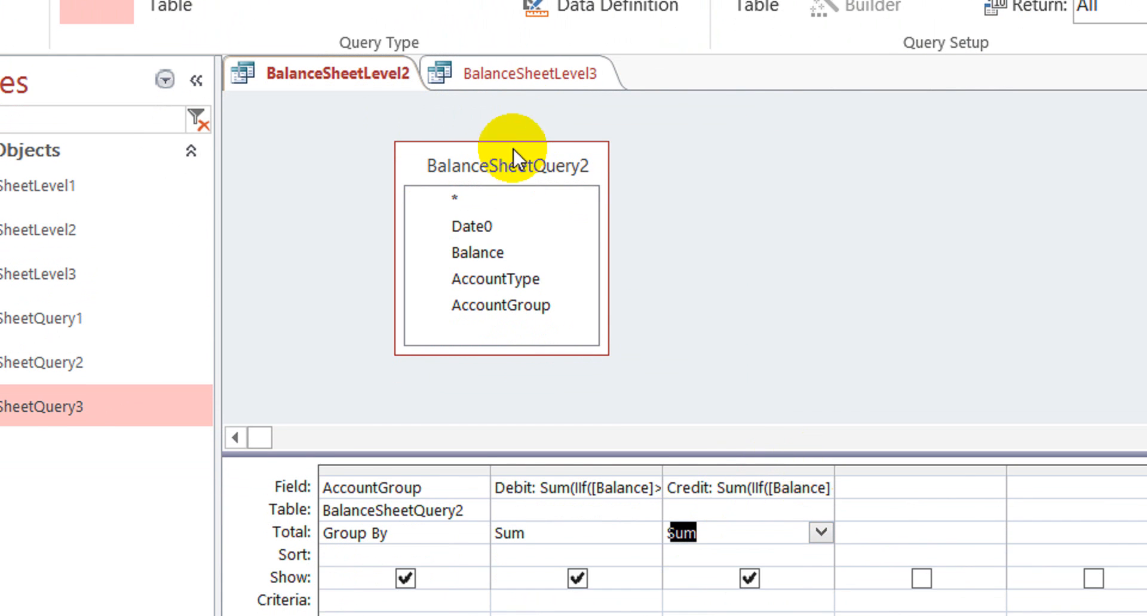
Add the Account field to BalanceSheetLevel3 and copy in BalanceSheetLevel2's Credit expression two columns after it, totalled as Sum
click(548, 76)
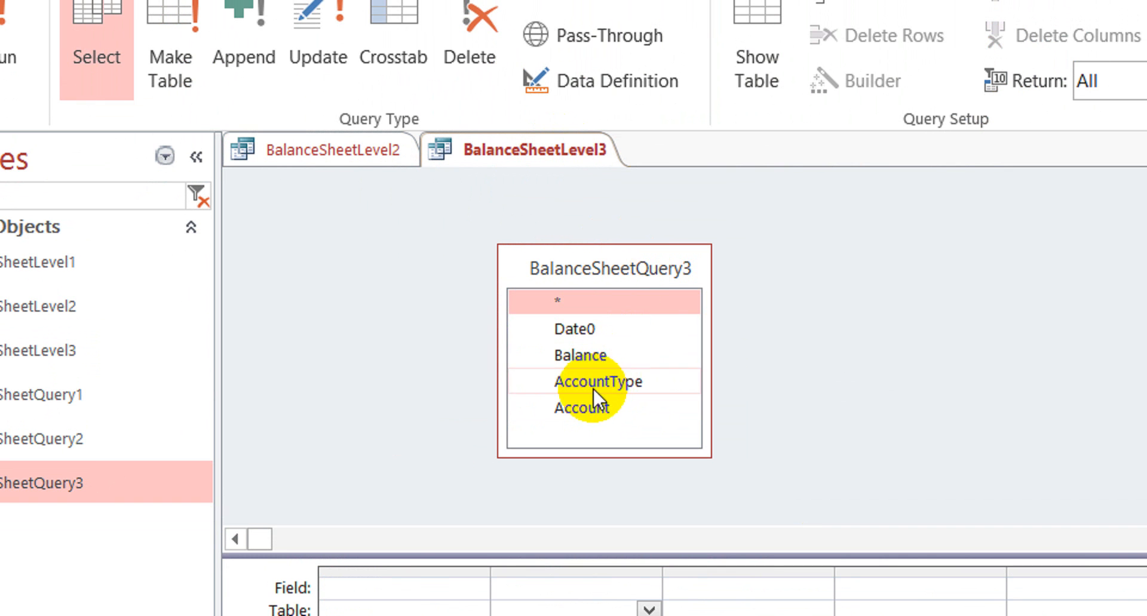
double_click(574, 409)
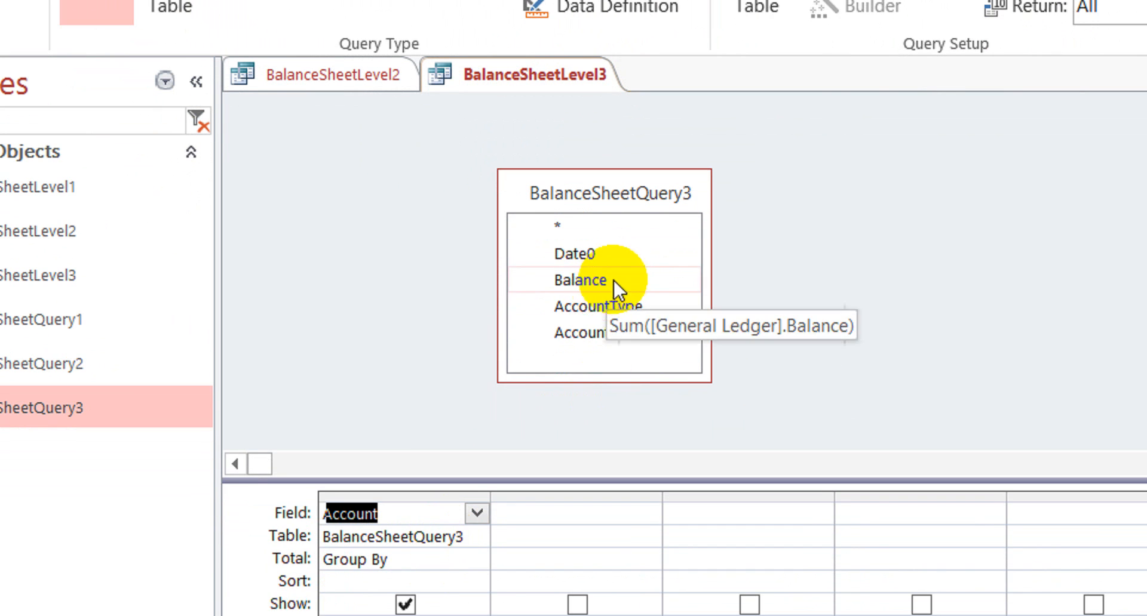
click(351, 74)
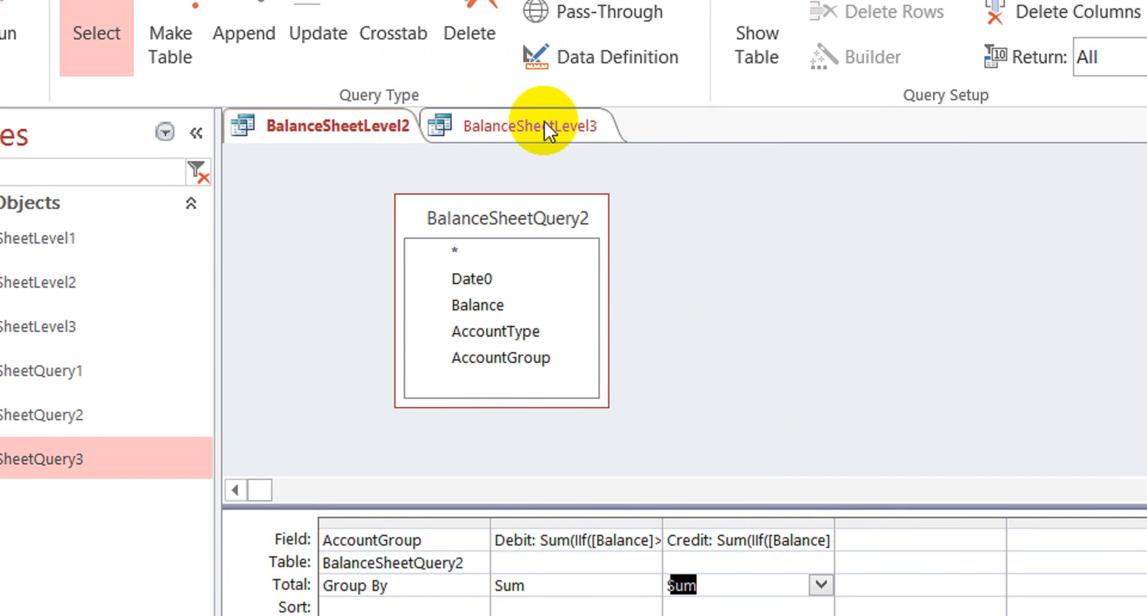
click(544, 126)
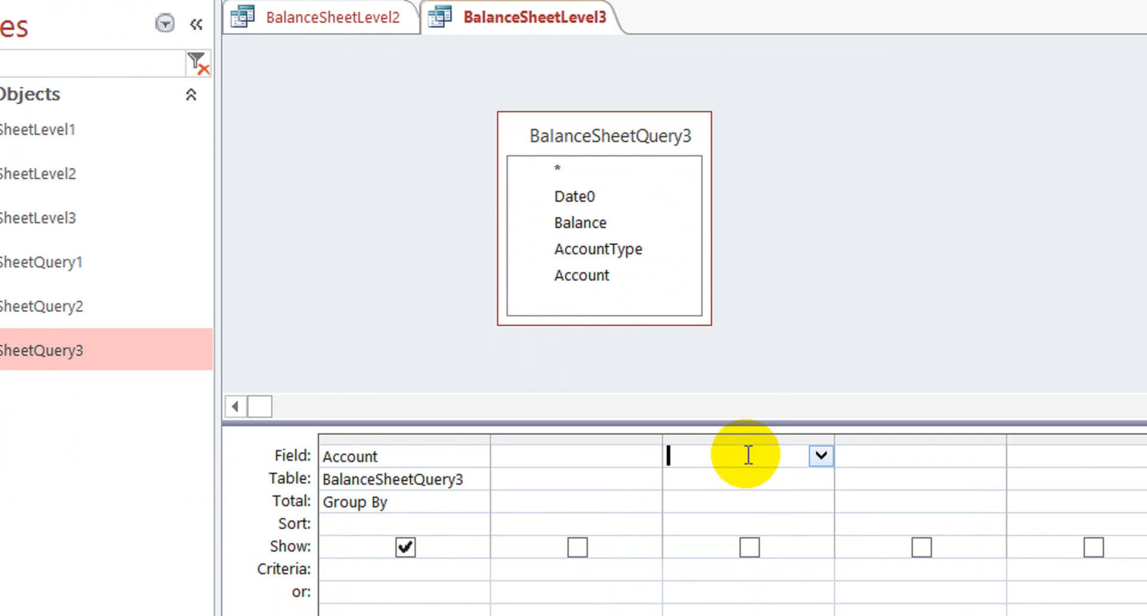
key(Up)
text(Sum)
key(Down)
key(Up)
key(Up)
key(Up)
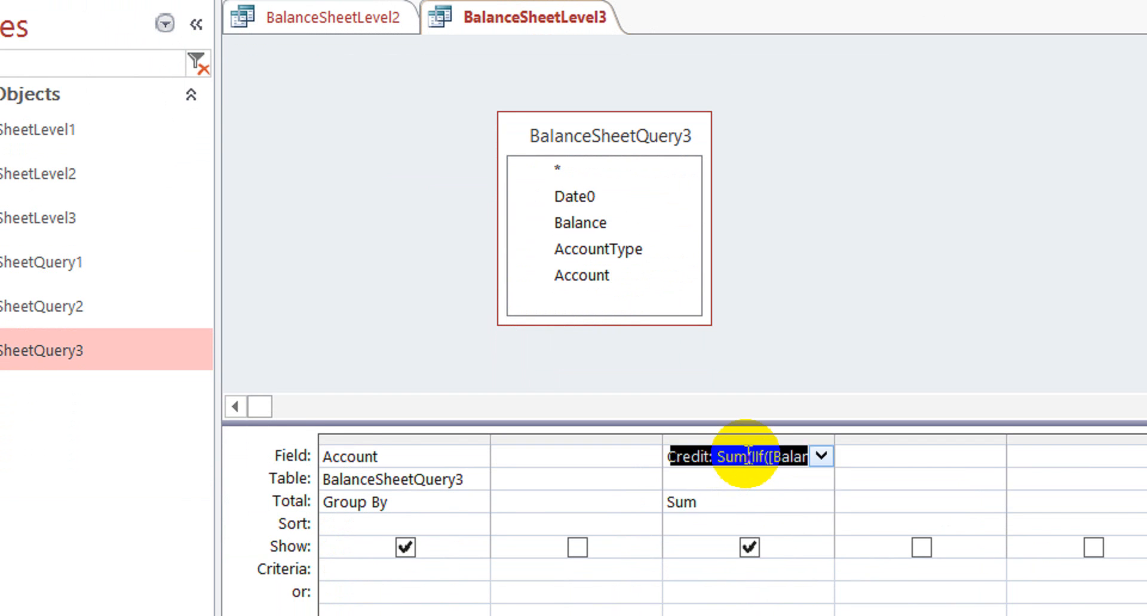
Fill the empty column between Account and Credit in BalanceSheetLevel3 with BalanceSheetLevel2's expression Debit: Sum(IIf([Balance]>0,[Balance],0)), totalled as Sum
key(Left)
click(375, 19)
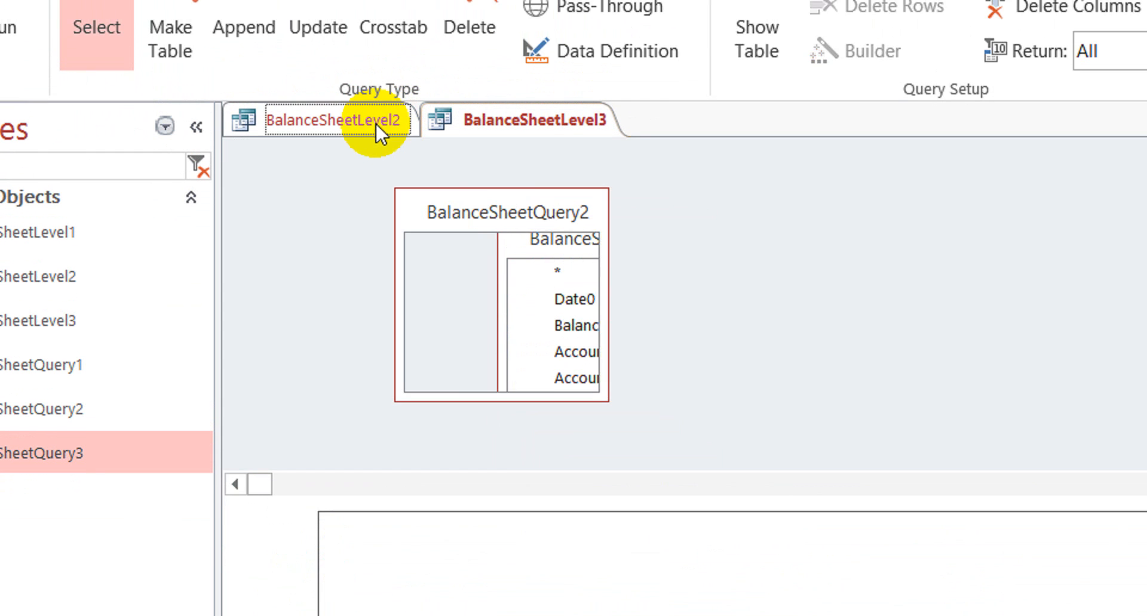
click(591, 561)
key(Up)
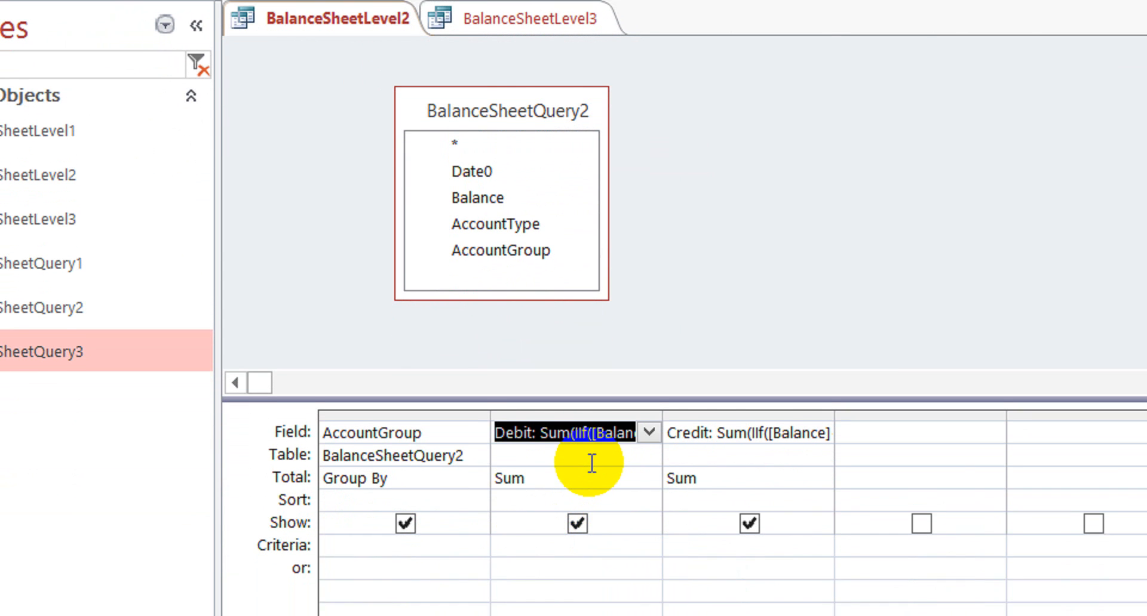
click(517, 19)
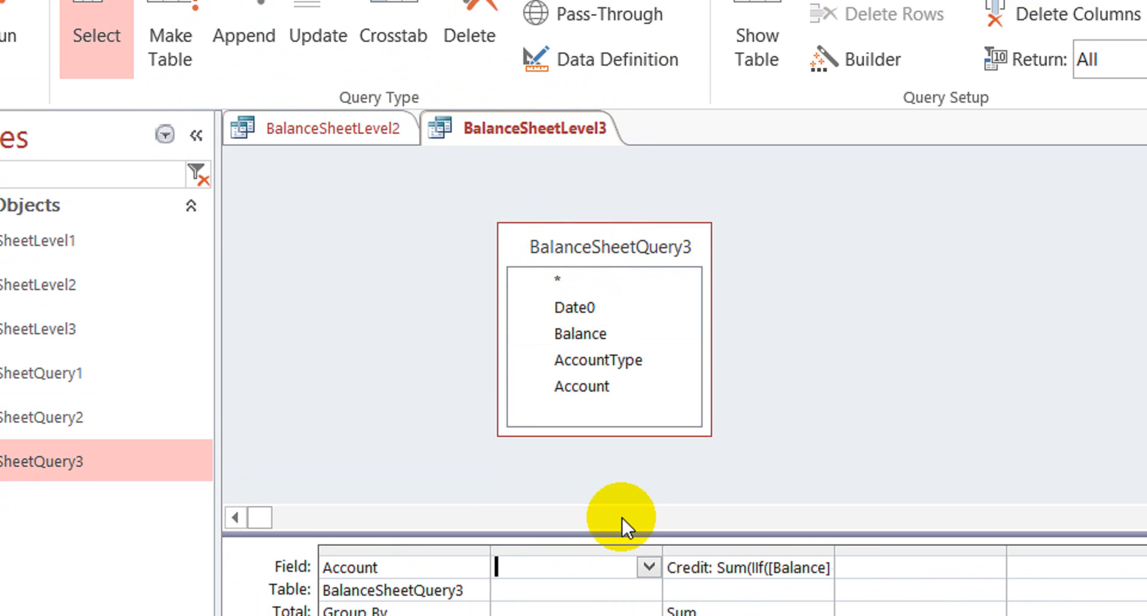
text(Debit: Sum(IIf([Balance]>0,[Balance],0)))
key(Down)
key(Down)
text(sum)
key(Down)
key(Up)
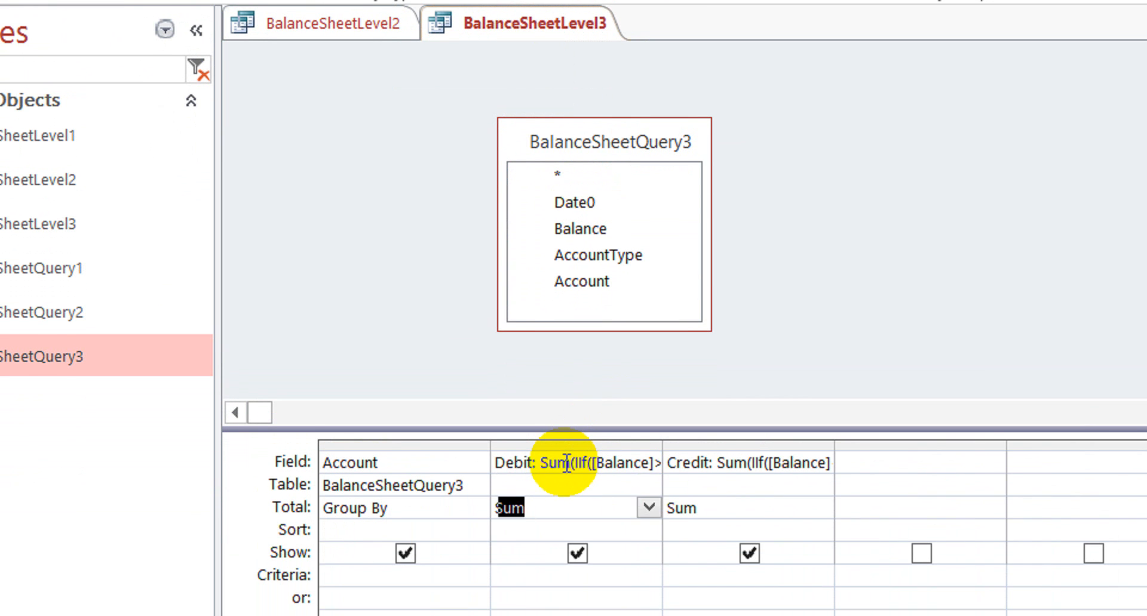
Close BalanceSheetLevel2 and BalanceSheetLevel3, saving the design changes of both queries
right_click(356, 32)
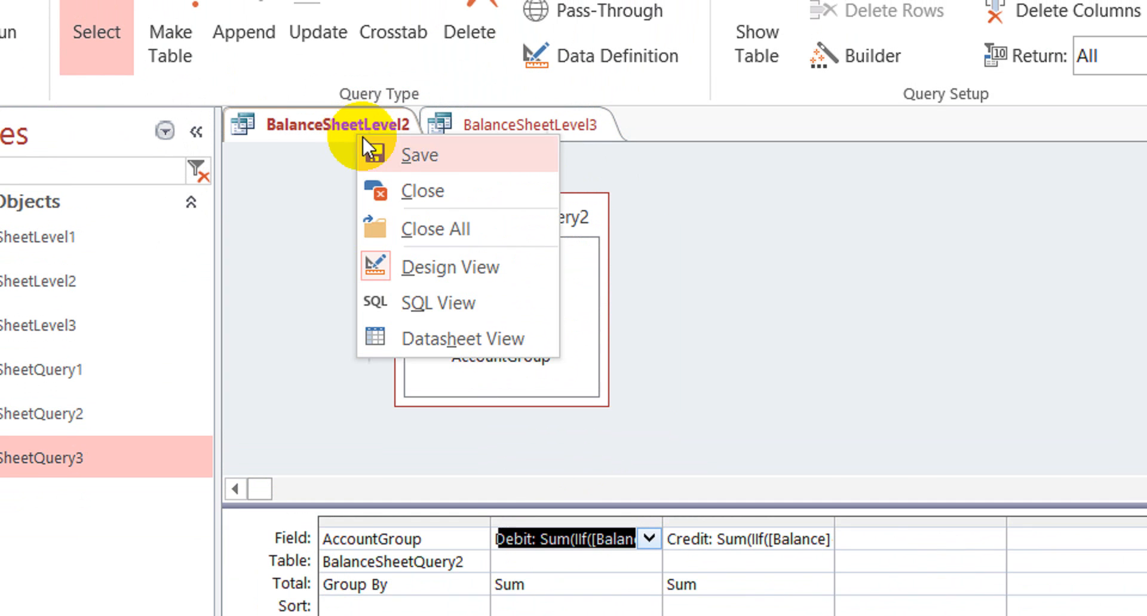
click(444, 221)
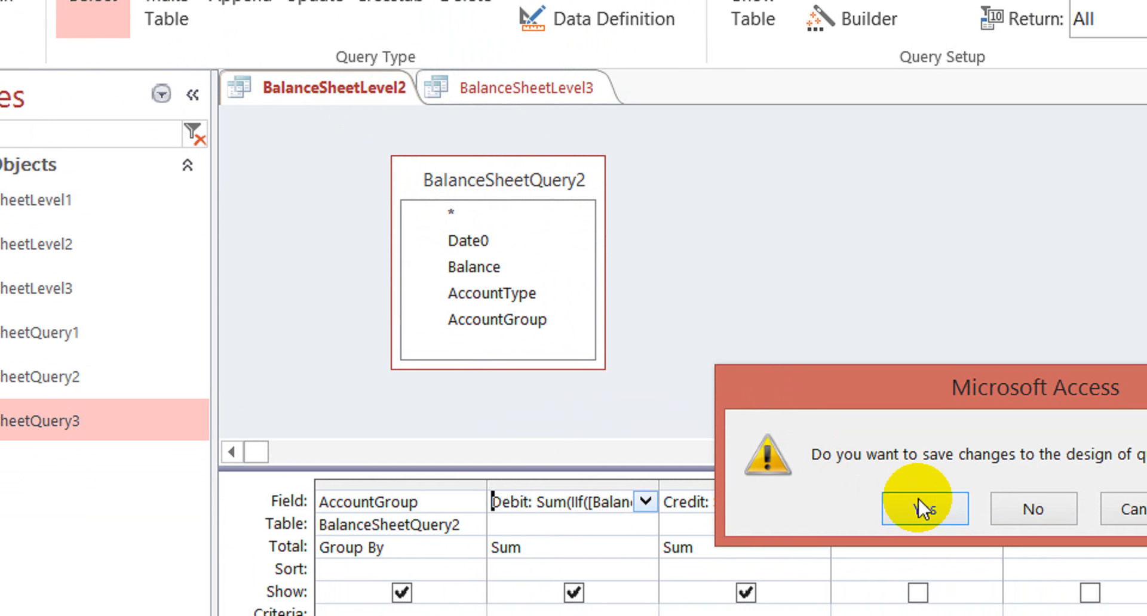
click(911, 478)
click(909, 469)
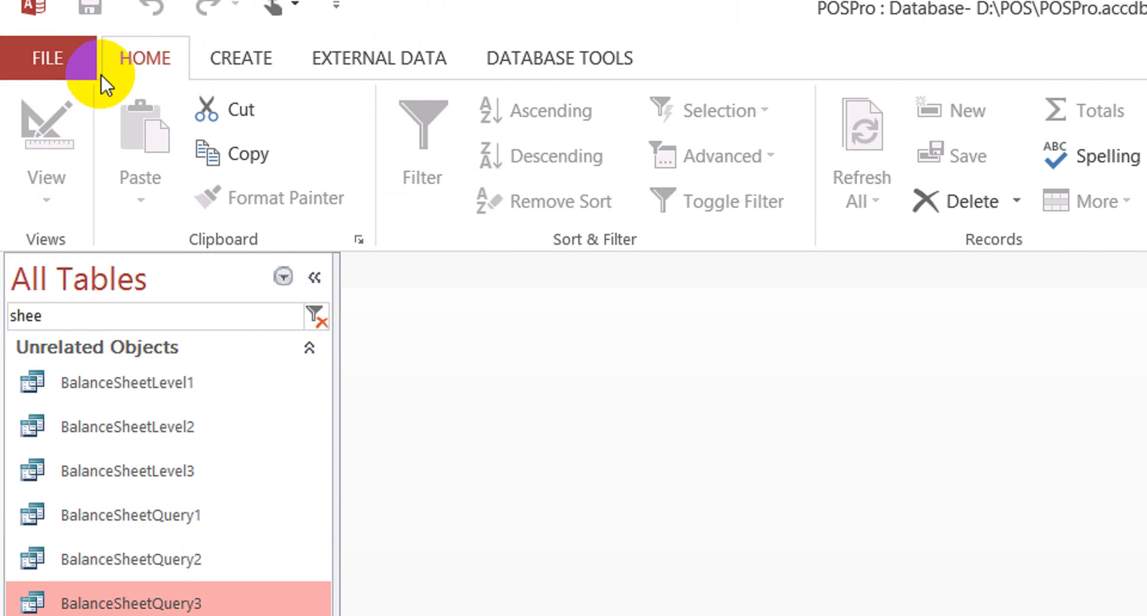
Compact and repair the POSPro database, and filter the object list by "shee"
click(69, 66)
click(306, 347)
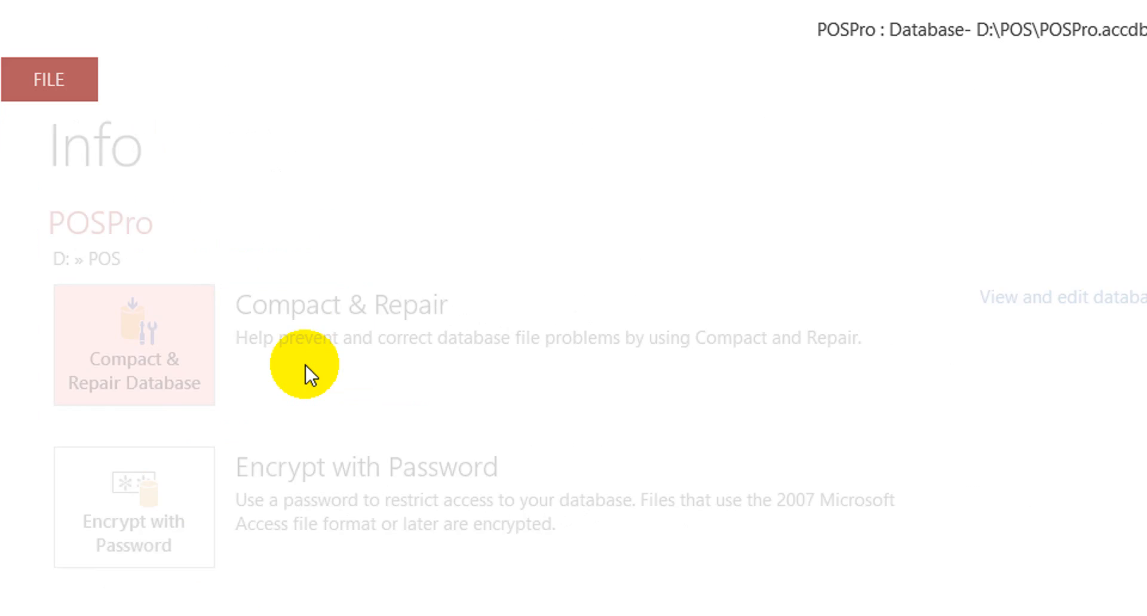
click(186, 337)
text(shee)
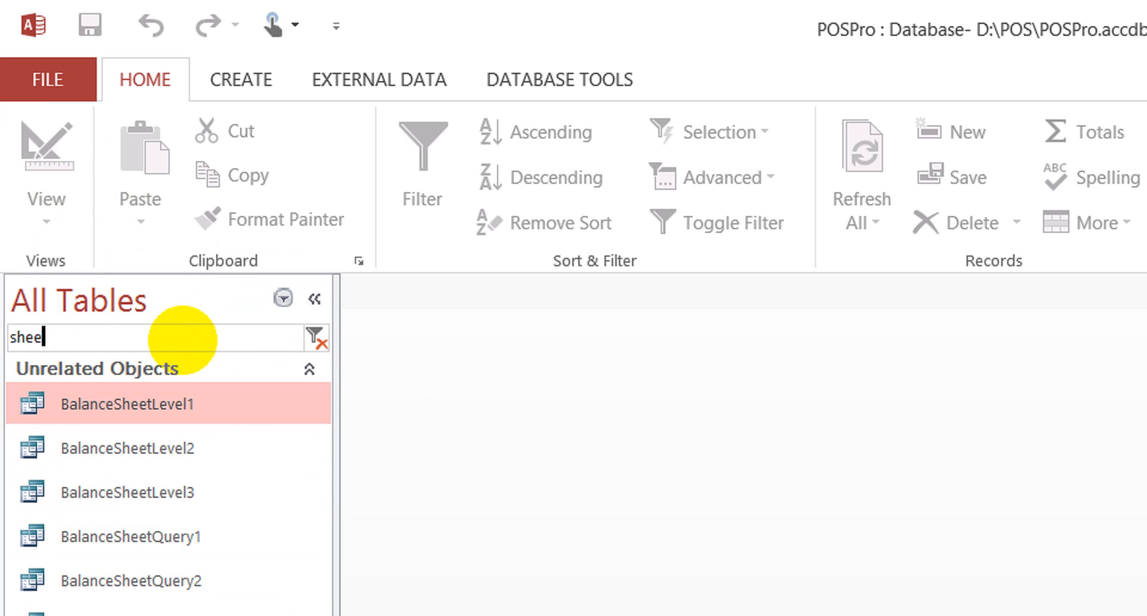
Try to run the BalanceSheetLevel1 query, and open it in Design view
double_click(154, 406)
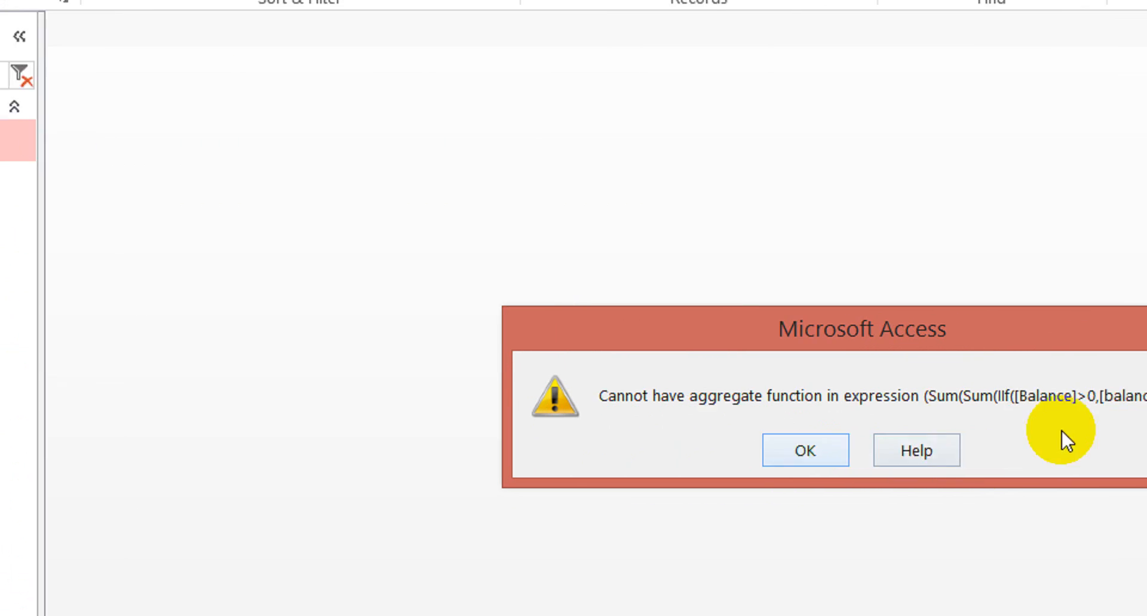
click(875, 451)
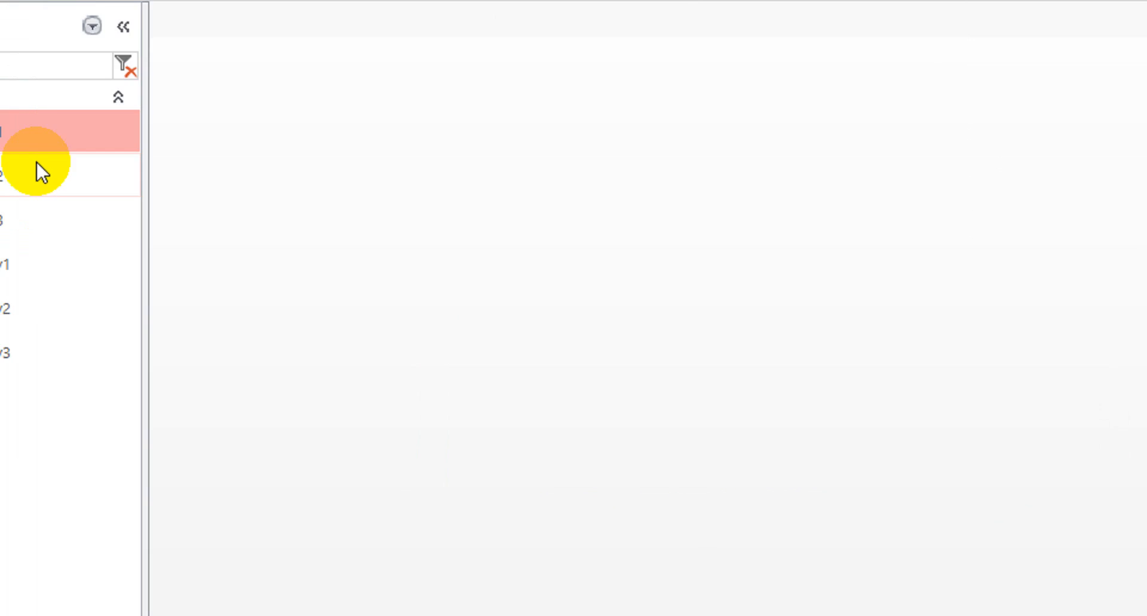
right_click(158, 159)
click(254, 215)
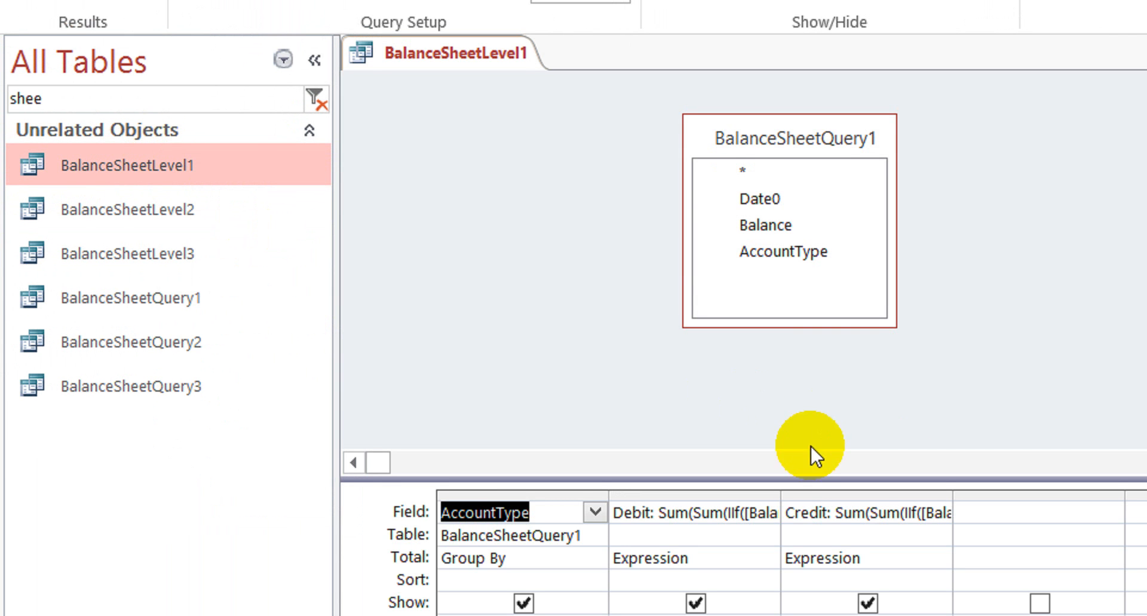
Strip both Sum wrappers from BalanceSheetLevel1's Debit column, leaving Debit: IIf([Balance]>0,[balance],0)
drag(781, 493, 1062, 456)
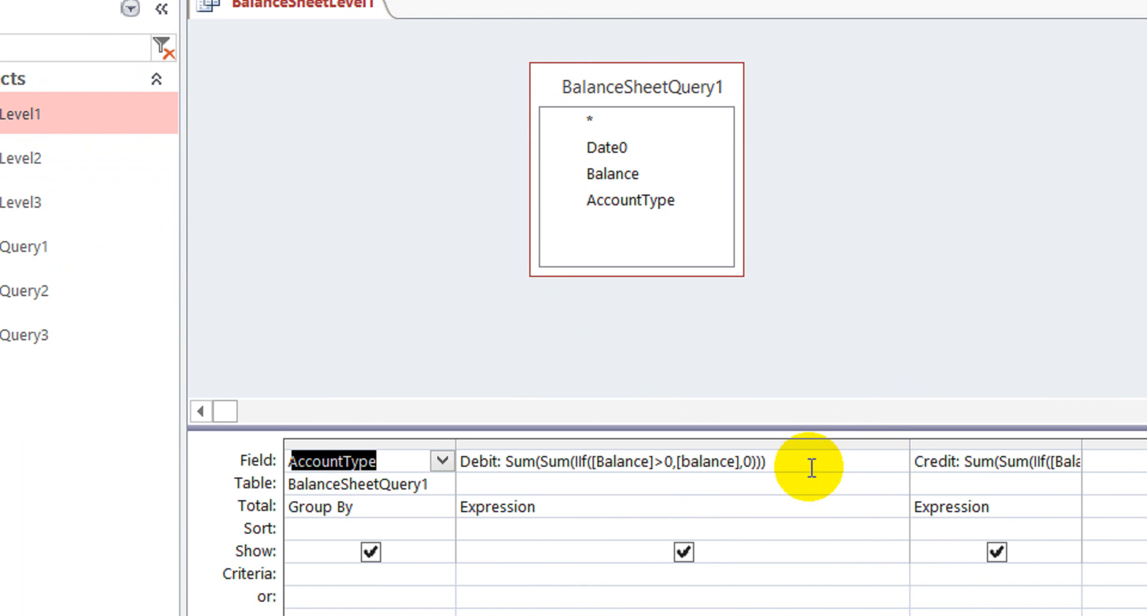
click(811, 466)
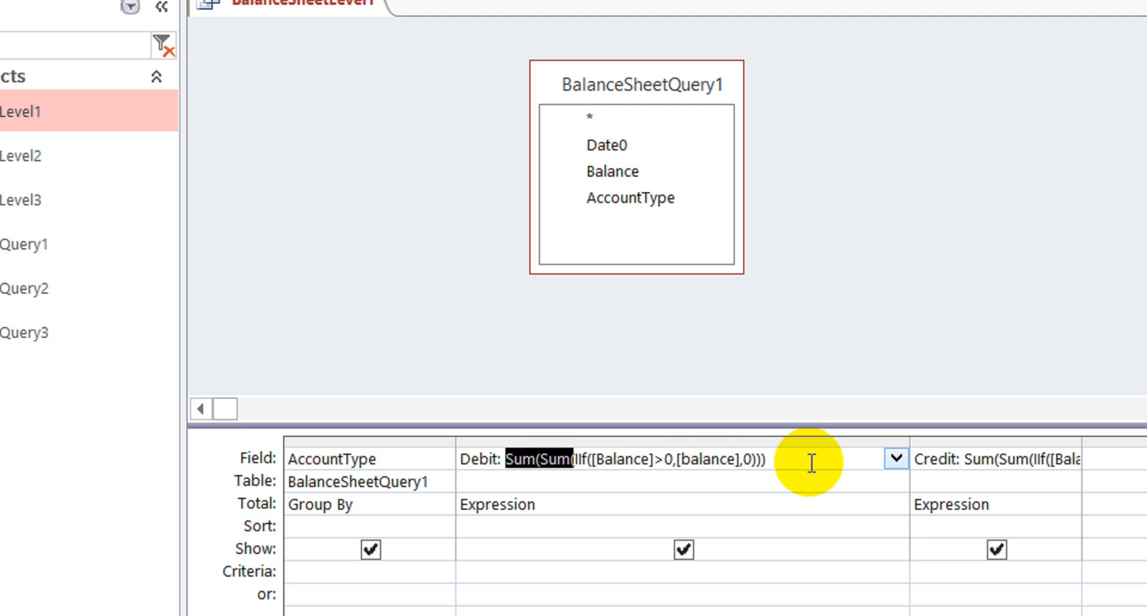
key(Delete)
key(Delete)
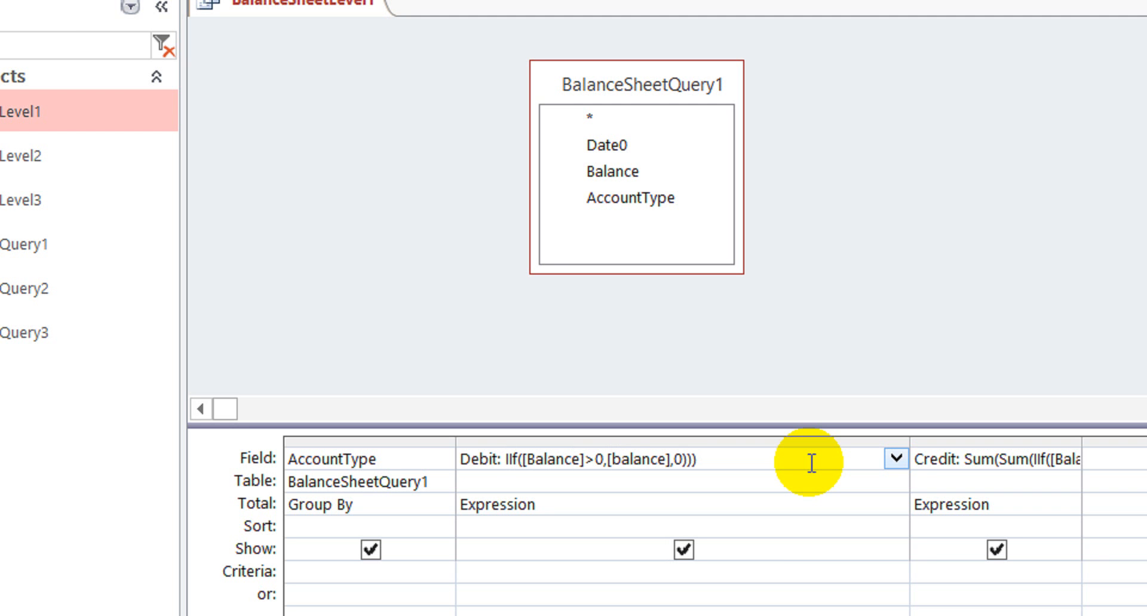
key(Up)
Strip both Sum wrappers and the surplus closing parentheses from the Credit column, leaving Credit: IIf([Balance]<0,[balance]*-1,0)
key(Tab)
key(F2)
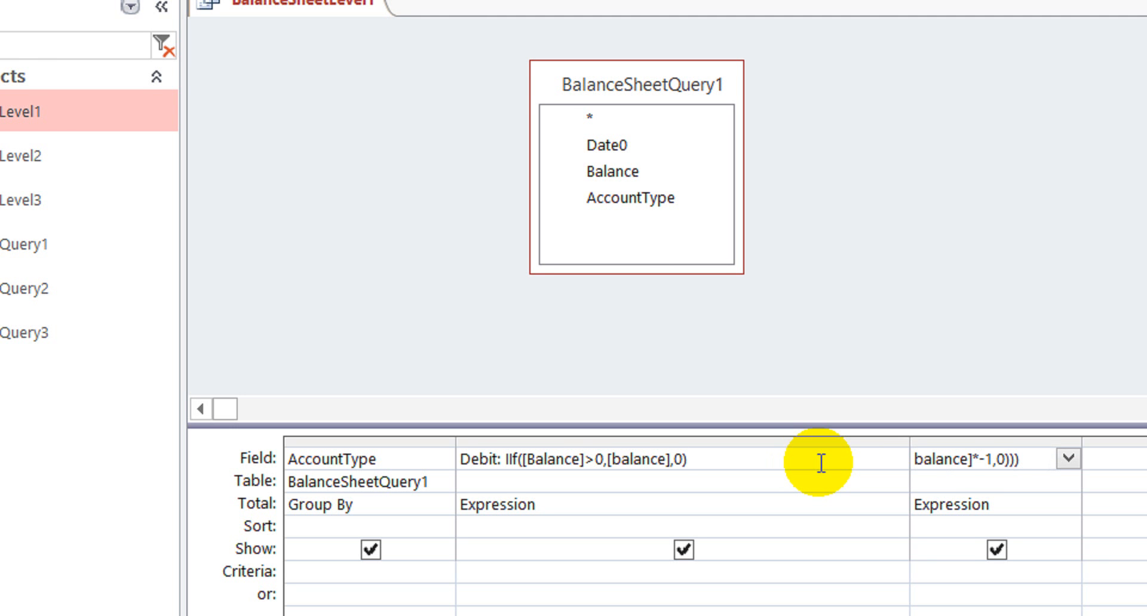
drag(895, 425, 583, 401)
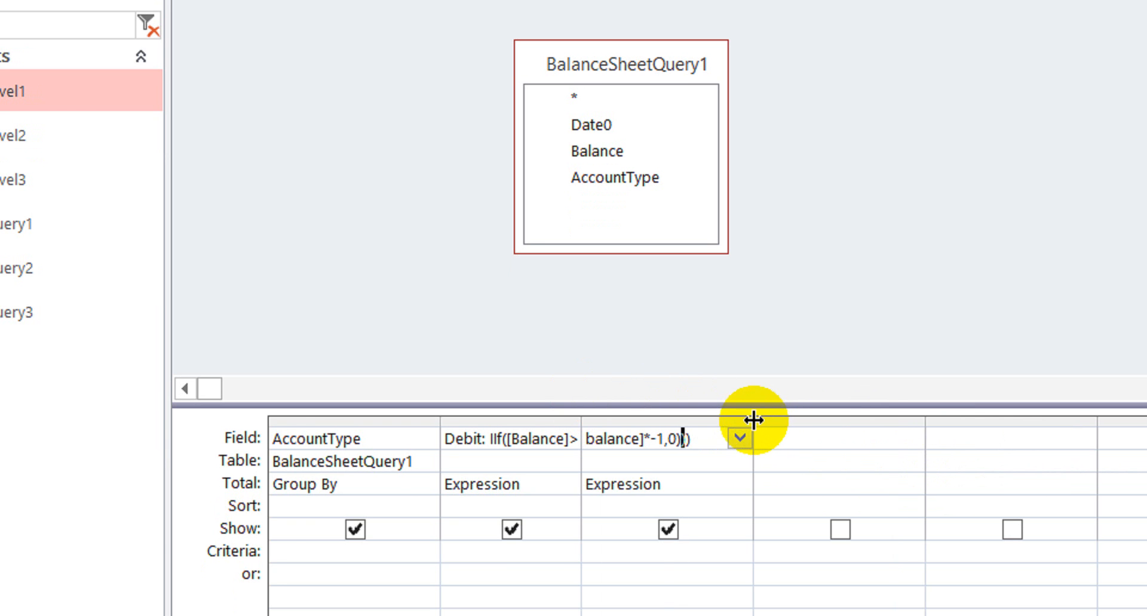
drag(753, 423, 1146, 366)
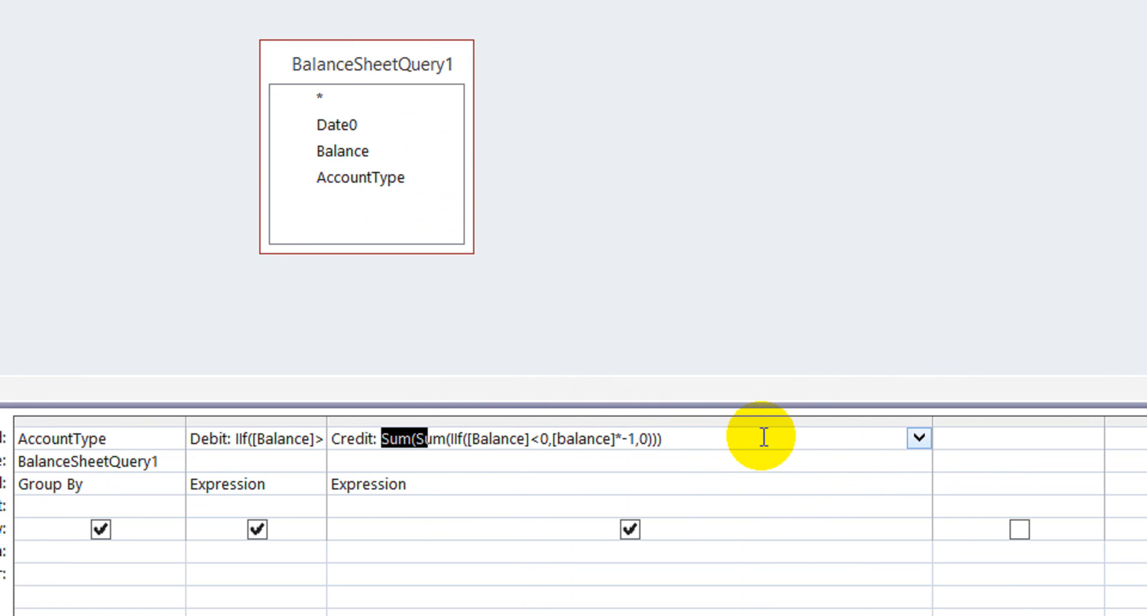
key(Delete)
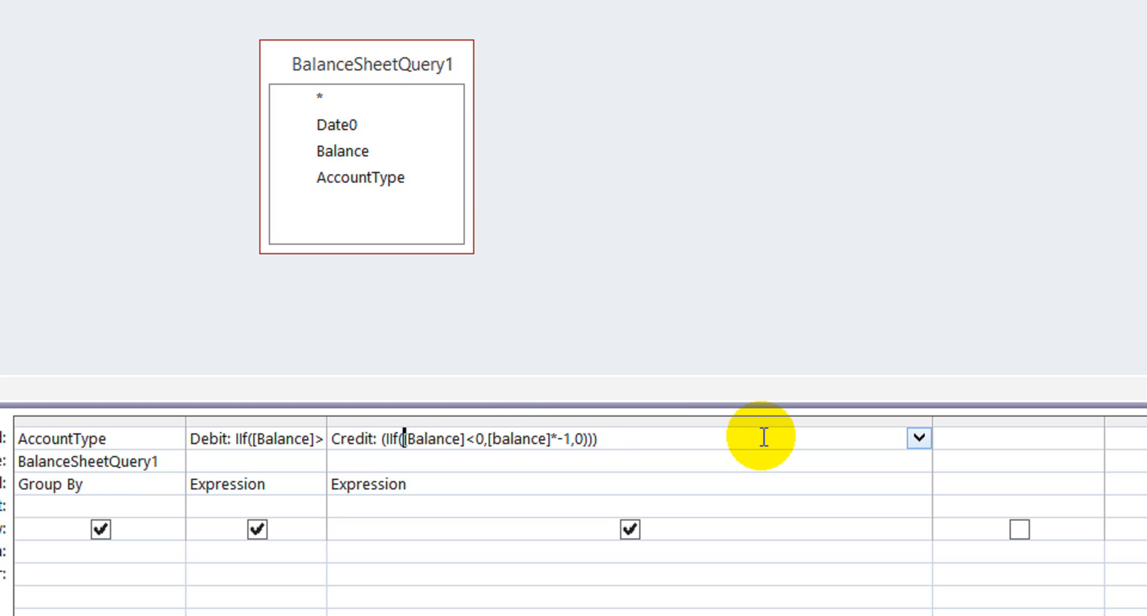
key(Delete)
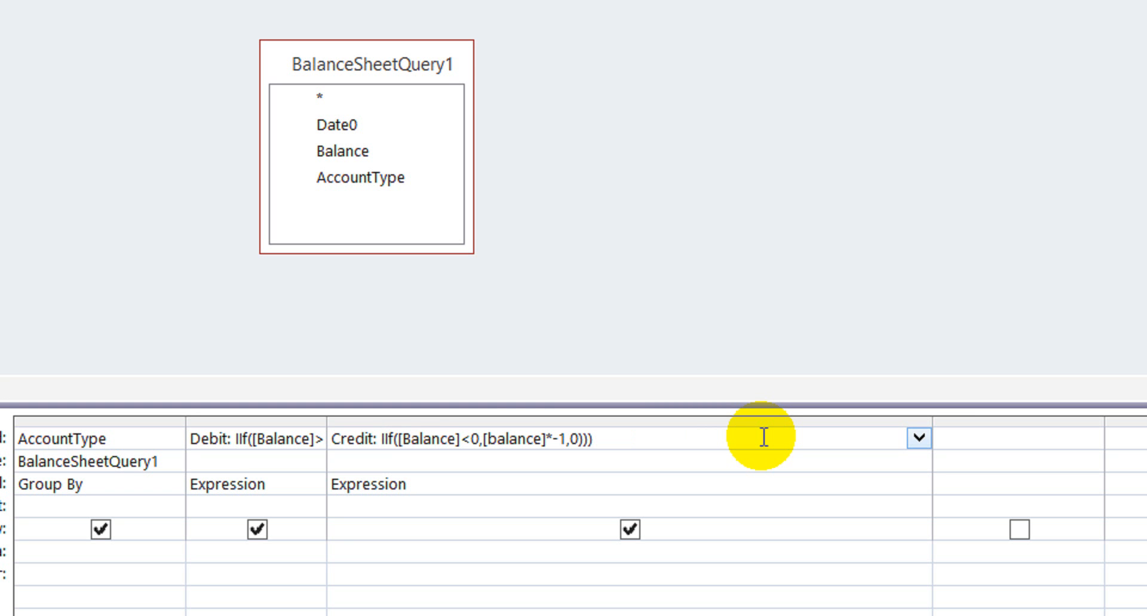
key(Return)
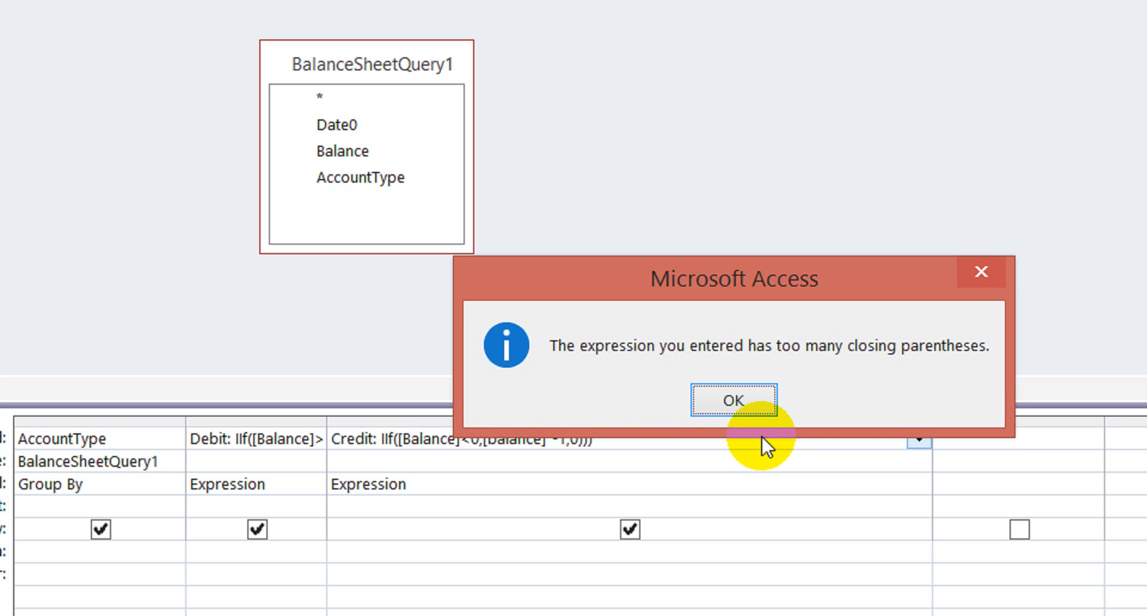
key(Return)
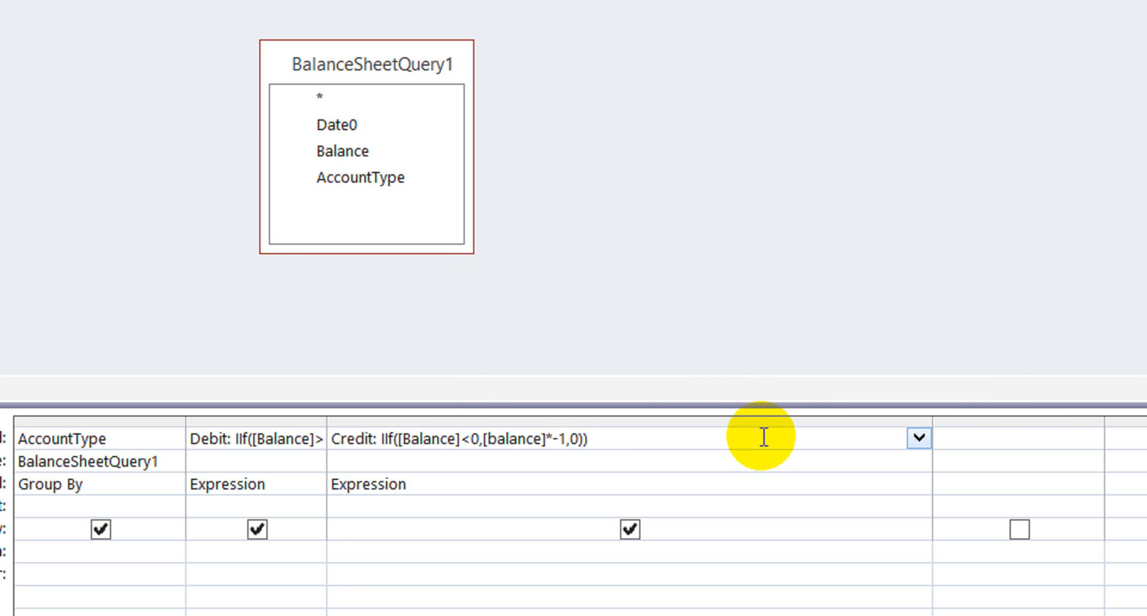
key(Return)
key(Return)
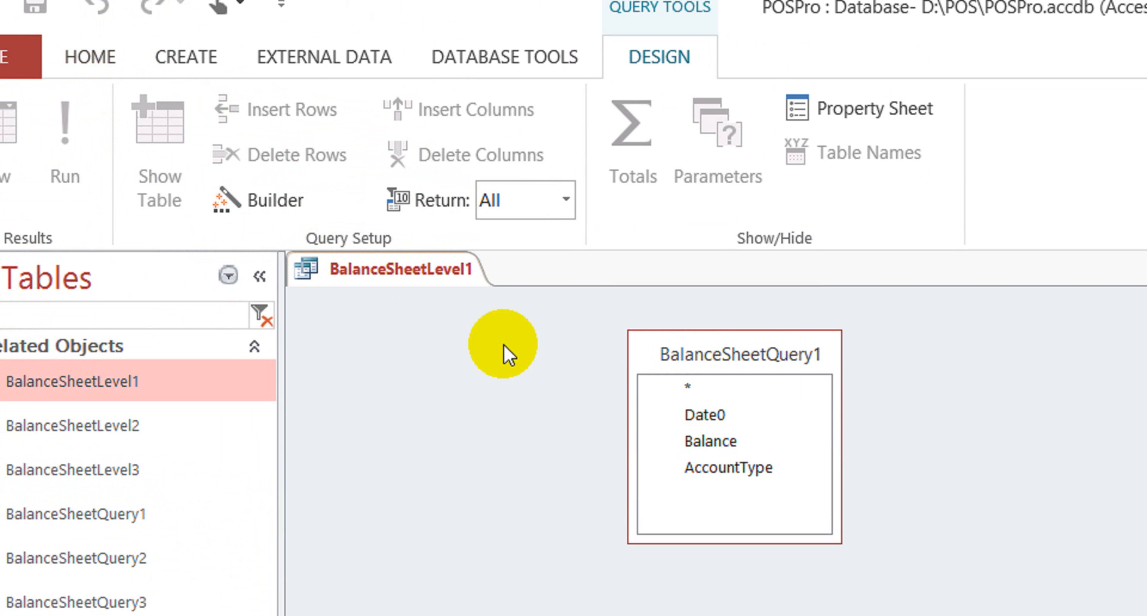
Close BalanceSheetLevel1, saving its design changes, and try to run it
right_click(398, 267)
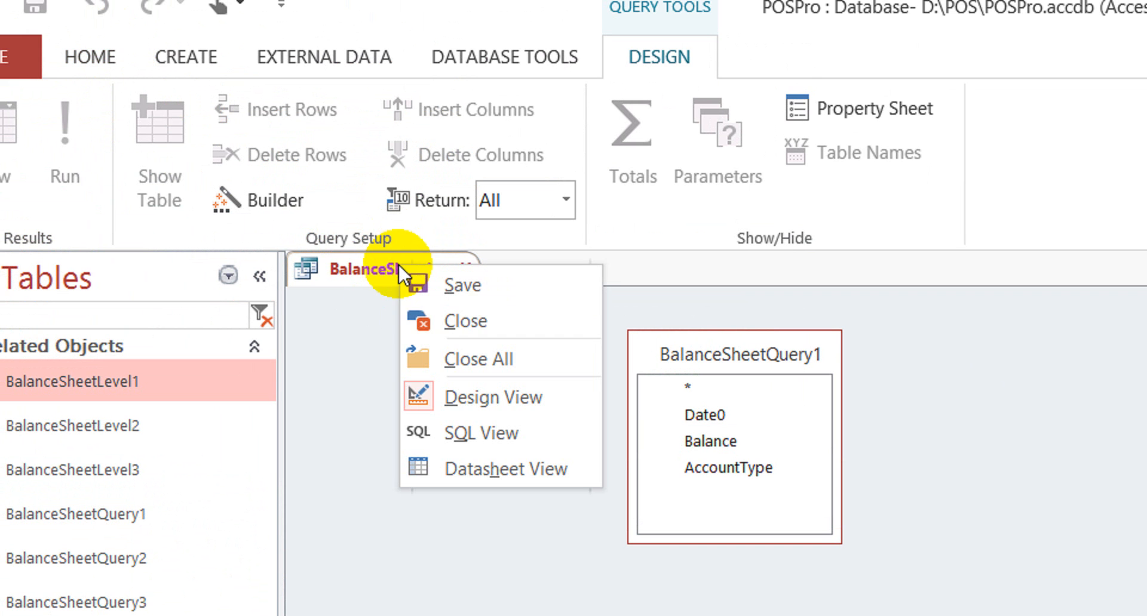
click(478, 320)
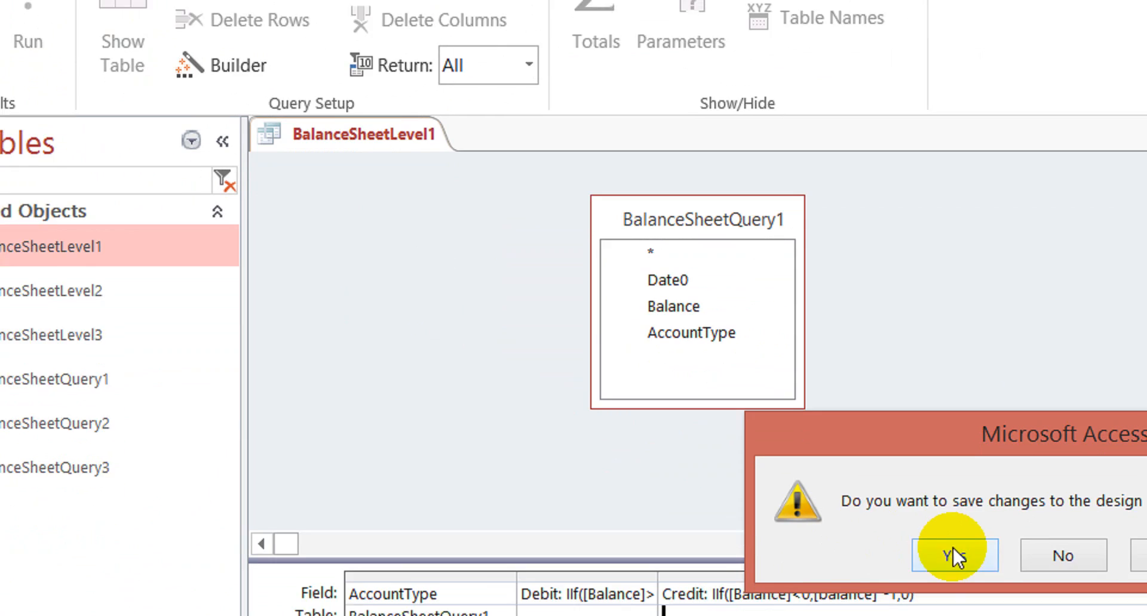
click(951, 551)
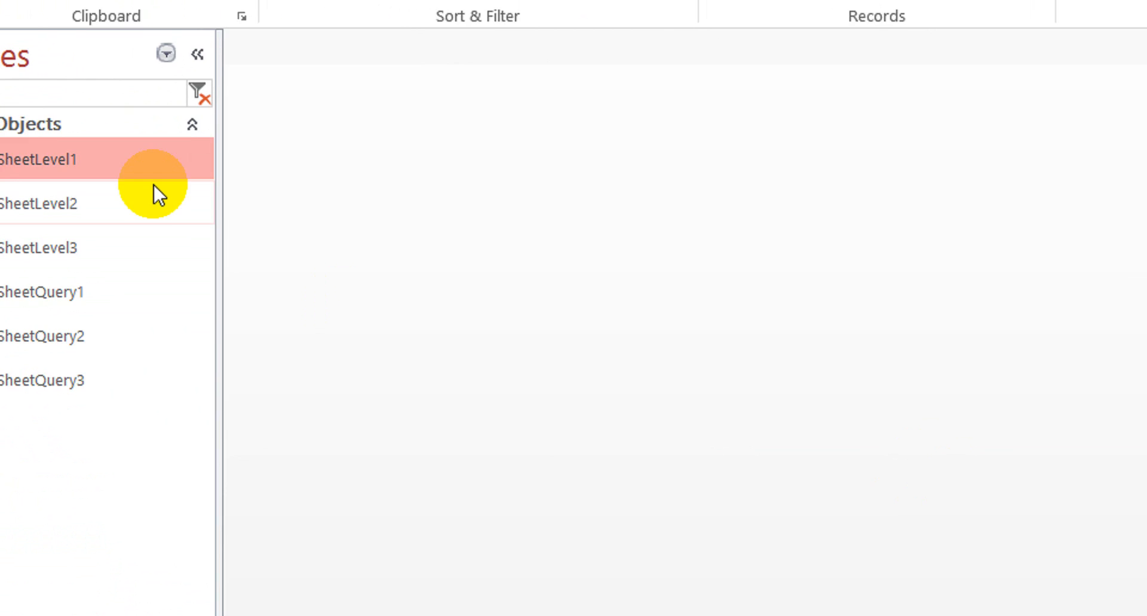
click(30, 152)
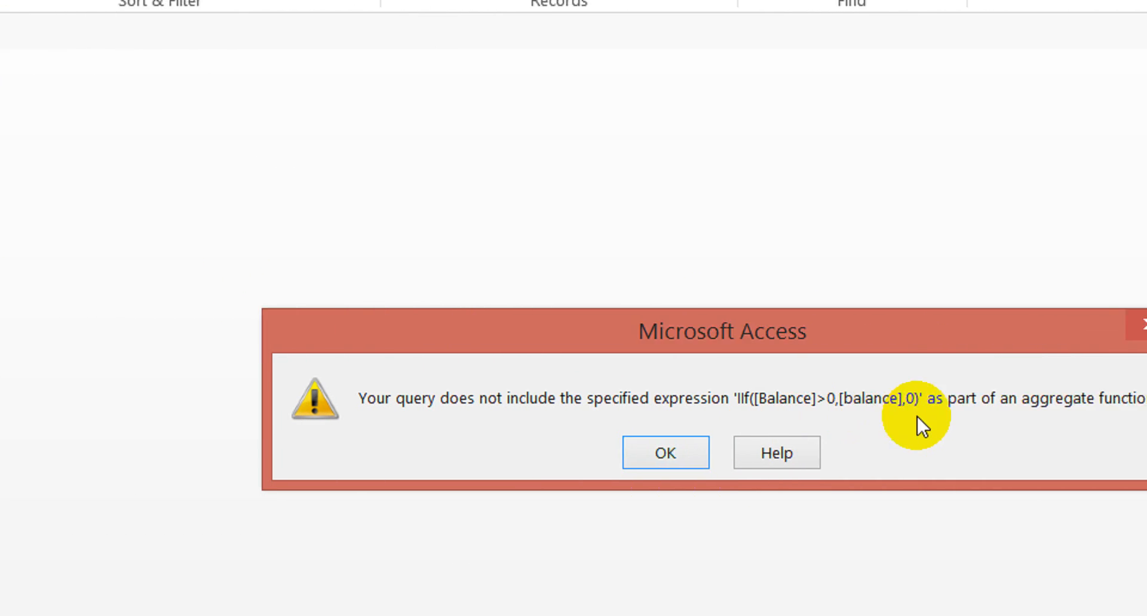
click(673, 454)
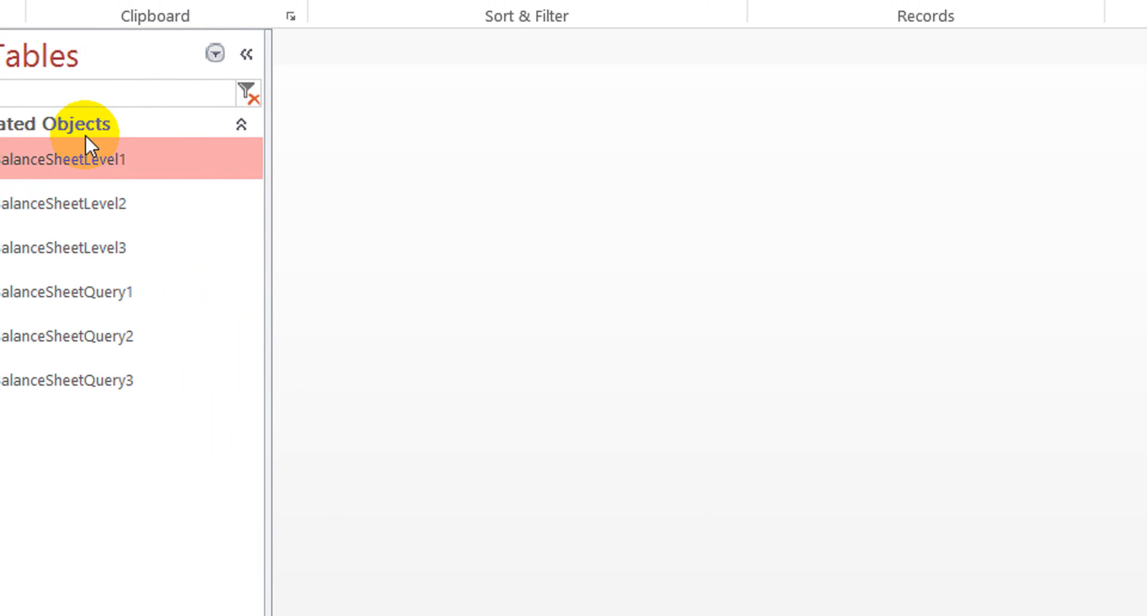
Reopen BalanceSheetLevel1 in Design view and set the Total of the Debit and Credit columns to Sum
right_click(134, 170)
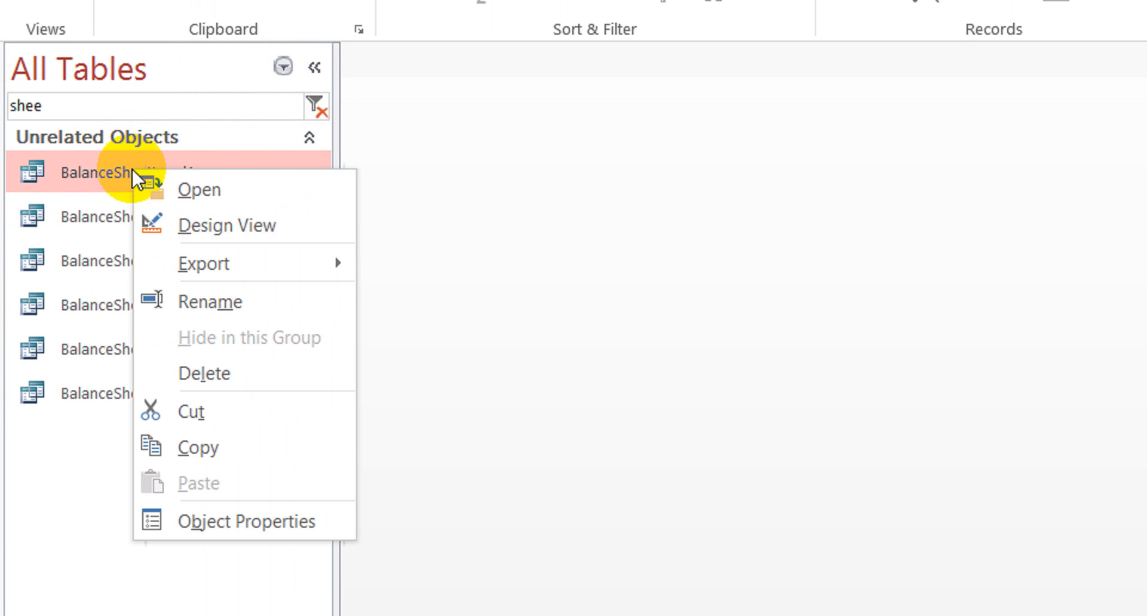
click(224, 231)
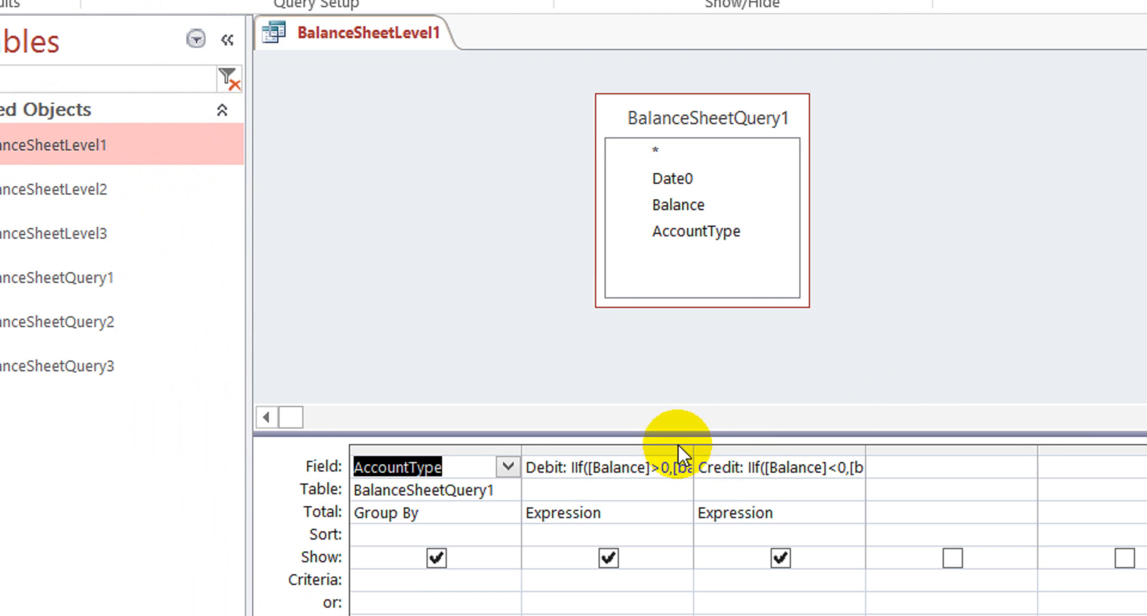
drag(694, 450, 1131, 449)
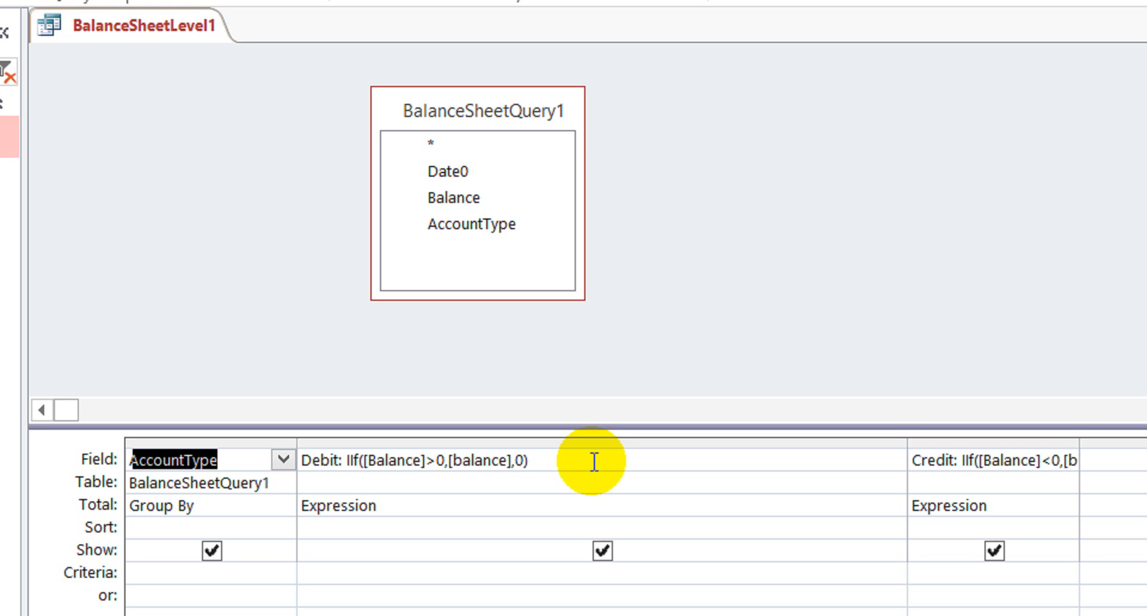
click(594, 462)
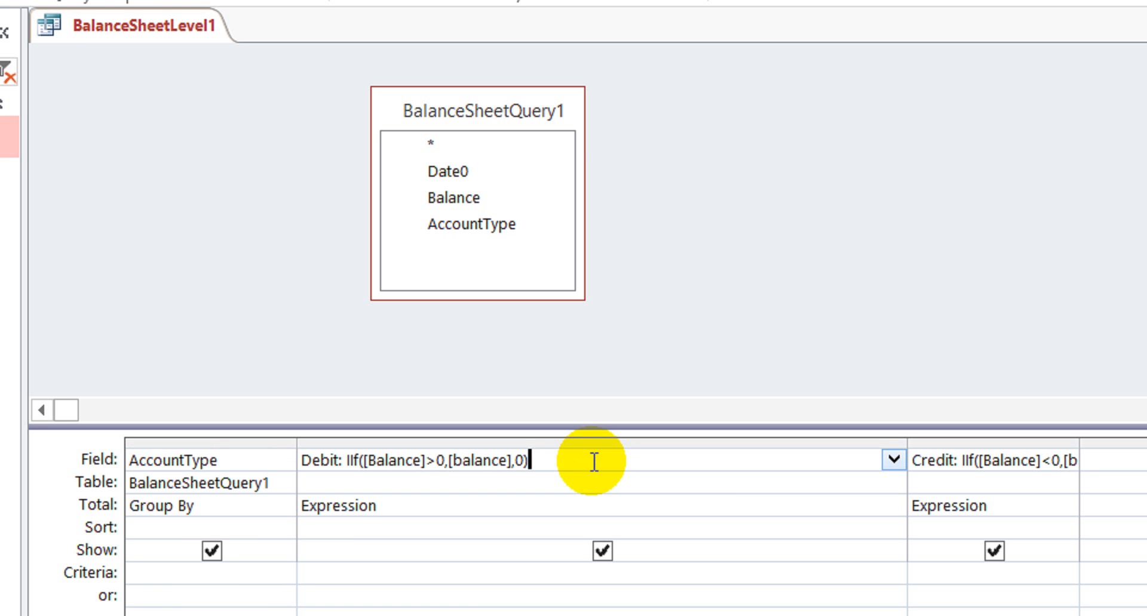
key(Down)
key(Down)
text(s)
key(Down)
key(Up)
key(Tab)
text(s)
key(Down)
key(Up)
key(Up)
key(Down)
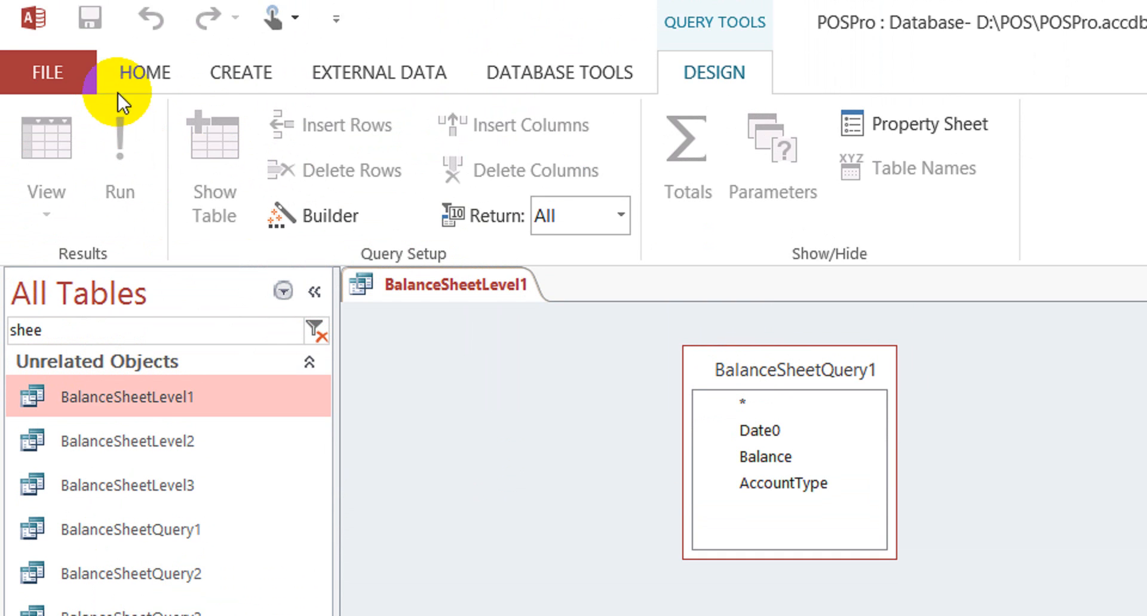
Show BalanceSheetLevel1 in Datasheet view with 30-10 as the Last Date
click(140, 78)
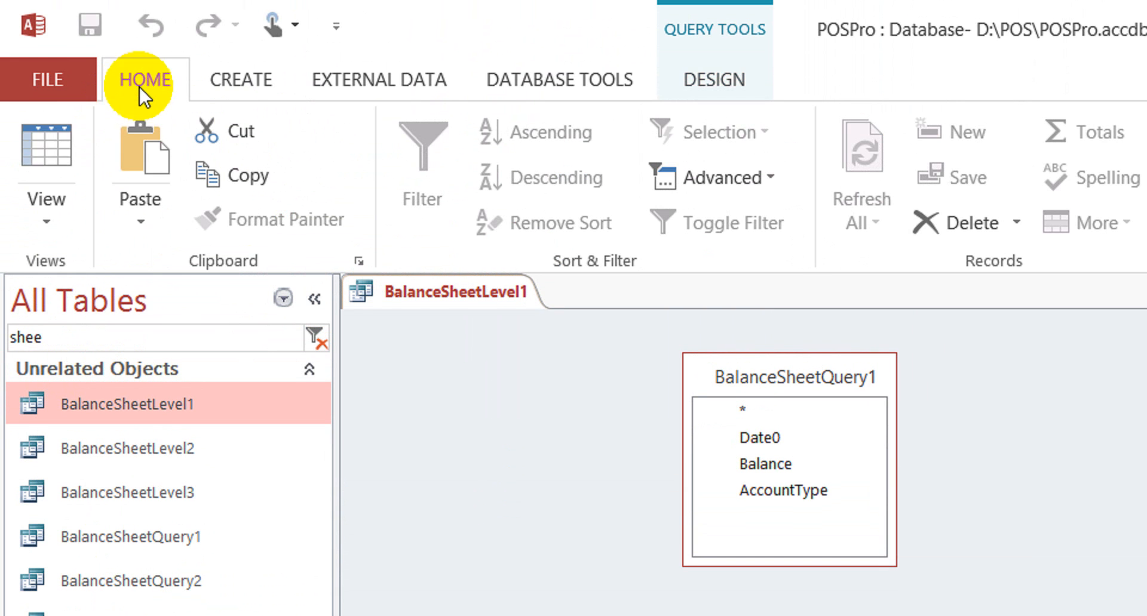
click(54, 132)
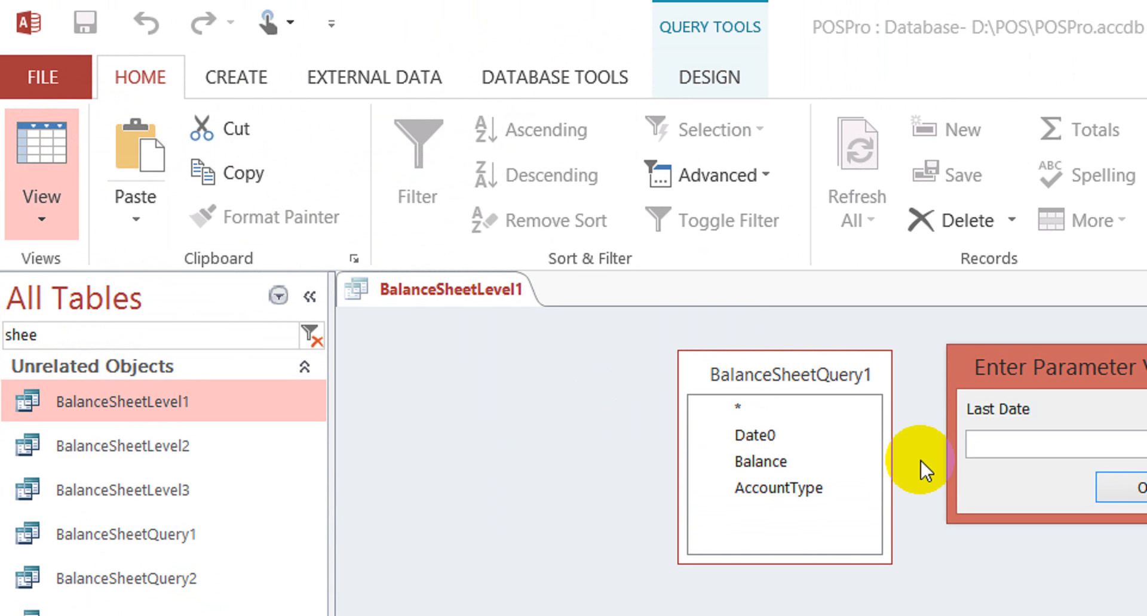
text(30-10)
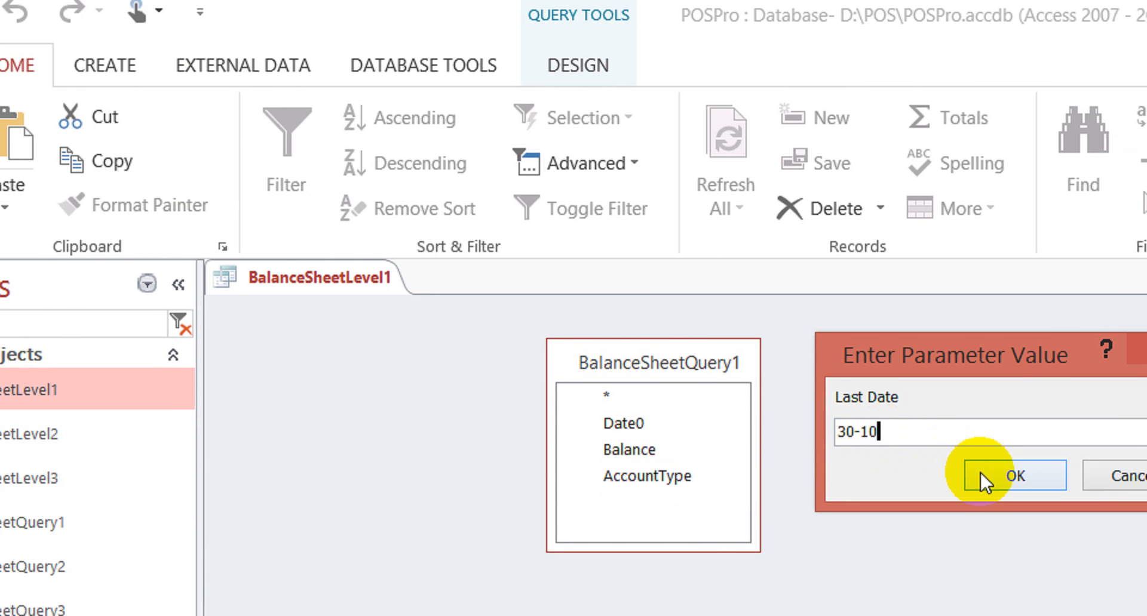
click(1036, 482)
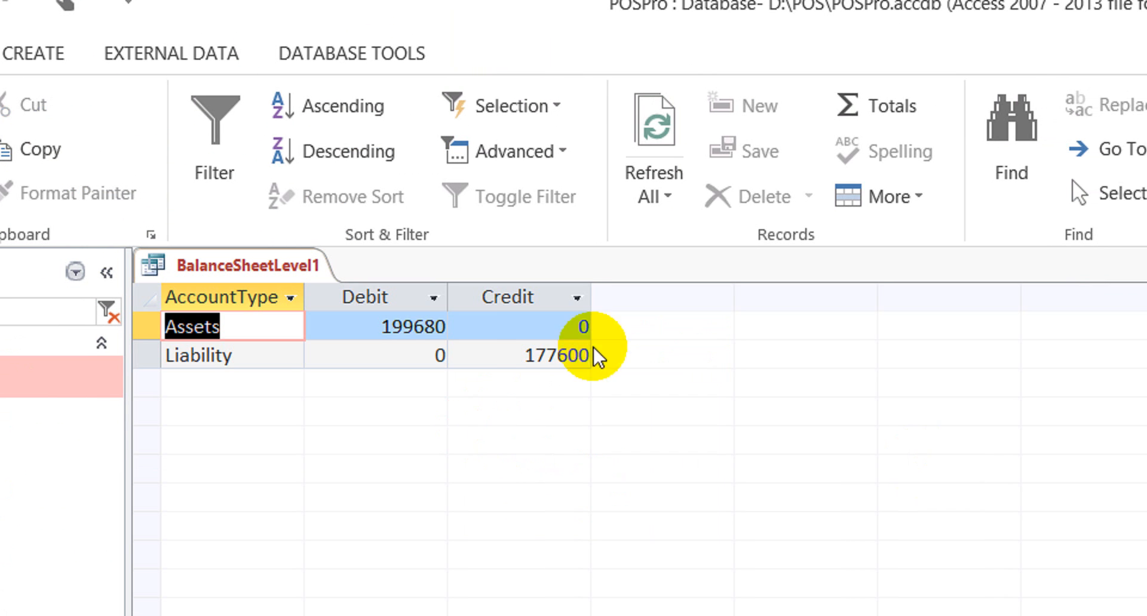
Close BalanceSheetLevel1, saving the changes to its design
right_click(239, 270)
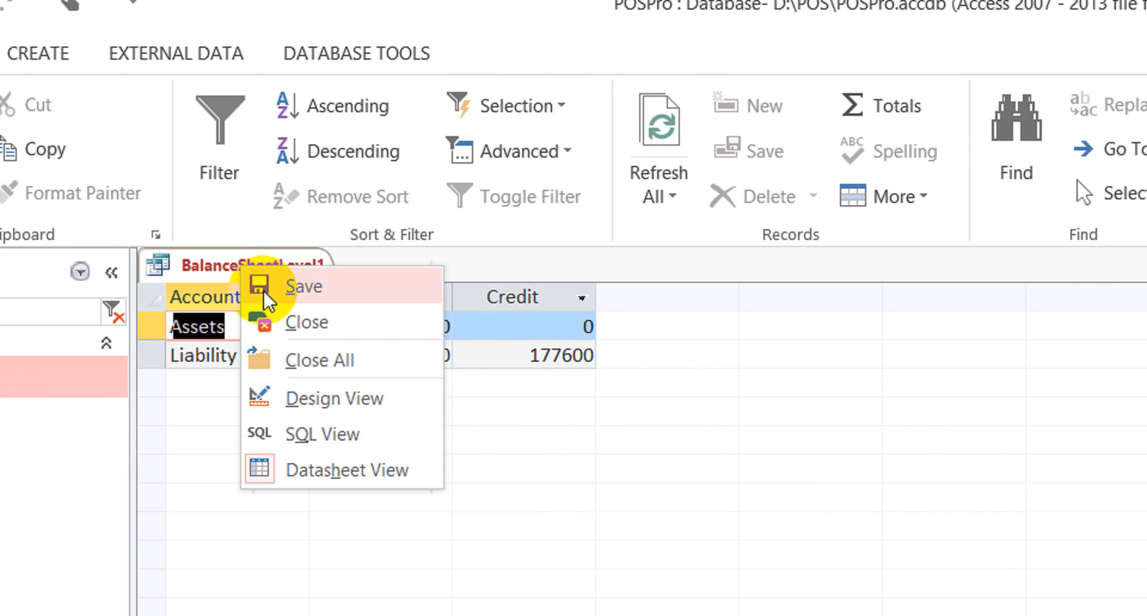
click(306, 323)
click(842, 519)
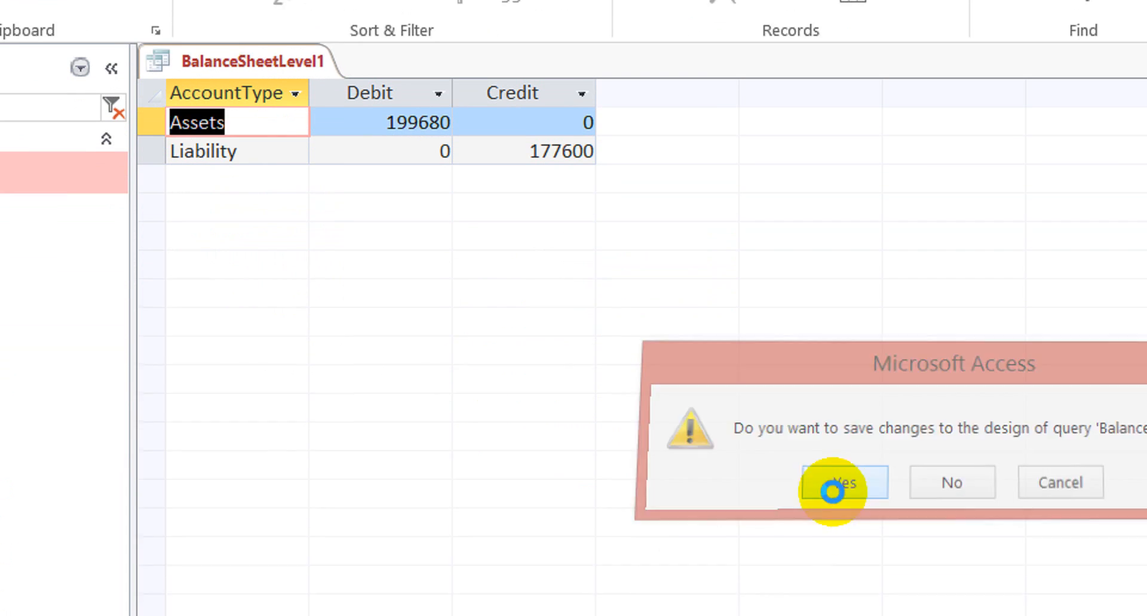
Try to run BalanceSheetLevel2 and open the query in Design view
double_click(153, 194)
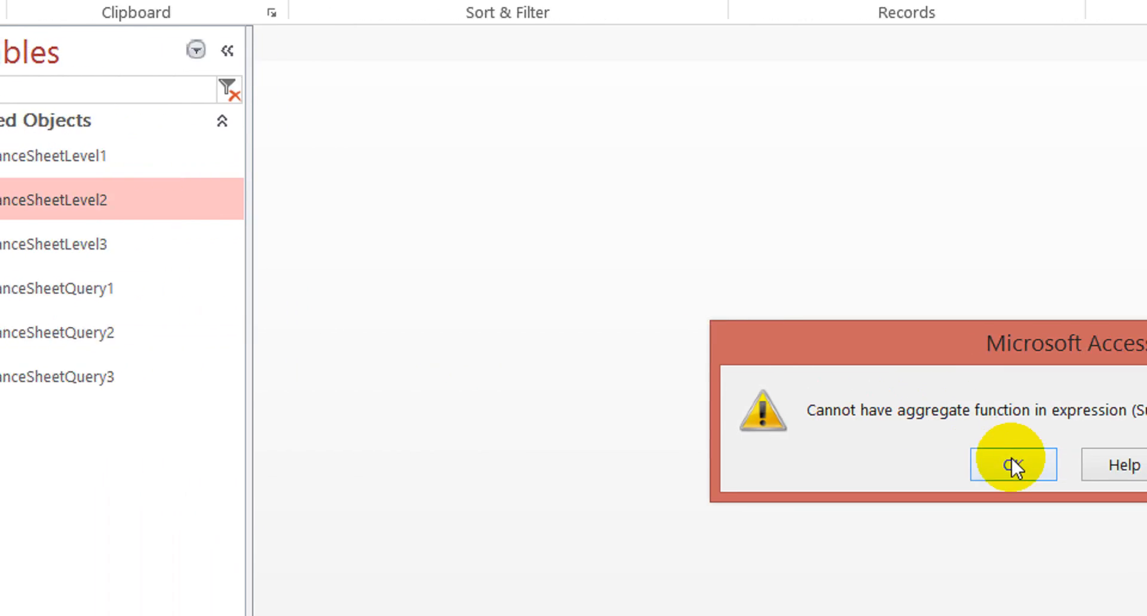
click(1013, 465)
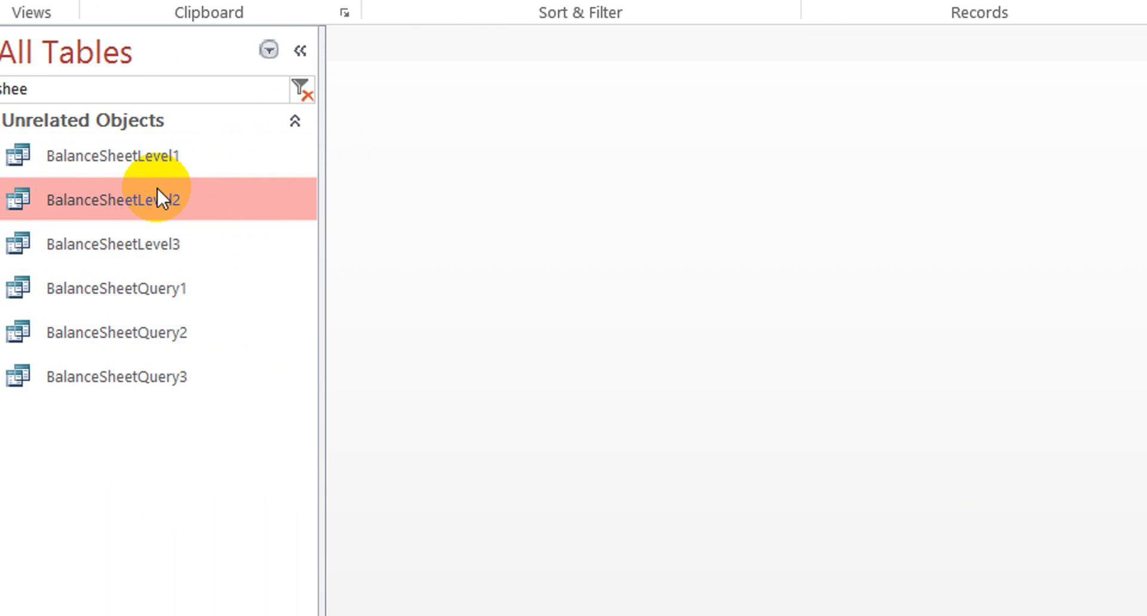
right_click(157, 189)
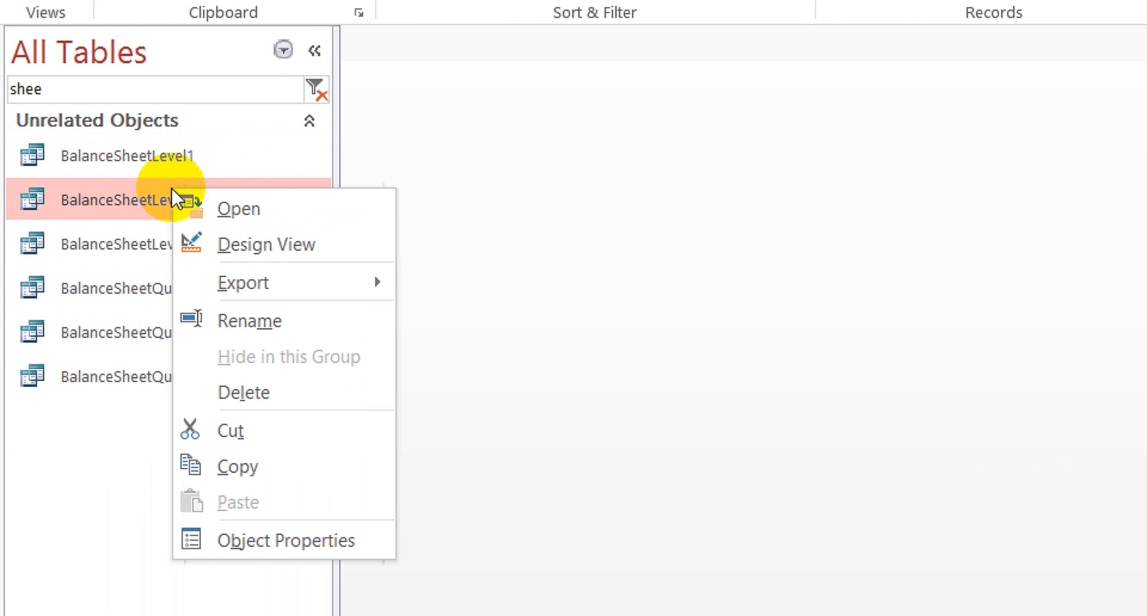
click(267, 251)
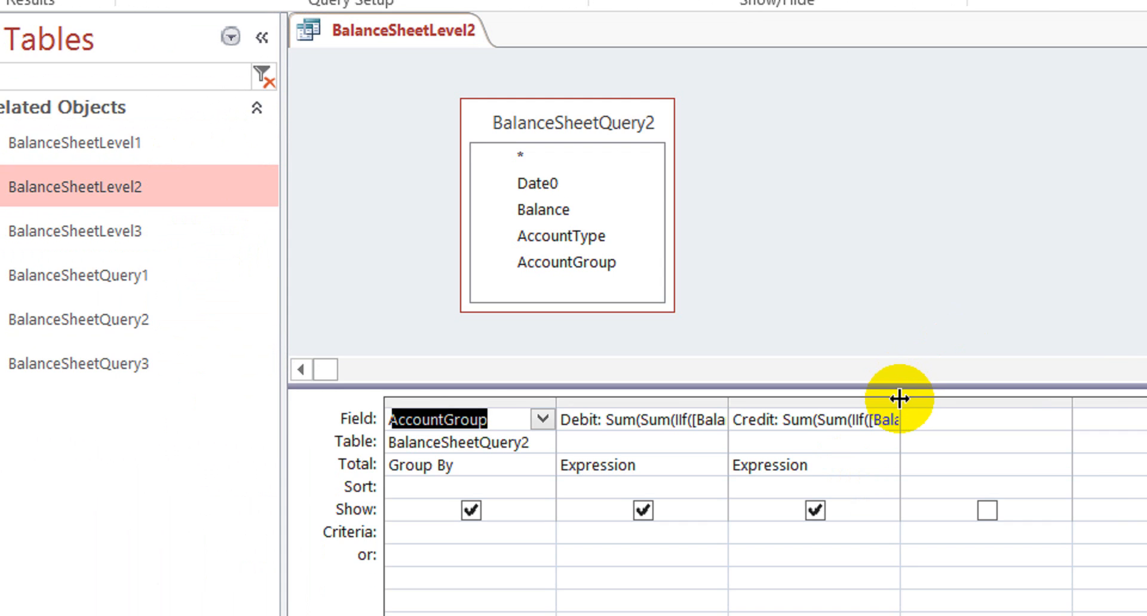
Widen the Credit column of BalanceSheetLevel2 and reduce its expression to IIf([Balance]<0,[balance]*-1,0) by removing both Sum functions
drag(899, 398, 1143, 399)
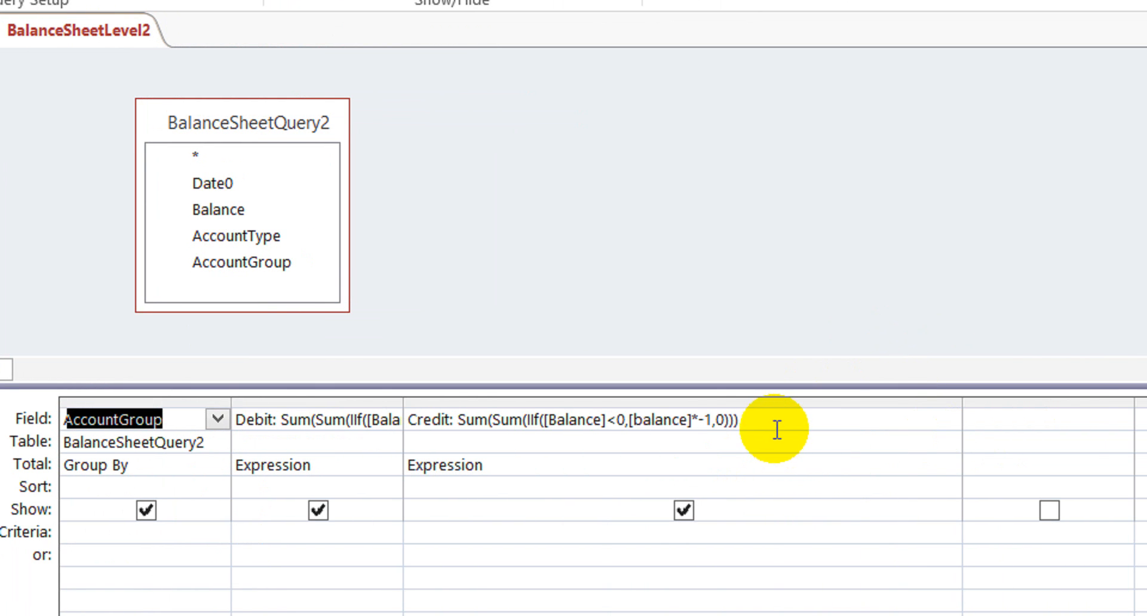
click(1099, 430)
key(Down)
key(Up)
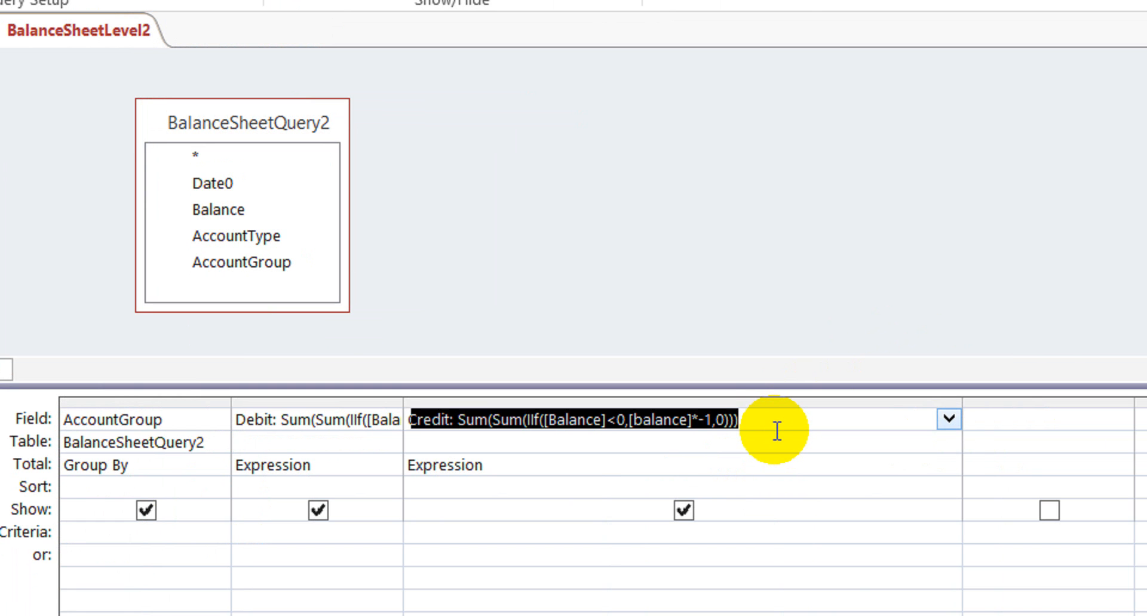
click(776, 430)
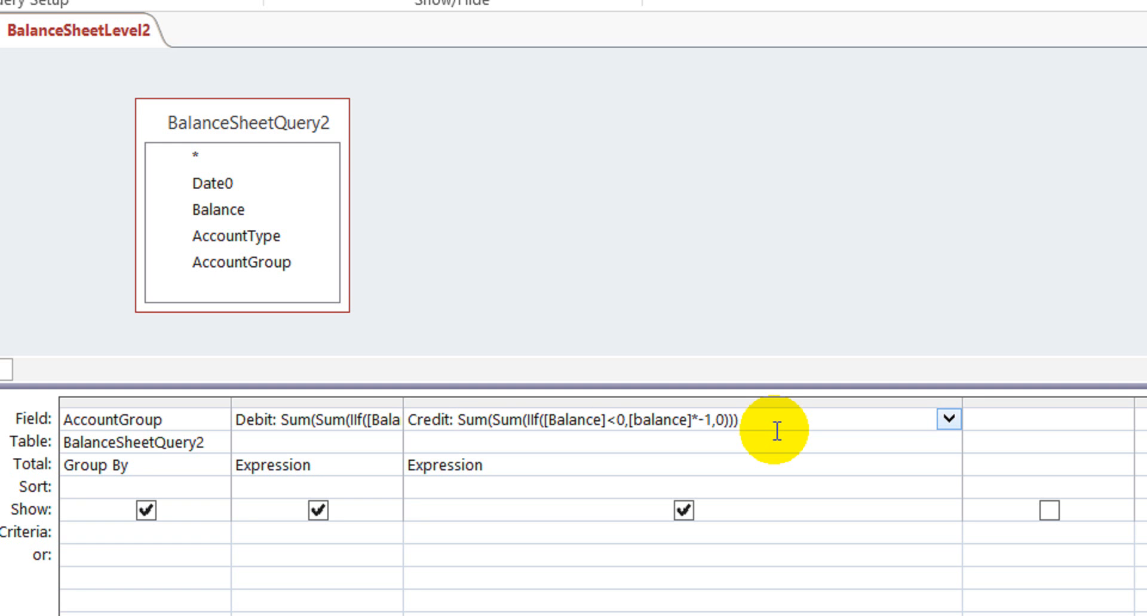
key(Delete)
key(Delete)
key(Delete)
key(Delete)
key(Delete)
key(Delete)
key(Delete)
key(Delete)
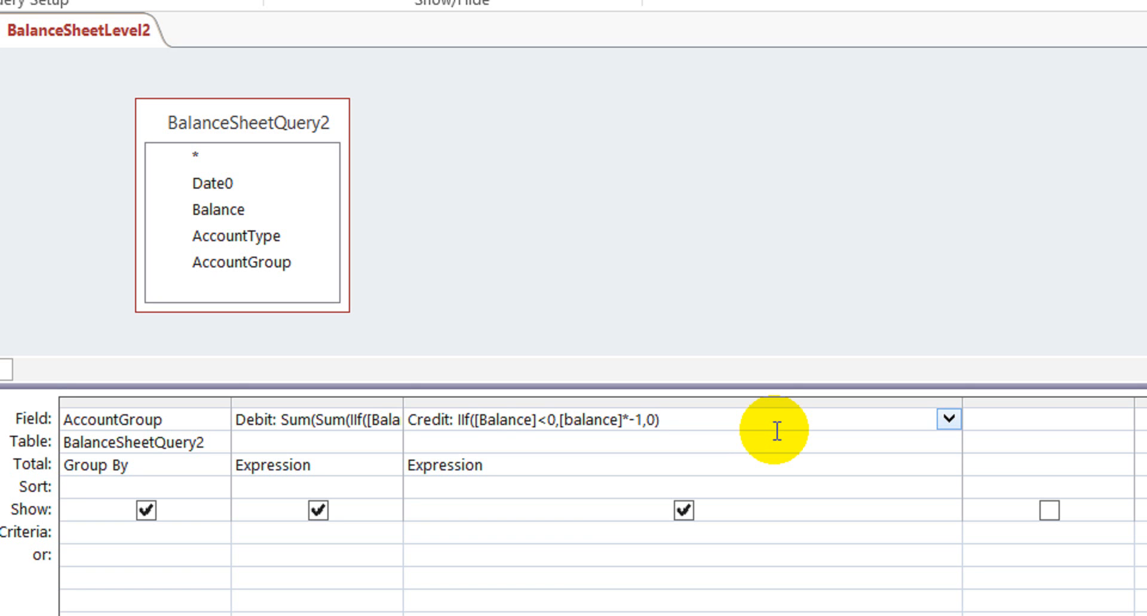
key(Down)
key(Up)
Remove both Sum functions from the Debit expression of BalanceSheetLevel2, leaving IIf([Balance]>0,[balance],0)
key(shift+Tab)
key(F2)
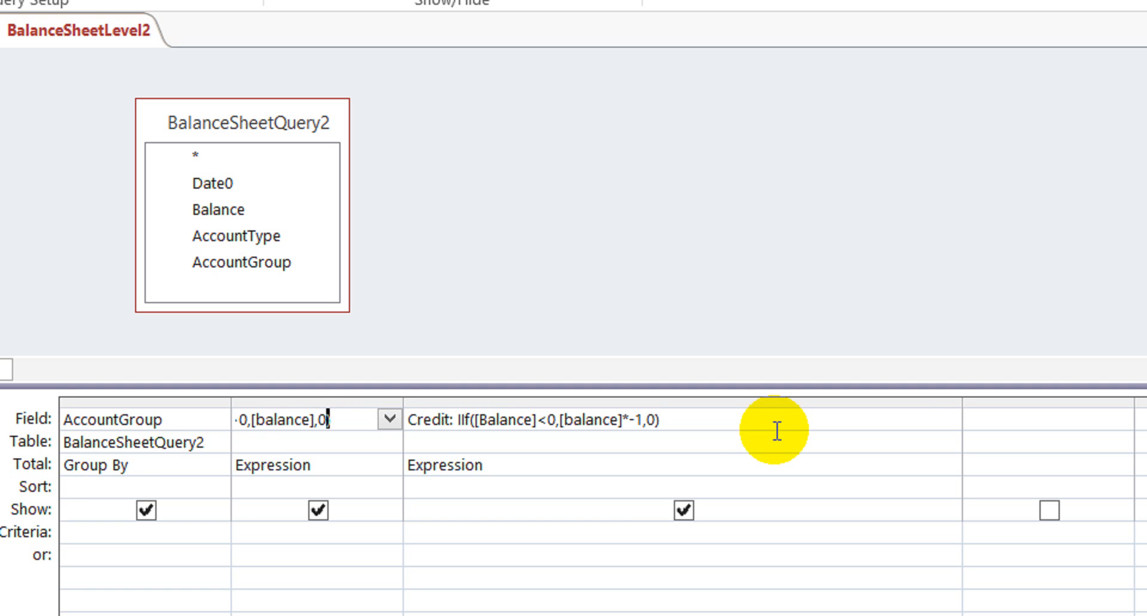
key(Left)
key(Left)
key(Left)
key(Left)
key(Left)
key(Left)
key(Left)
key(Left)
key(Left)
key(Left)
key(Left)
key(Left)
key(Left)
key(Left)
key(Left)
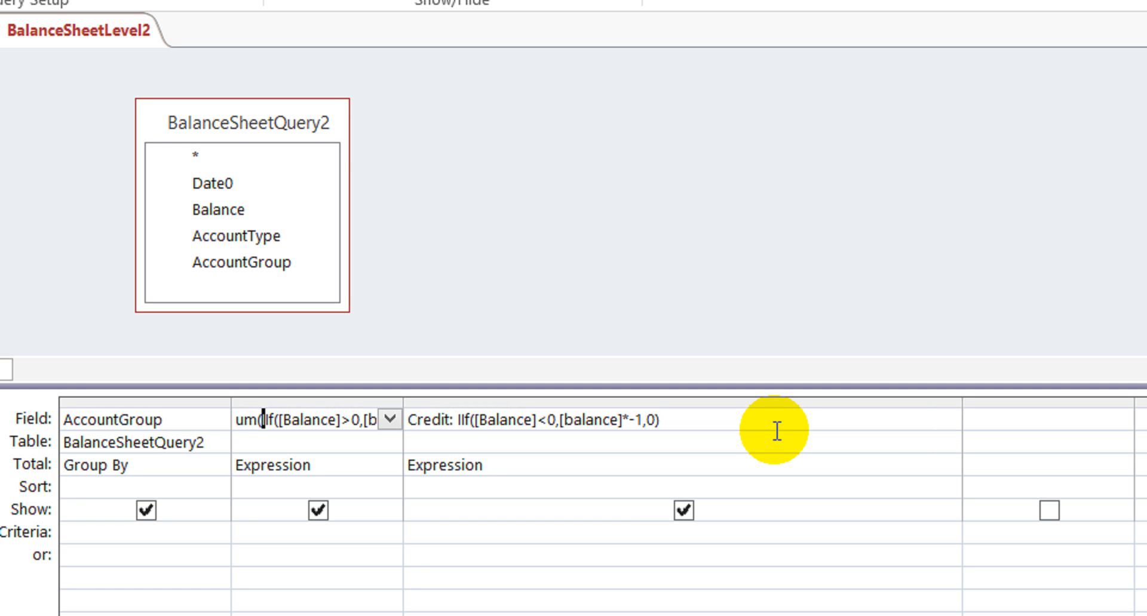
text(Sum(Sum(IIf([)
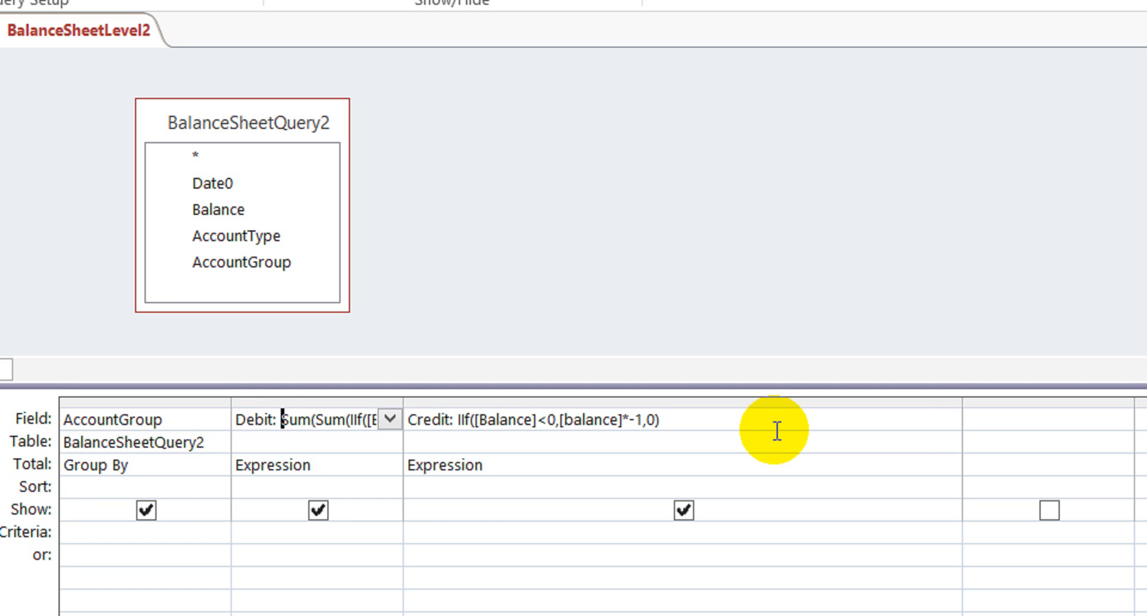
key(Delete)
key(Delete)
key(Delete)
key(Delete)
key(Delete)
key(Delete)
key(Delete)
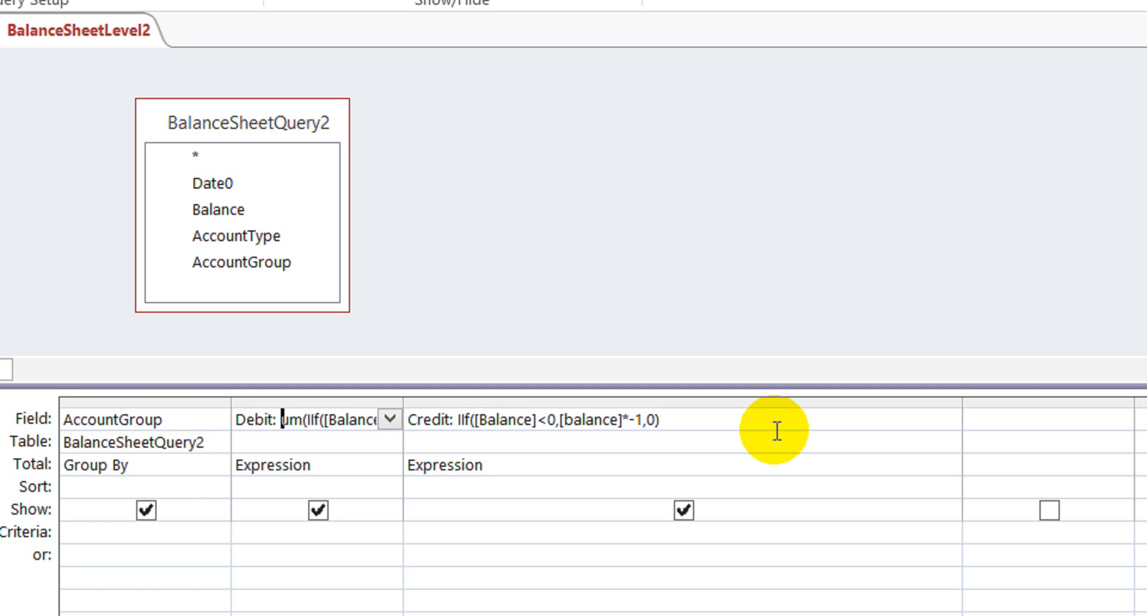
key(Delete)
key(Down)
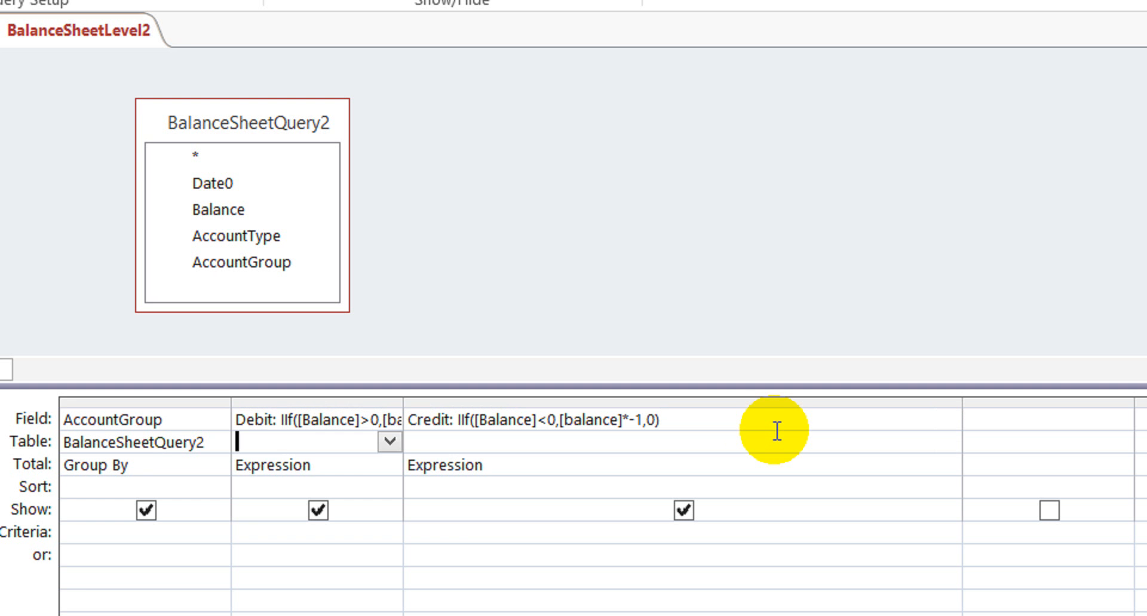
Set the Total of the Debit and Credit columns in BalanceSheetLevel2 to Sum
key(Down)
text(sum)
key(Down)
key(Up)
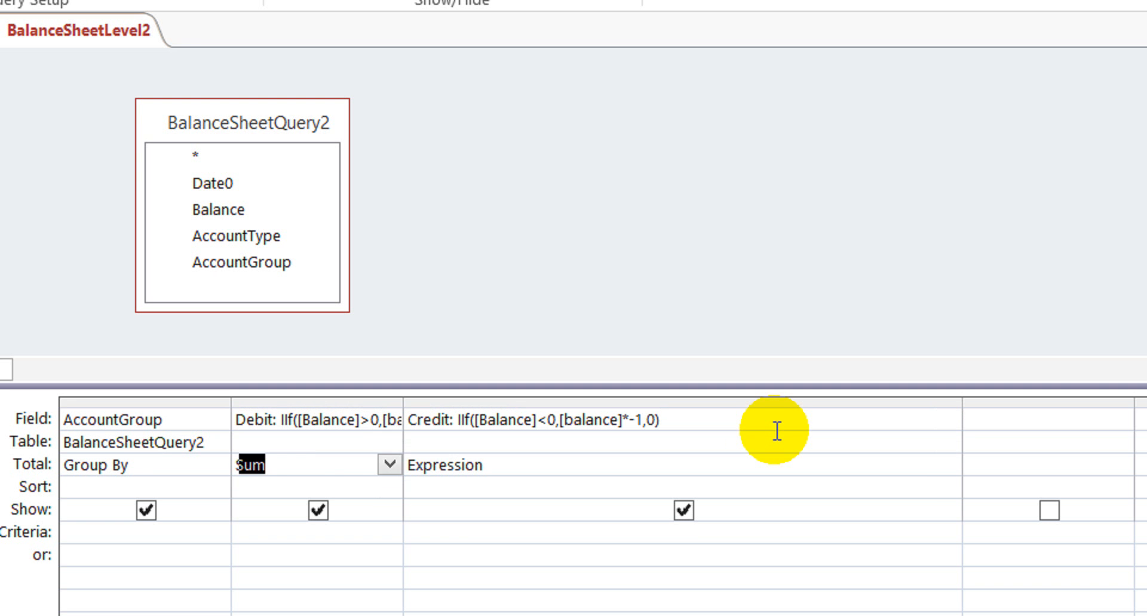
key(Right)
text(sum)
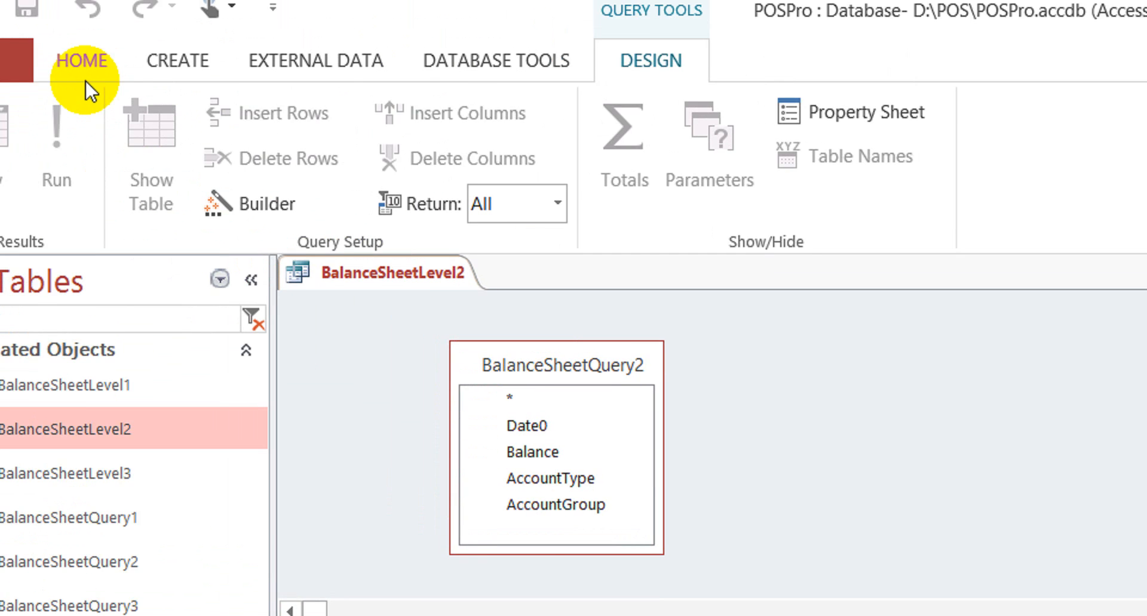
Show BalanceSheetLevel2 in Datasheet view with 30-10 as the Last Date
click(80, 64)
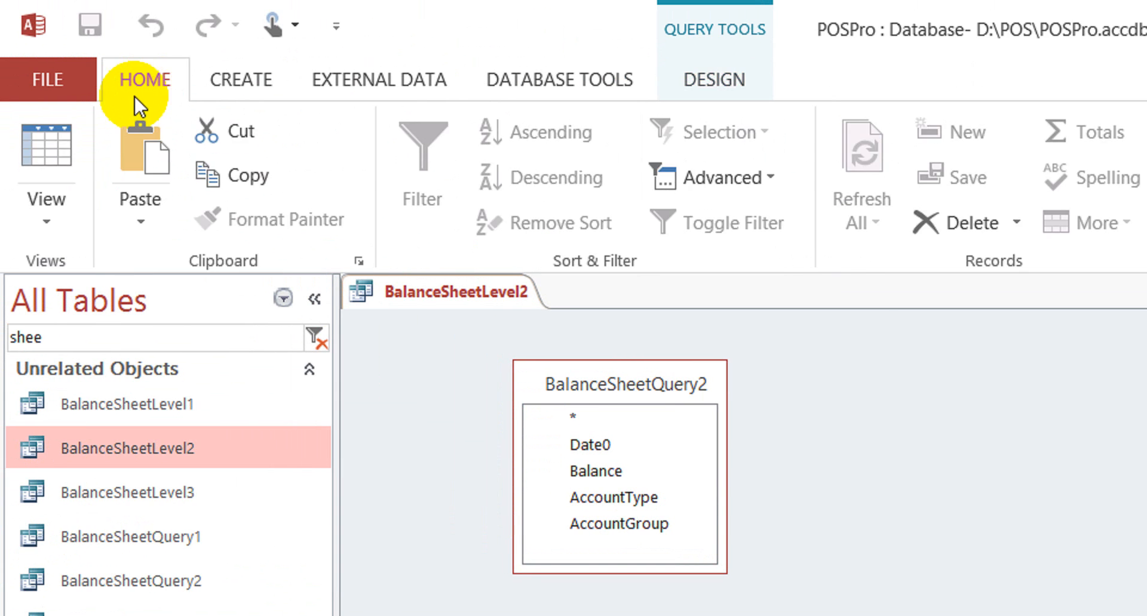
click(51, 151)
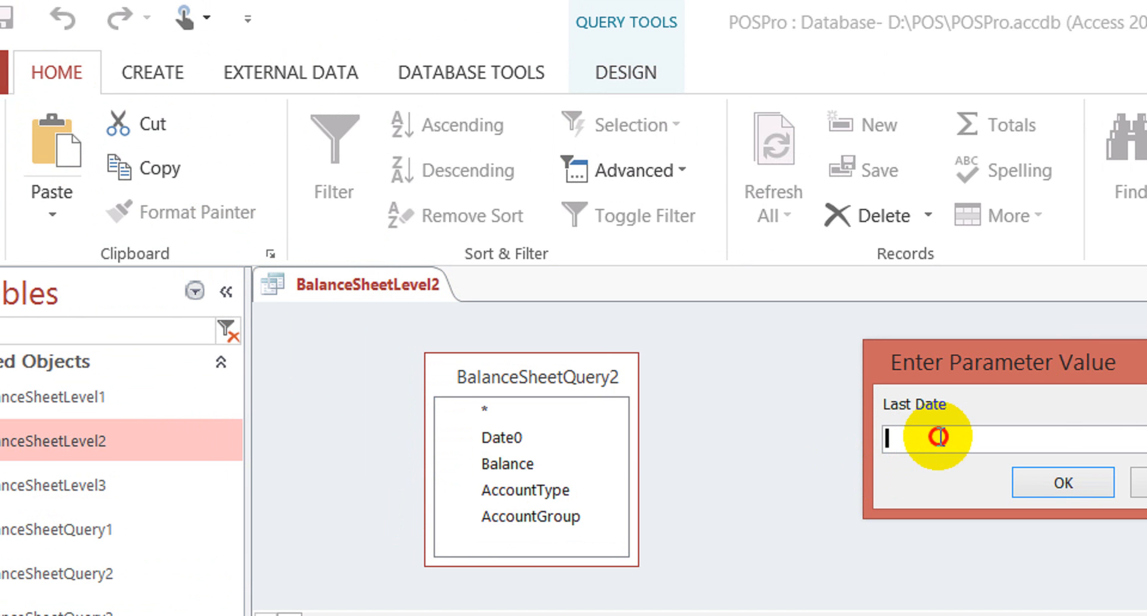
text(30-10)
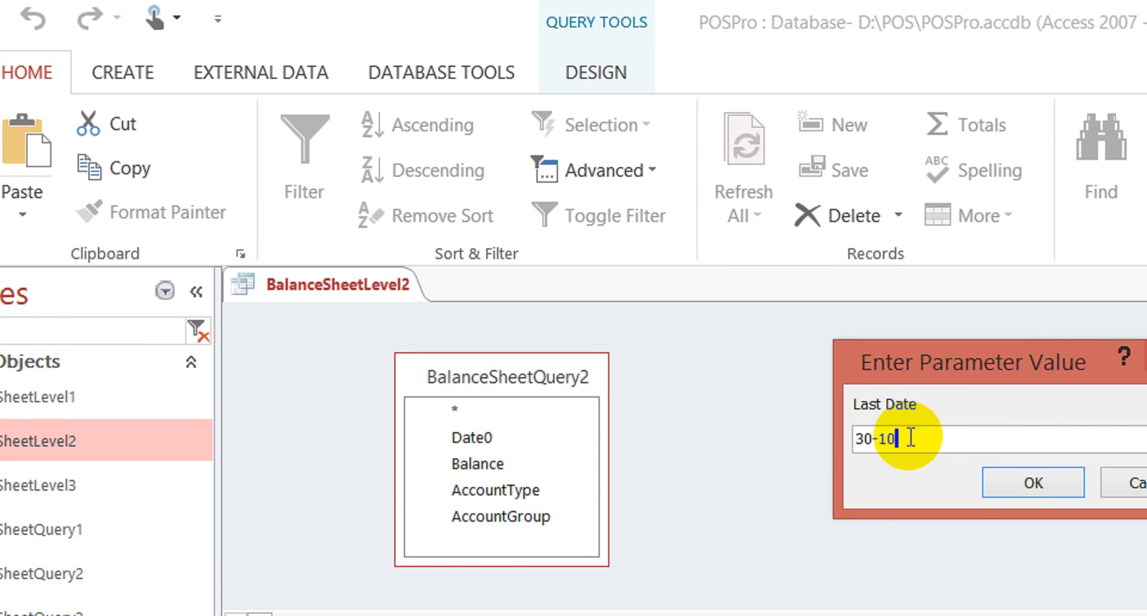
click(1023, 481)
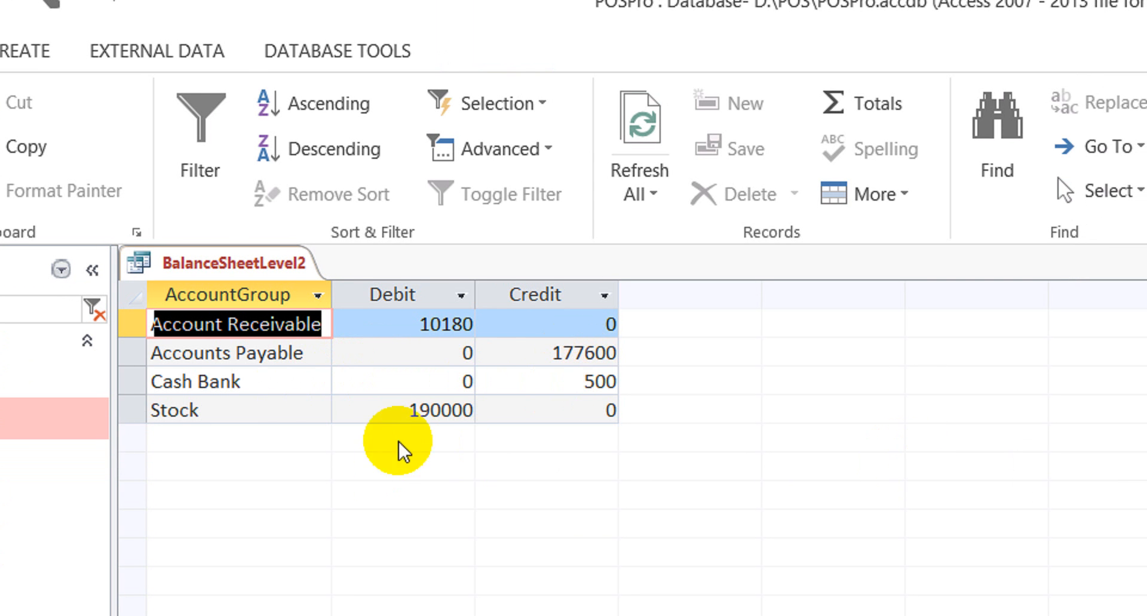
Close BalanceSheetLevel2, saving the changes to its design
right_click(239, 266)
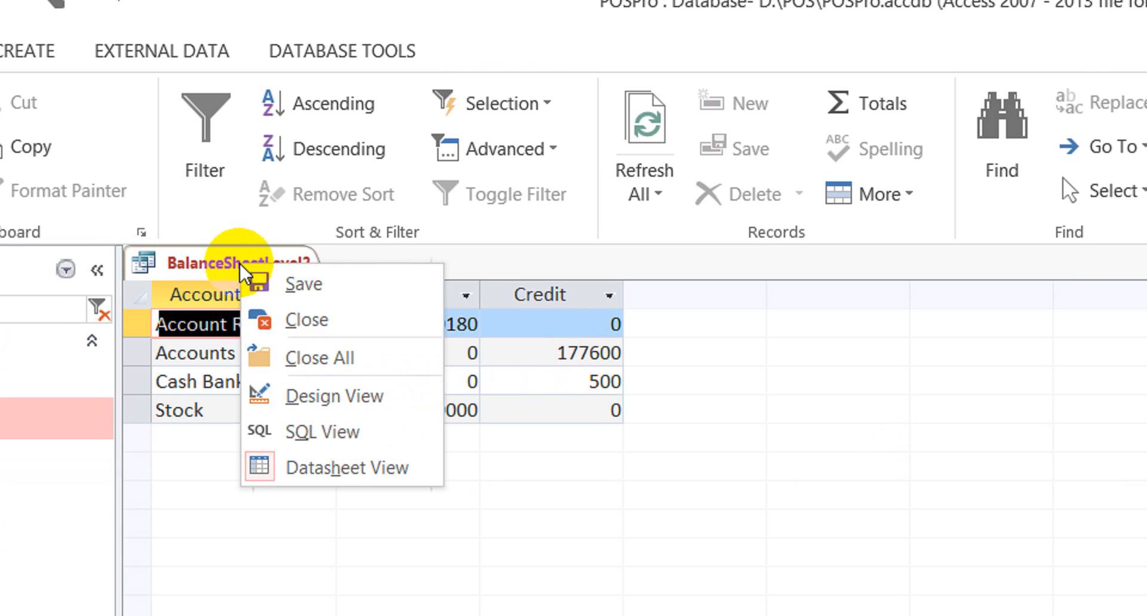
click(305, 320)
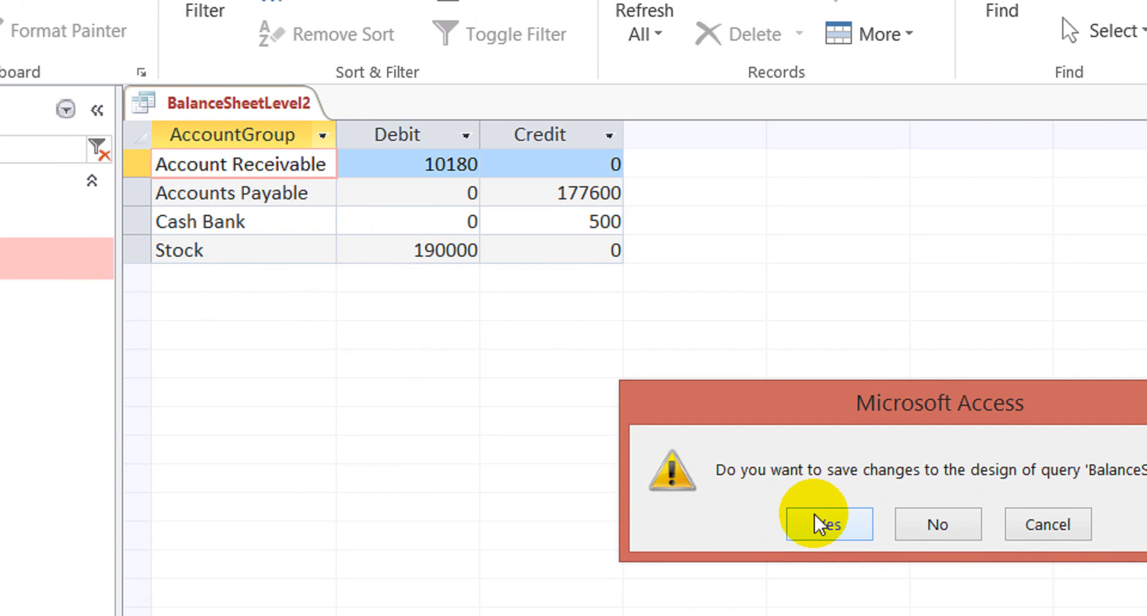
click(804, 485)
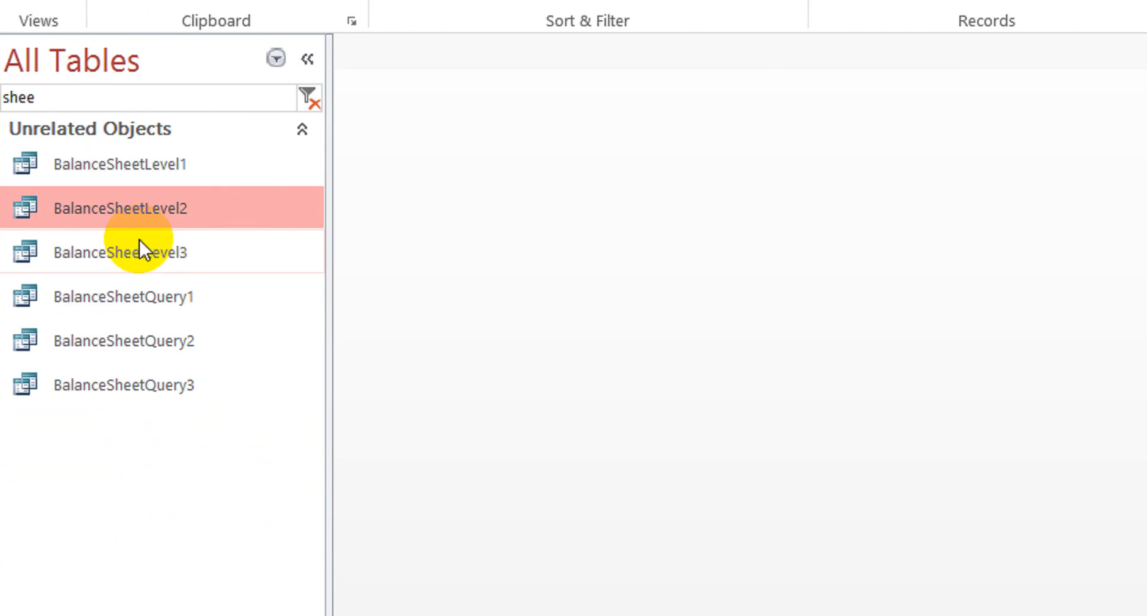
Try to run BalanceSheetLevel3 and open the query in Design view
click(136, 244)
right_click(135, 240)
click(206, 261)
click(1079, 473)
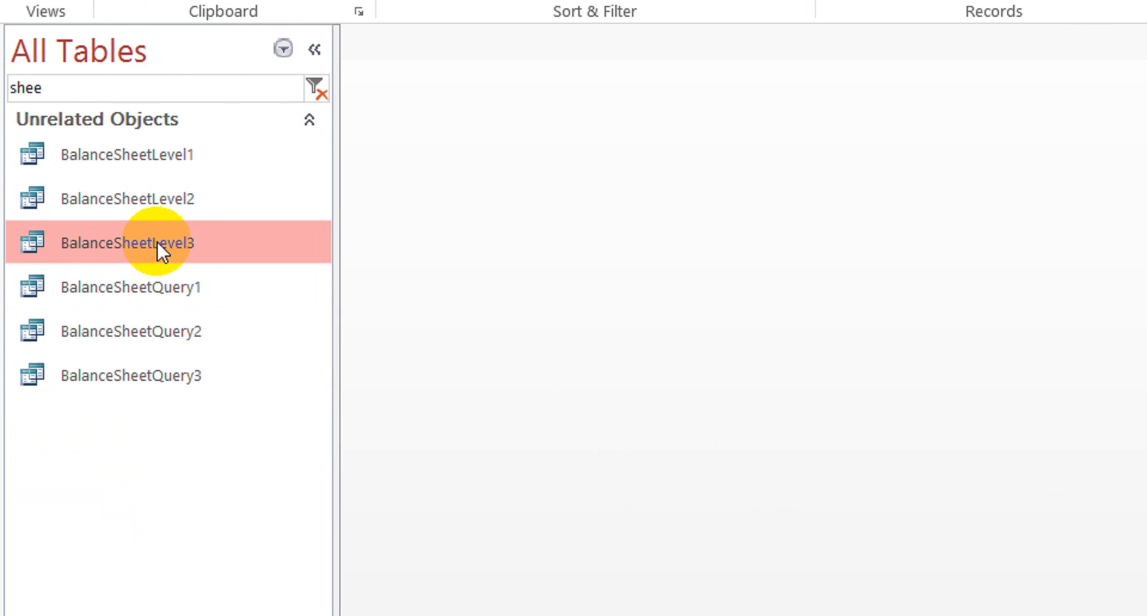
right_click(157, 238)
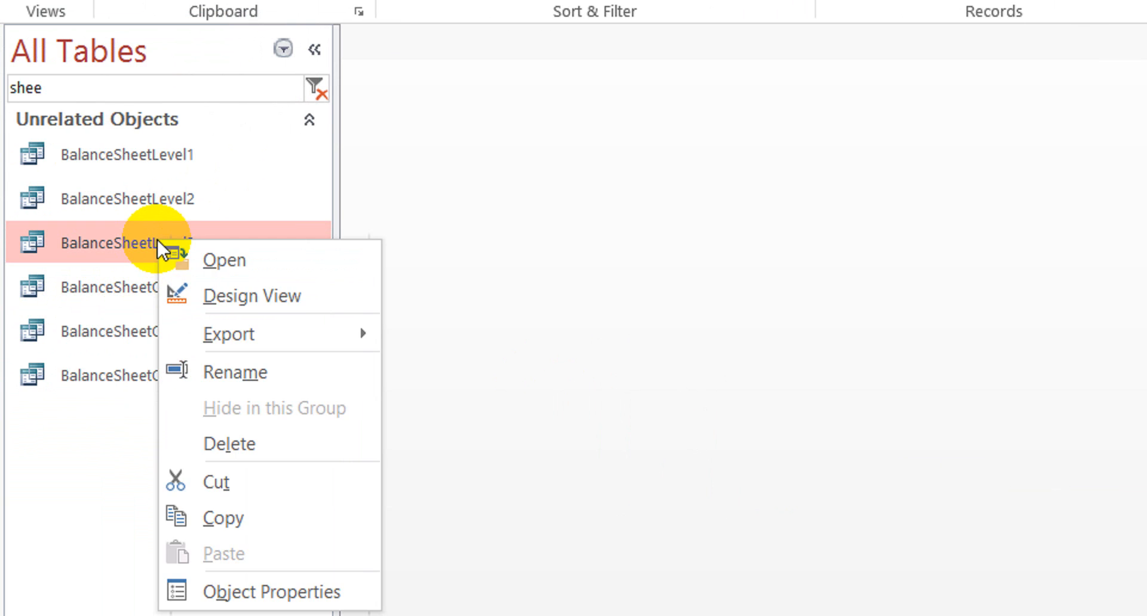
click(260, 285)
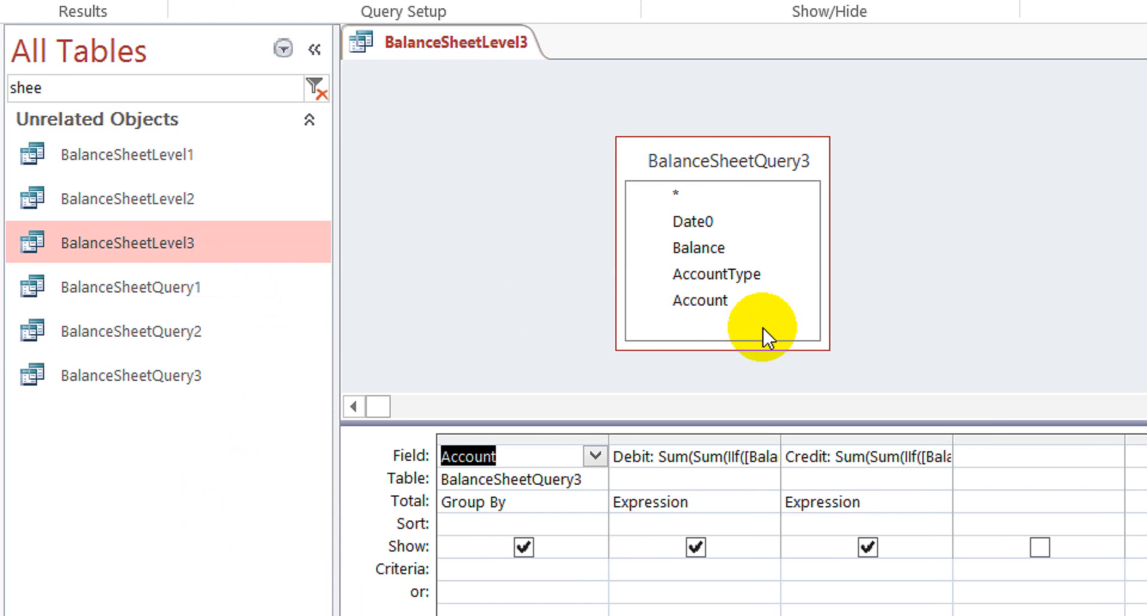
Widen the Debit and Credit columns of BalanceSheetLevel3 and reduce the Debit expression to IIf([Balance]>0,[balance],0)
drag(888, 438, 1146, 457)
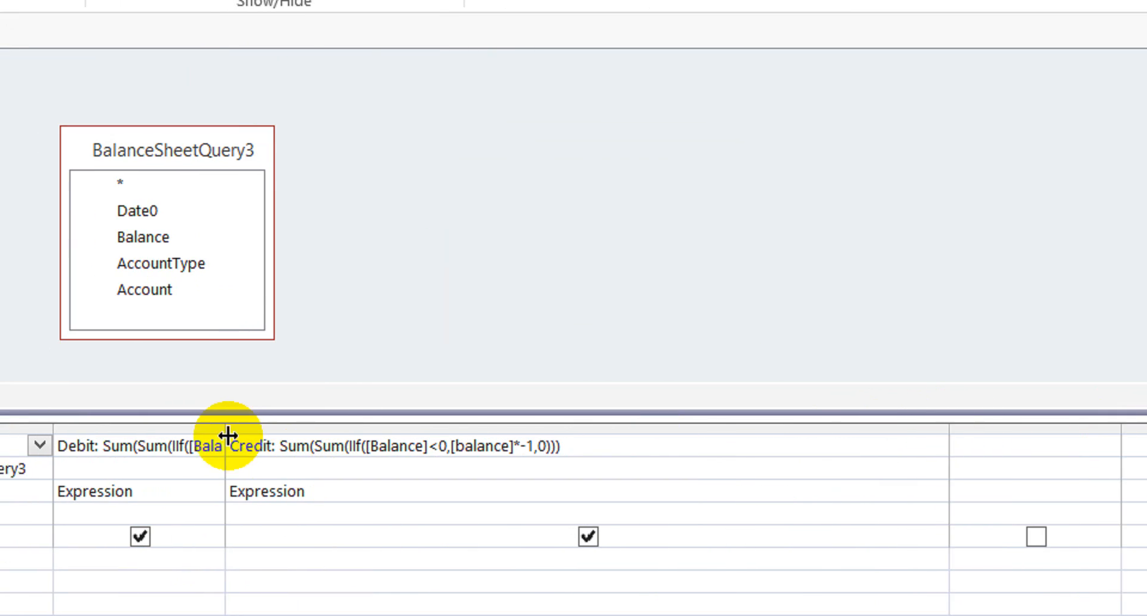
drag(225, 430, 566, 429)
click(410, 448)
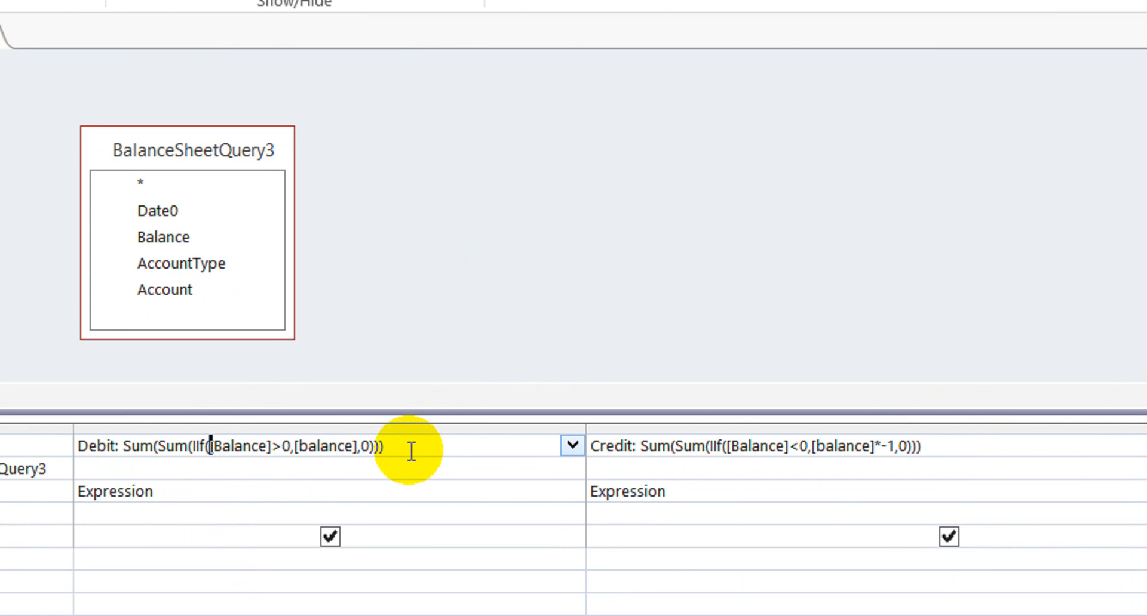
key(Delete)
key(Delete)
key(Delete)
key(Delete)
key(Delete)
key(Delete)
key(Delete)
key(Delete)
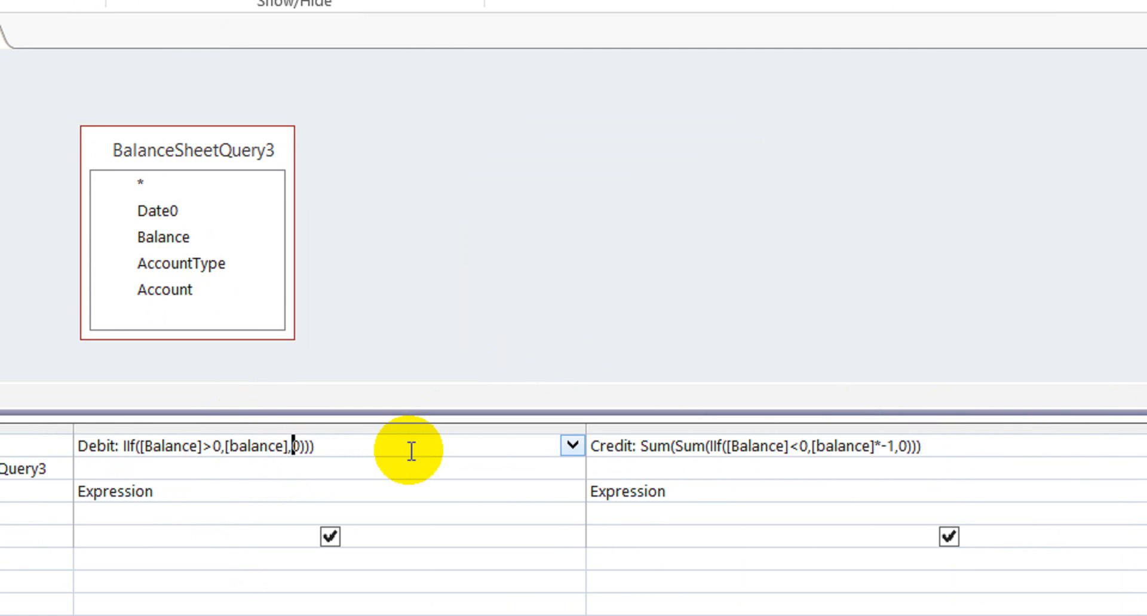
key(Down)
key(Up)
Remove both Sum functions from the Credit expression of BalanceSheetLevel3, leaving IIf([Balance]<0,[balance]*-1,0)
key(Tab)
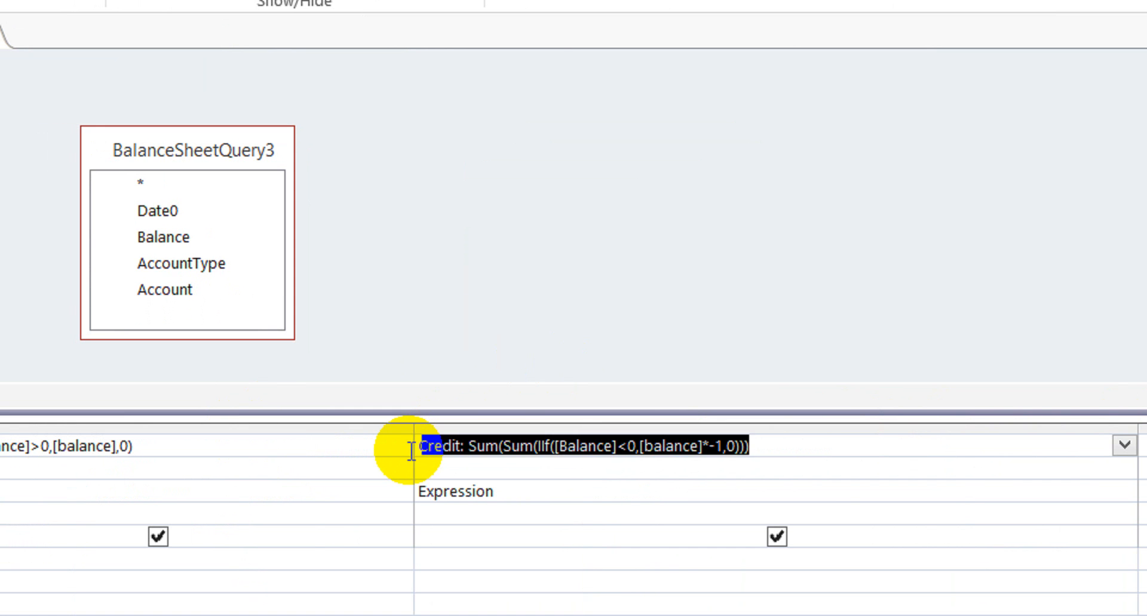
key(F2)
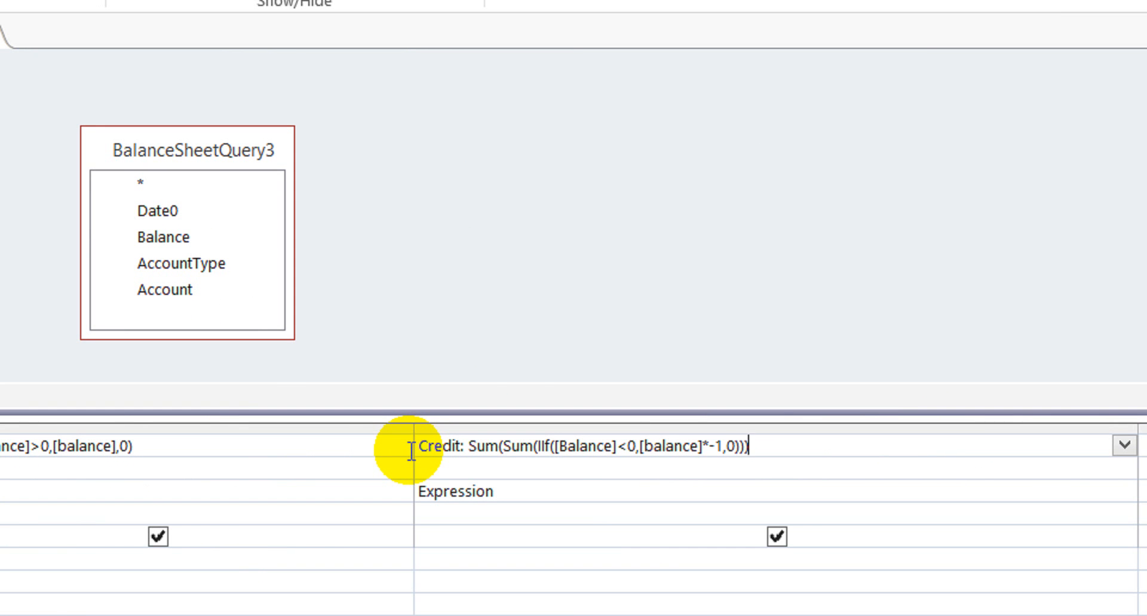
key(BackSpace)
key(Delete)
key(Delete)
key(Delete)
key(Delete)
key(Delete)
key(Delete)
key(Delete)
key(Delete)
Set the Total of the Credit and Debit columns in BalanceSheetLevel3 to Sum
key(Down)
key(Down)
text(sum)
key(Down)
key(Up)
key(Left)
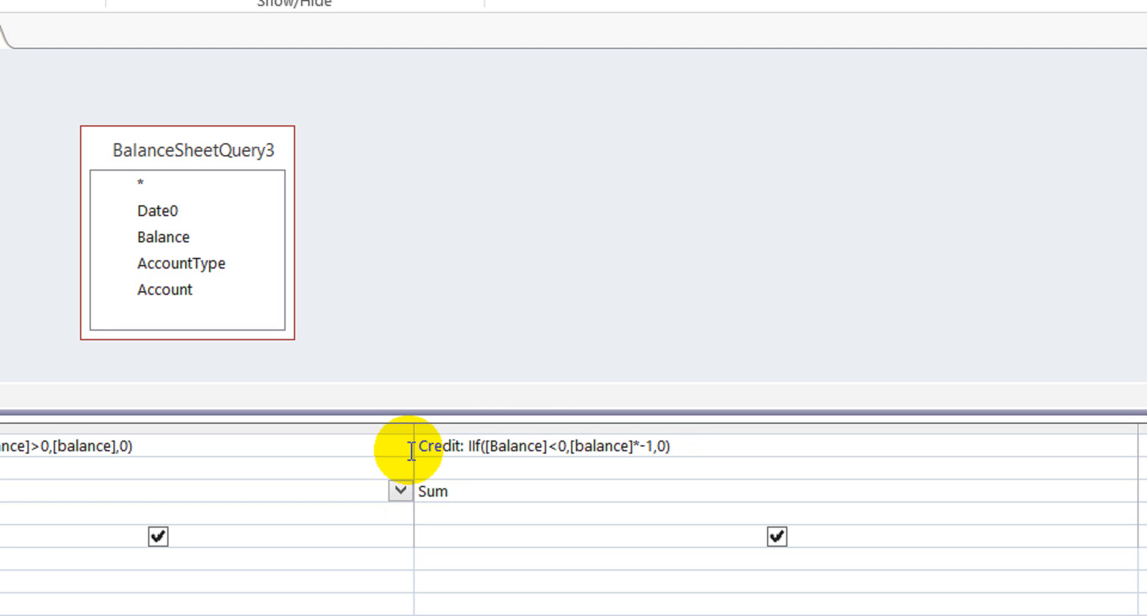
key(Up)
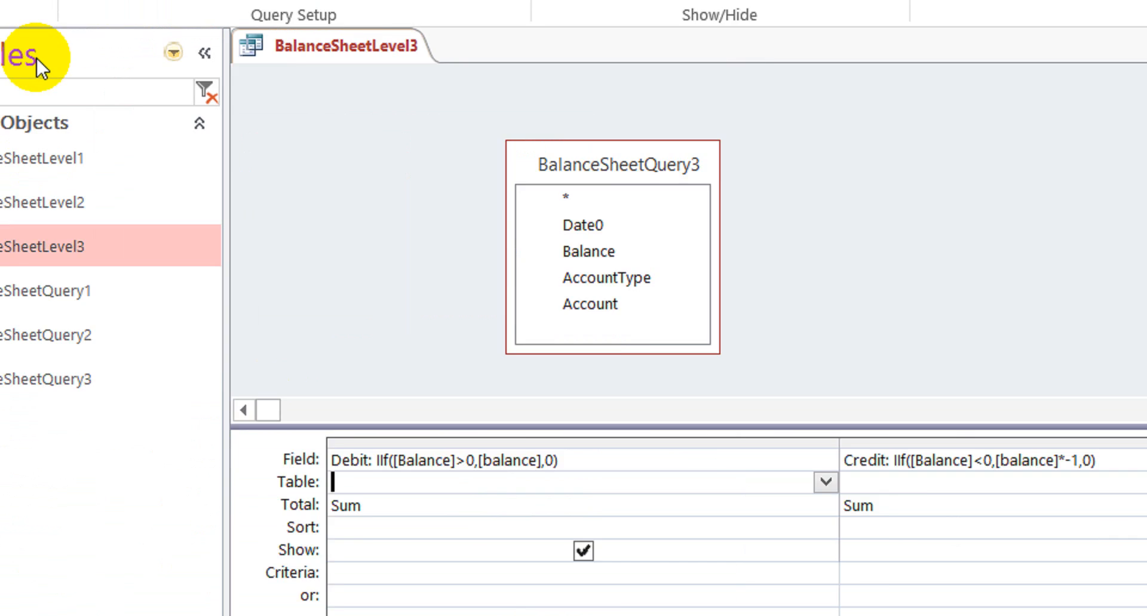
Show BalanceSheetLevel3 in Datasheet view with 30-10 as the Last Date
click(141, 67)
click(48, 153)
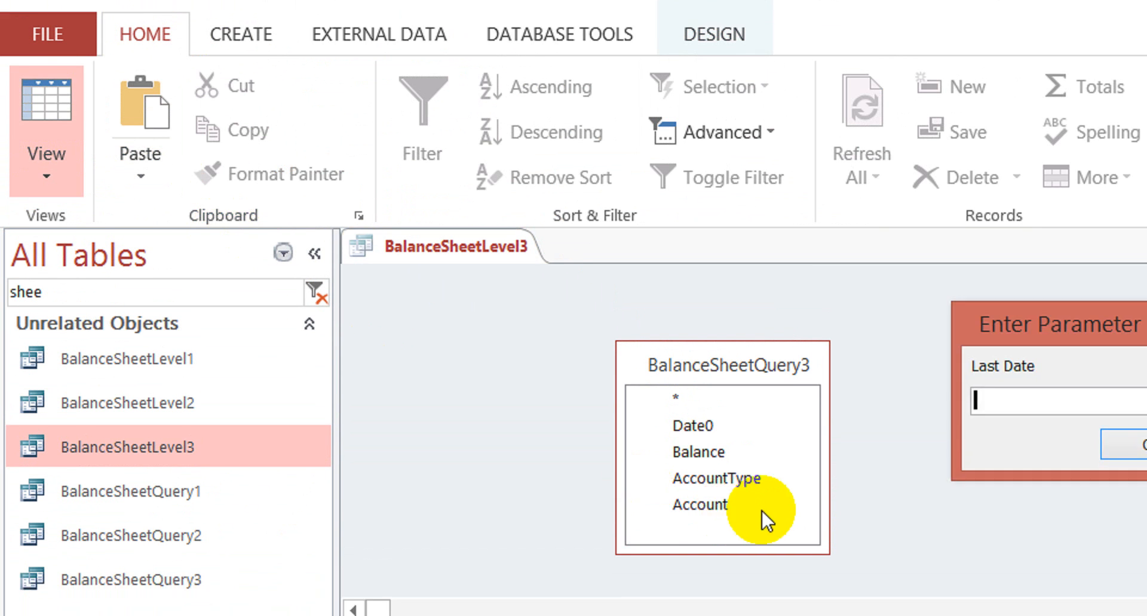
text(30-0)
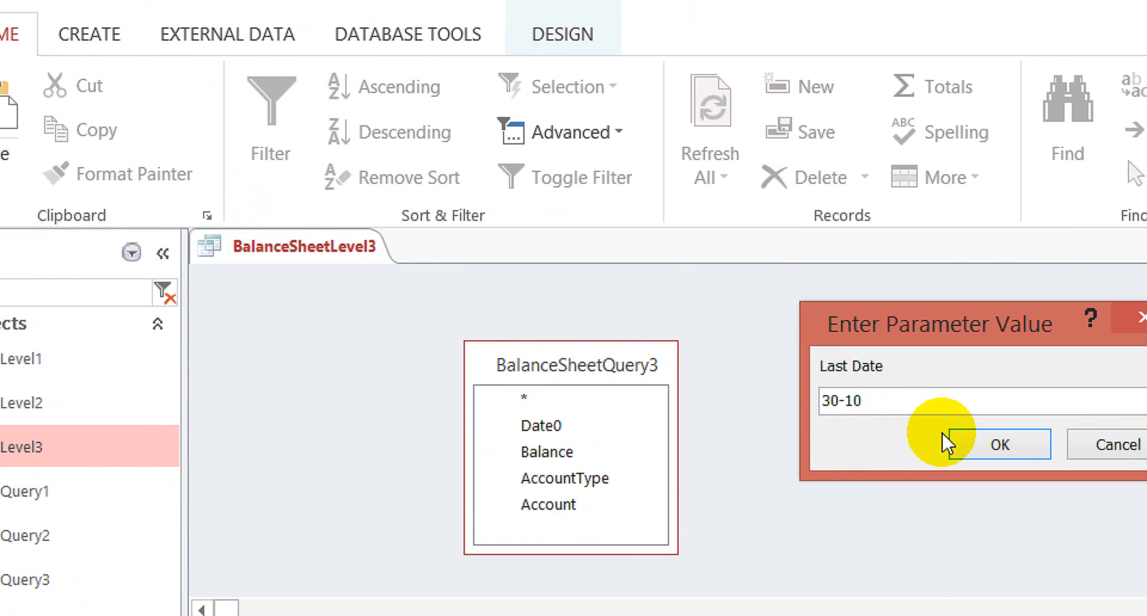
click(1014, 445)
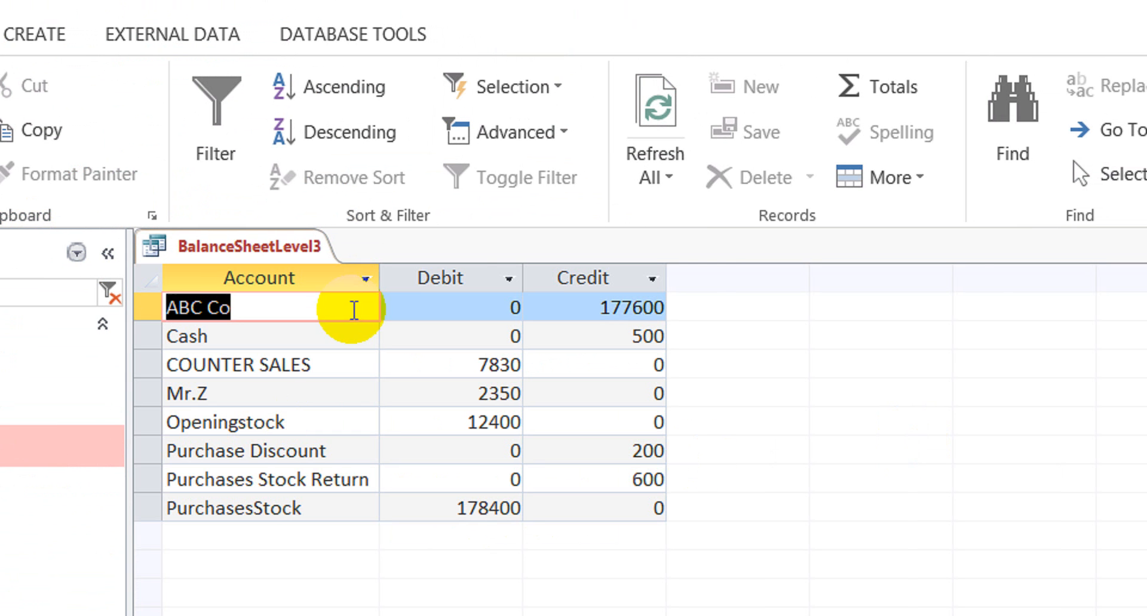
Close BalanceSheetLevel3 and save the changes to its query design
right_click(281, 245)
click(331, 293)
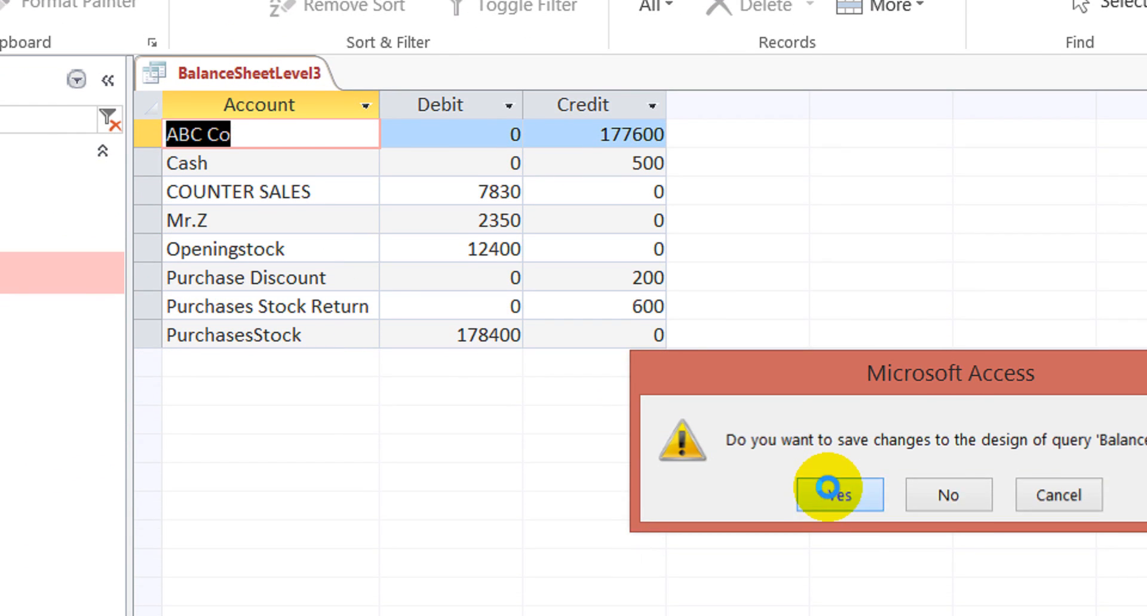
click(842, 615)
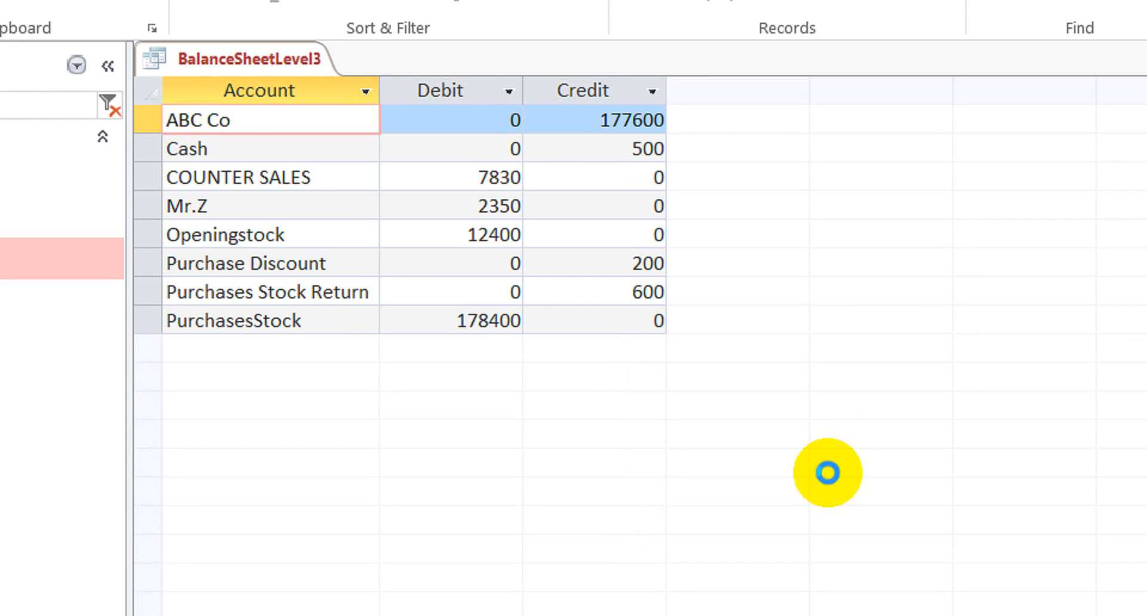
Run the BalanceSheetLevel1 query with 30-10 as the Last Date
double_click(39, 167)
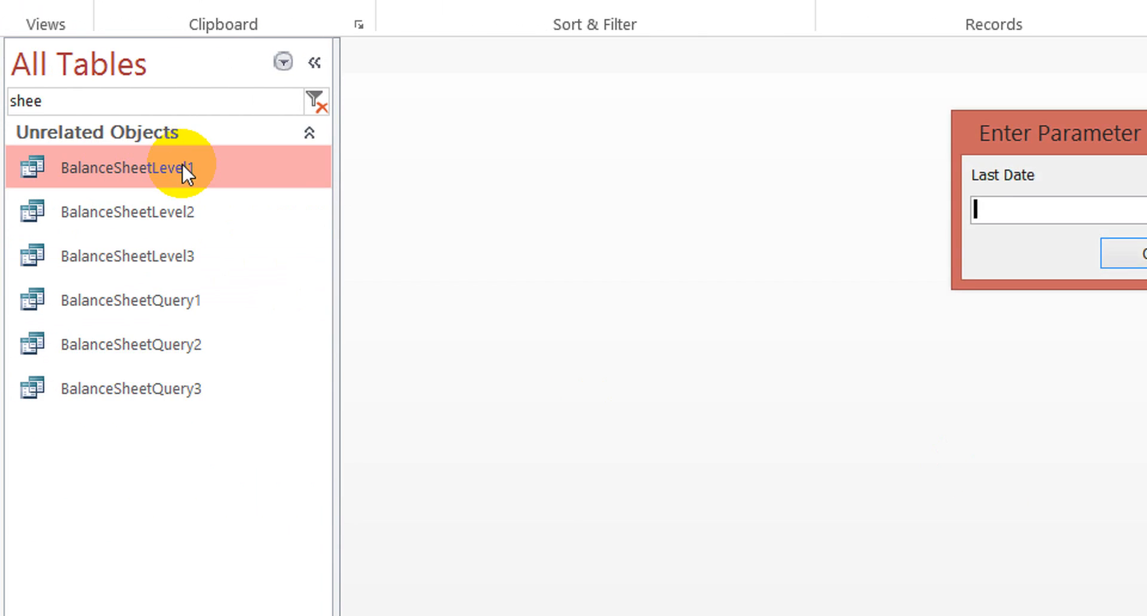
text(30-10)
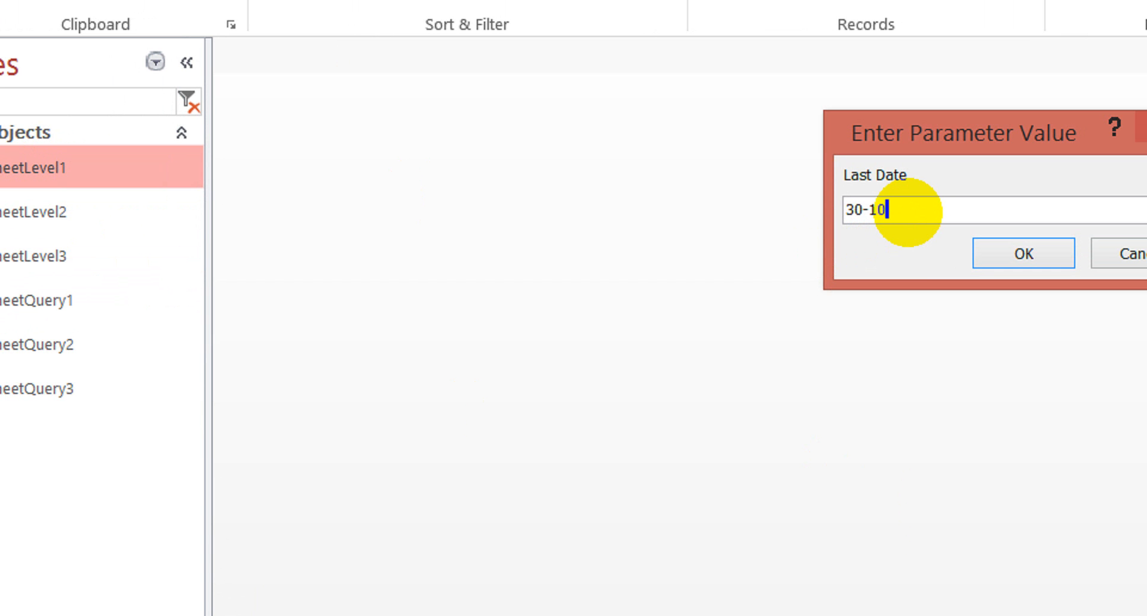
key(Return)
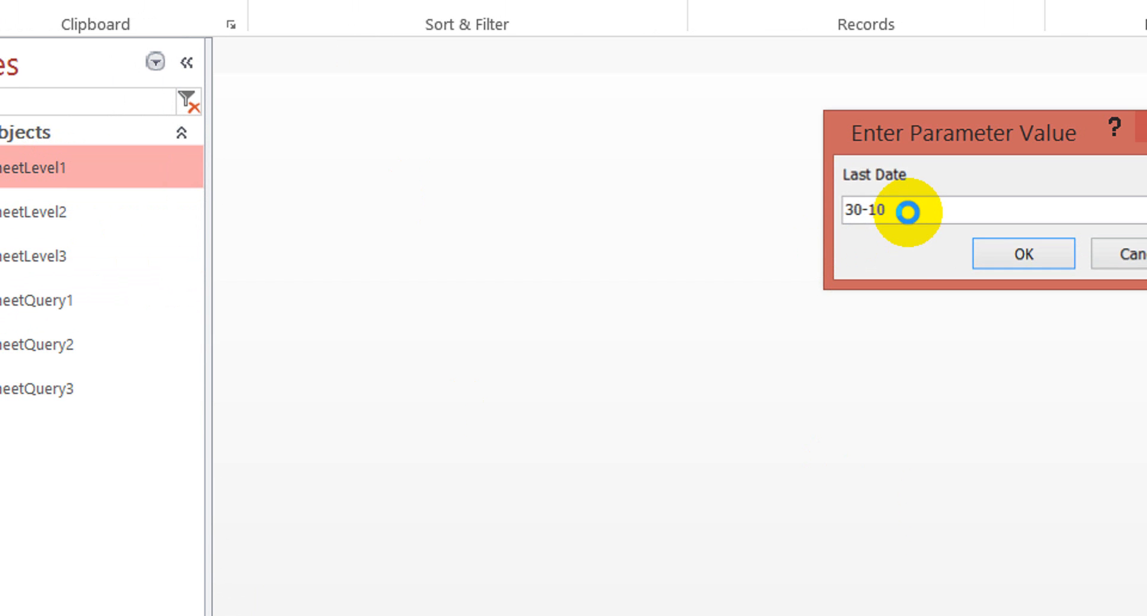
Open BalanceSheetLevel2 in Design view and switch it to Datasheet view with 30-10 as the Last Date
right_click(21, 208)
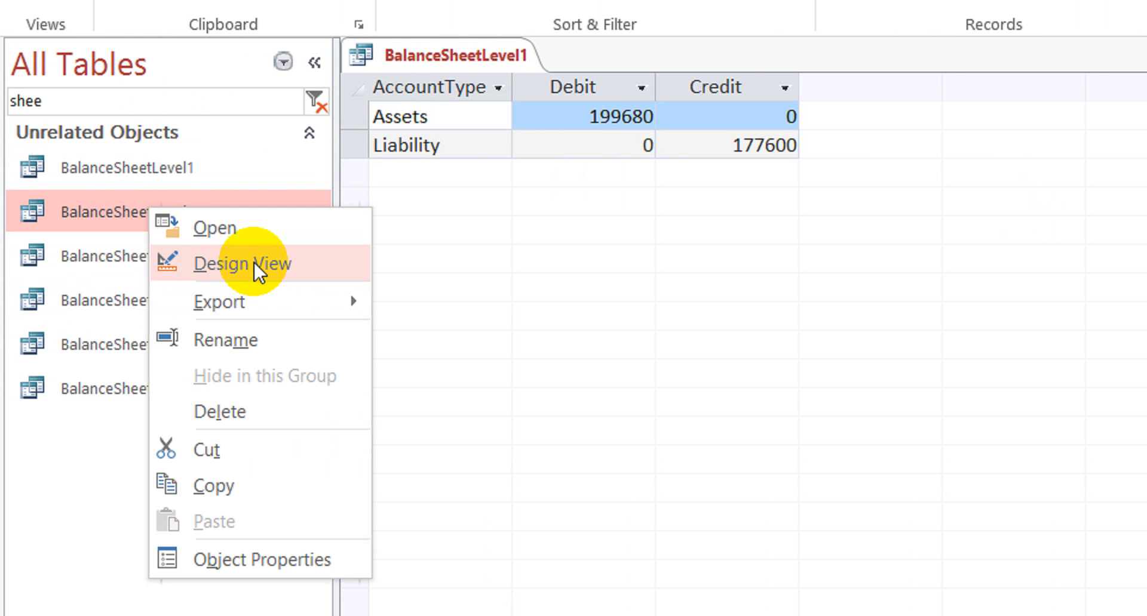
click(255, 262)
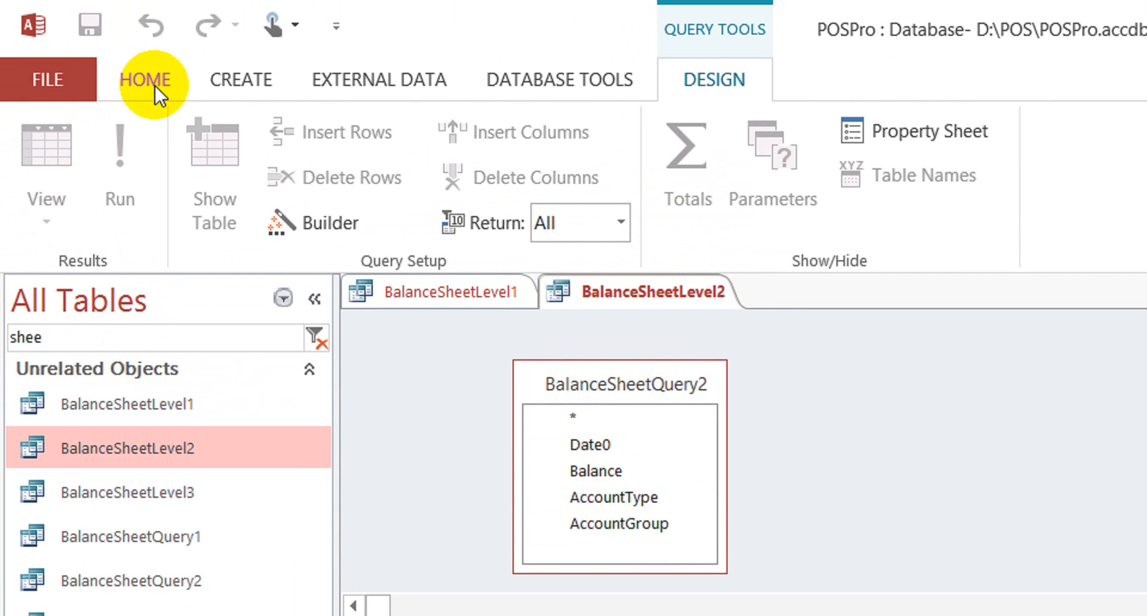
click(154, 83)
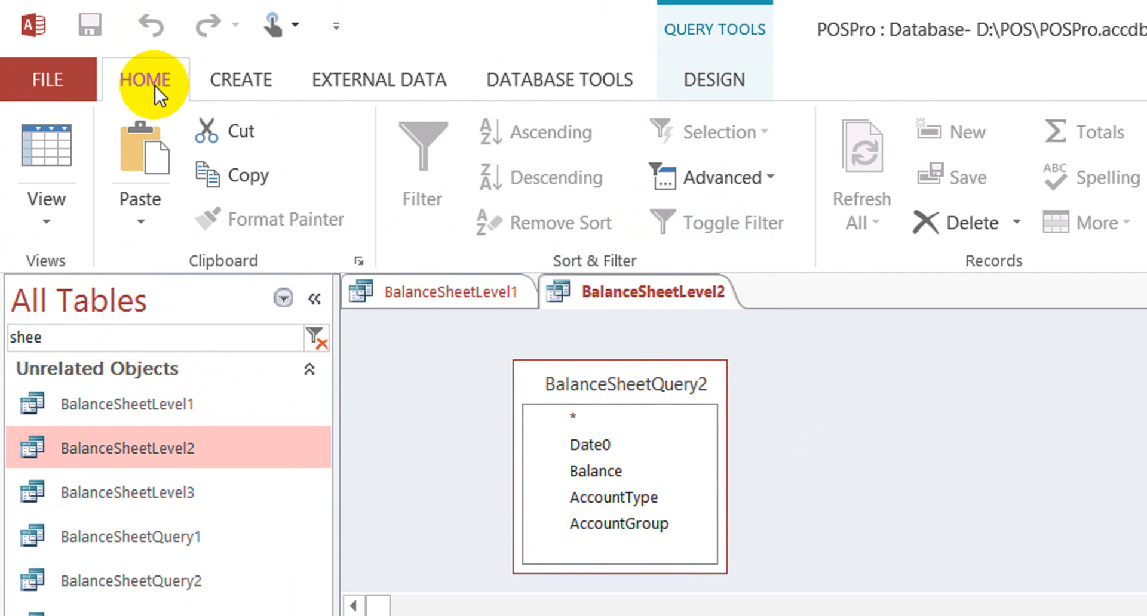
click(48, 174)
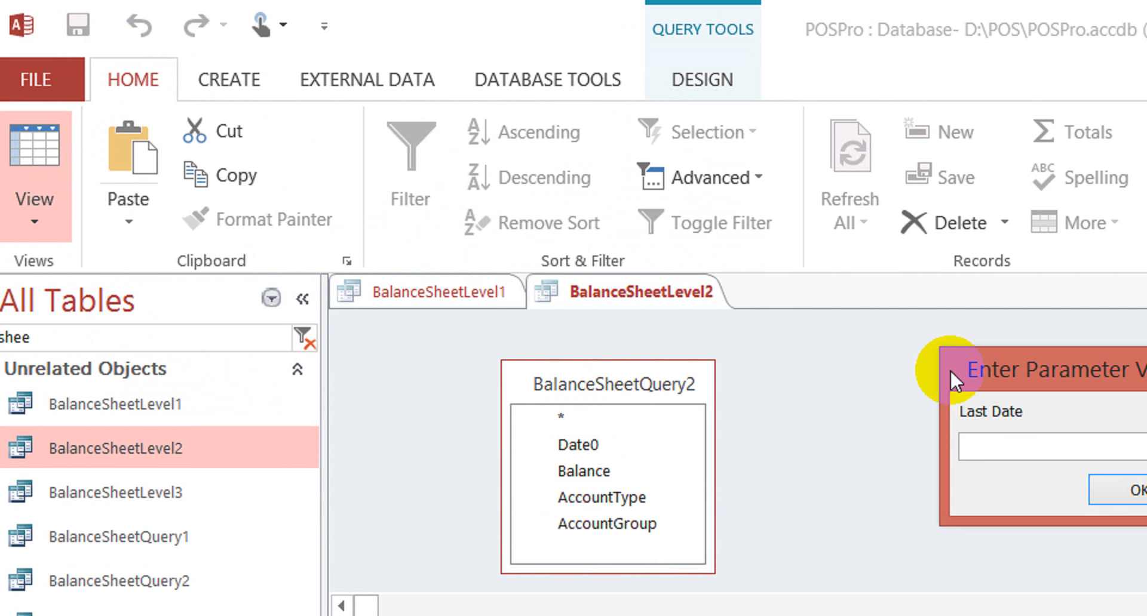
text(30)
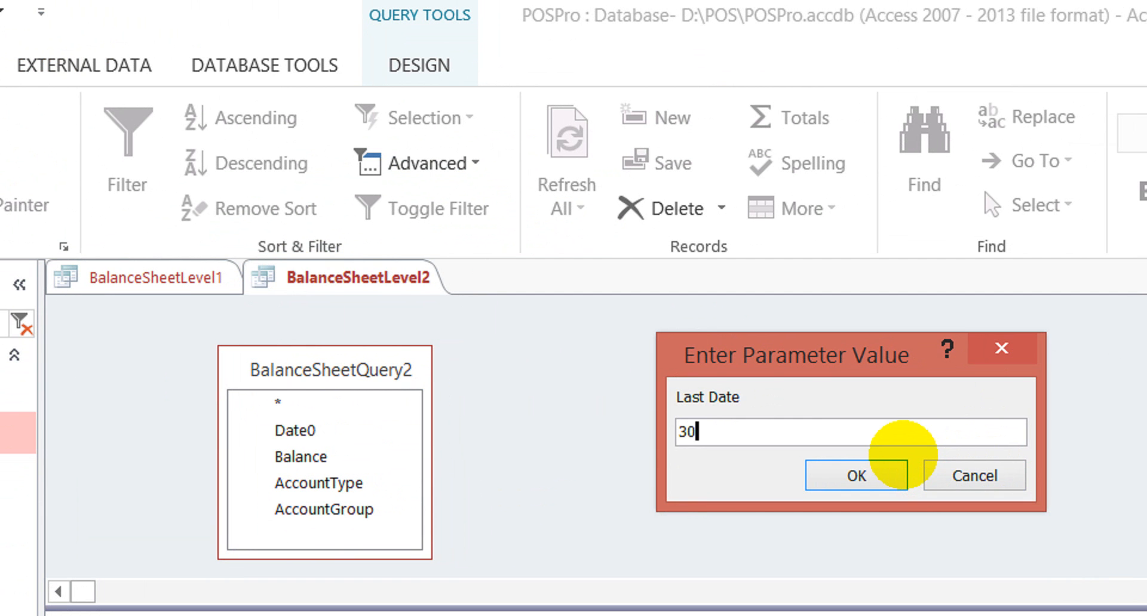
text(-10)
key(Return)
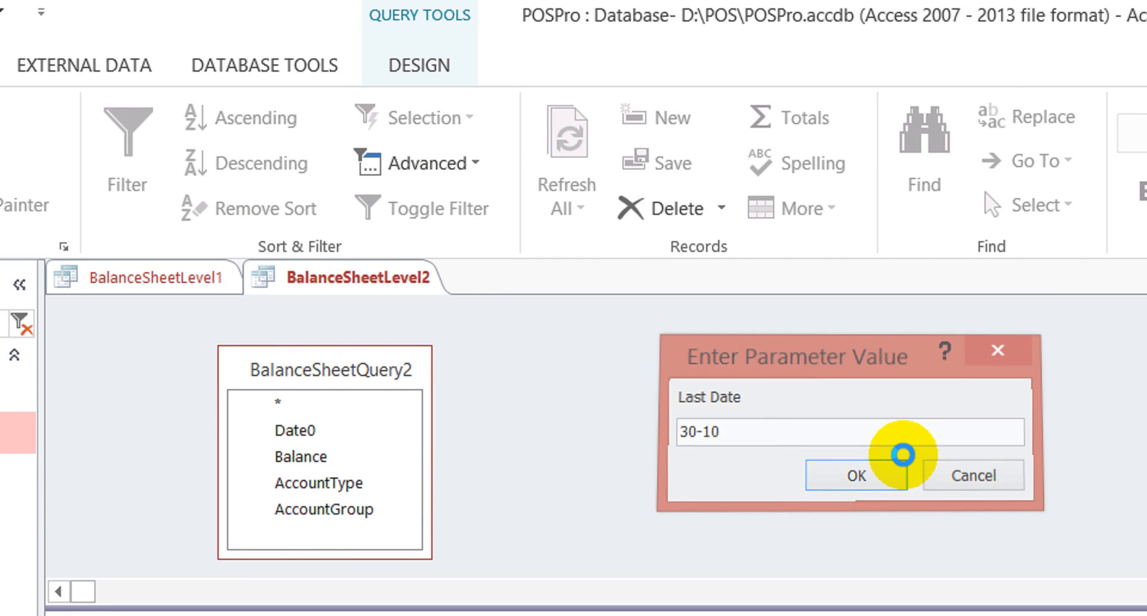
Run BalanceSheetLevel3 with 30-10 as the Last Date to check its rows, and close all open queries
click(12, 478)
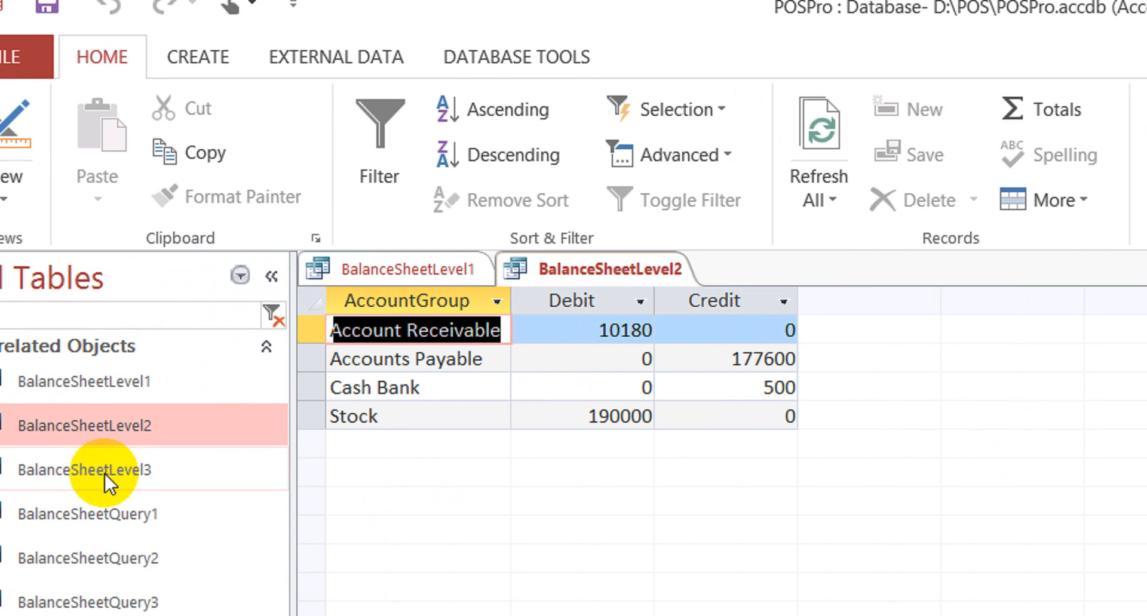
double_click(152, 460)
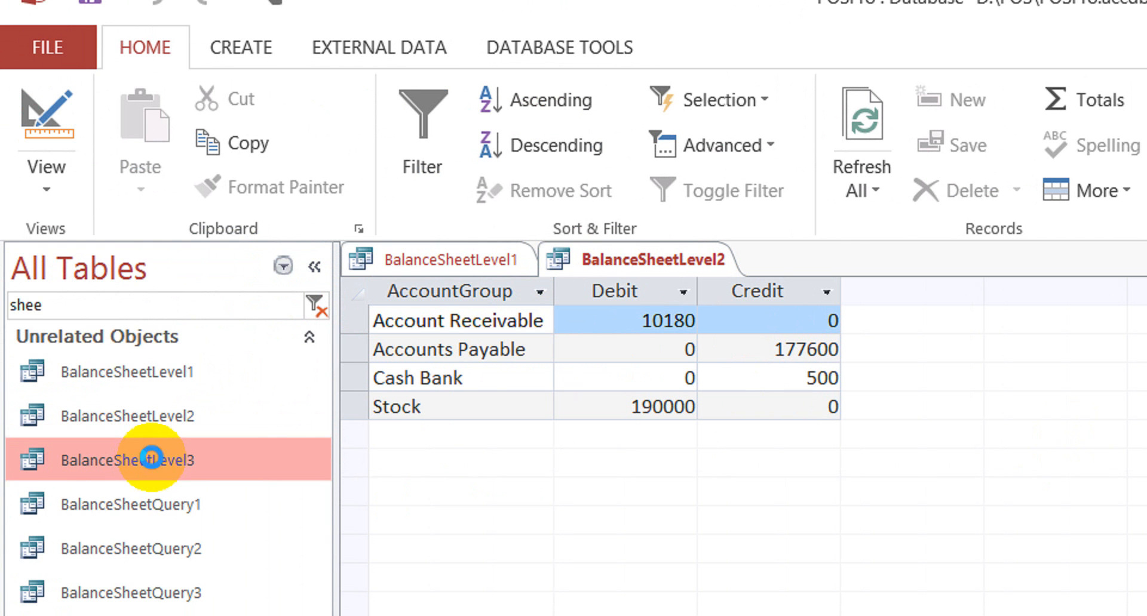
text(30-10)
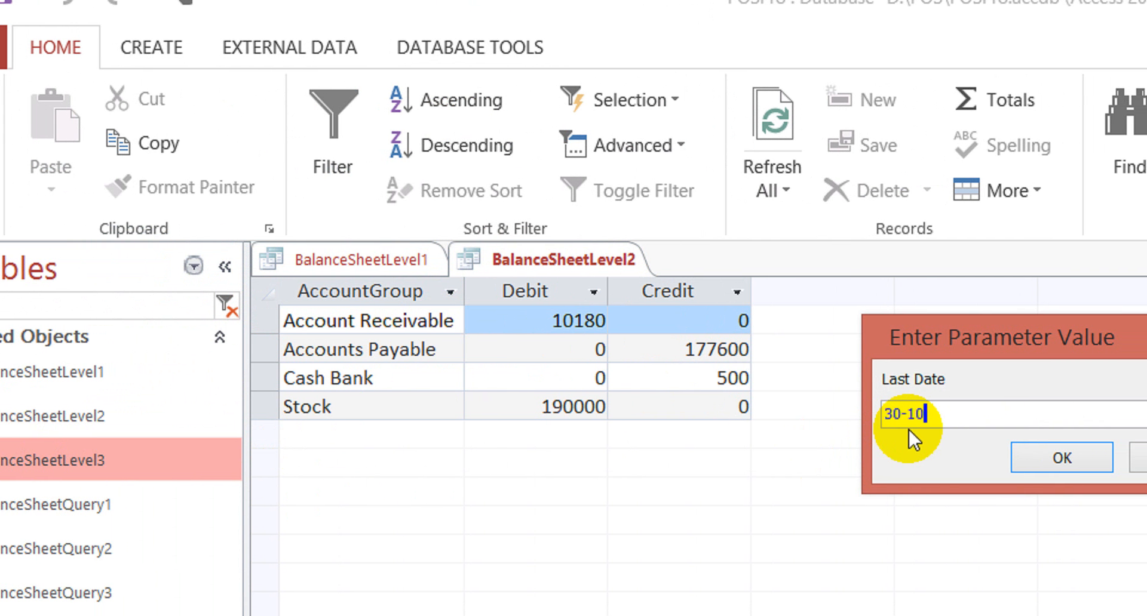
key(Return)
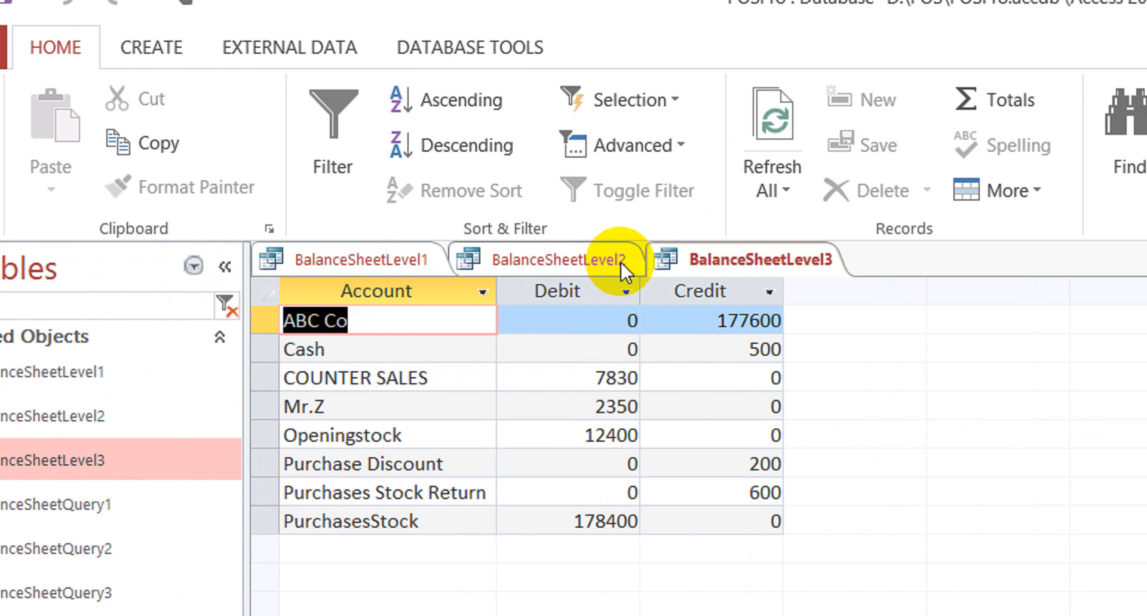
right_click(325, 259)
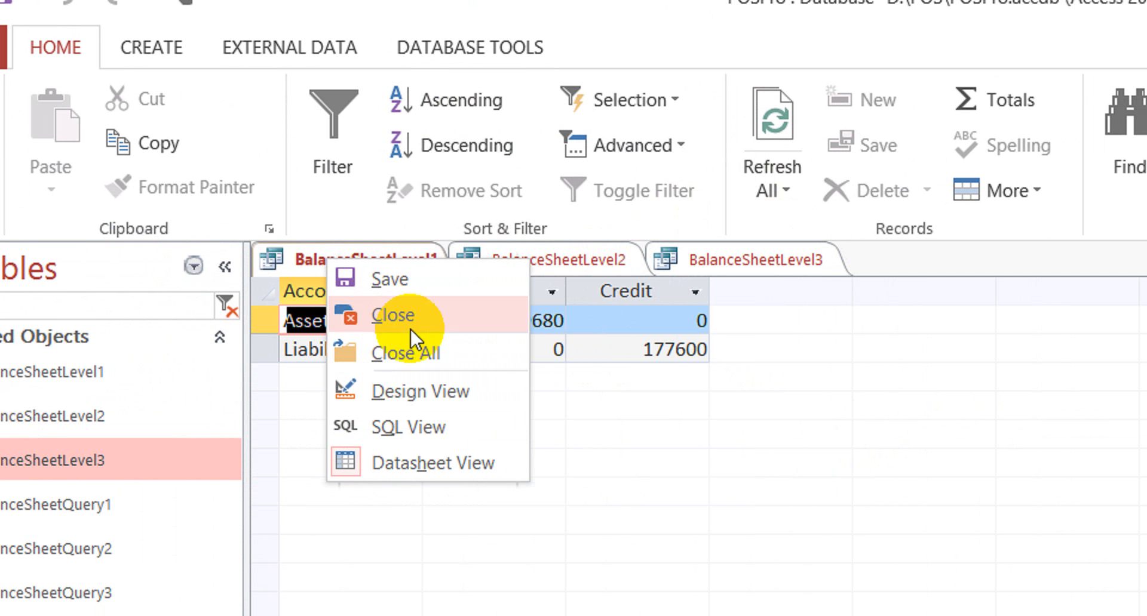
click(431, 353)
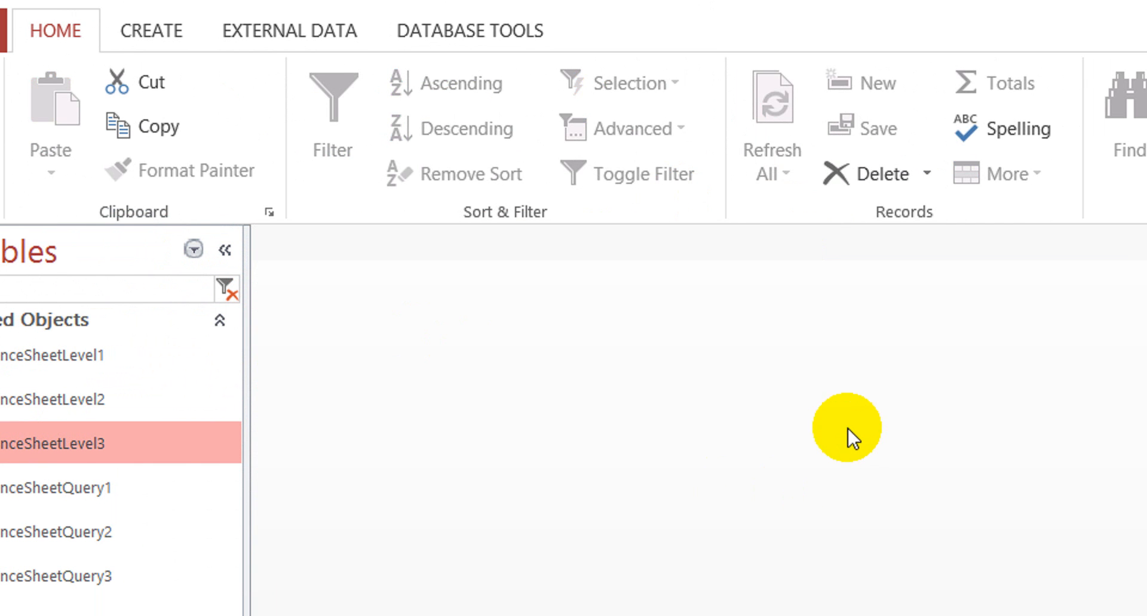